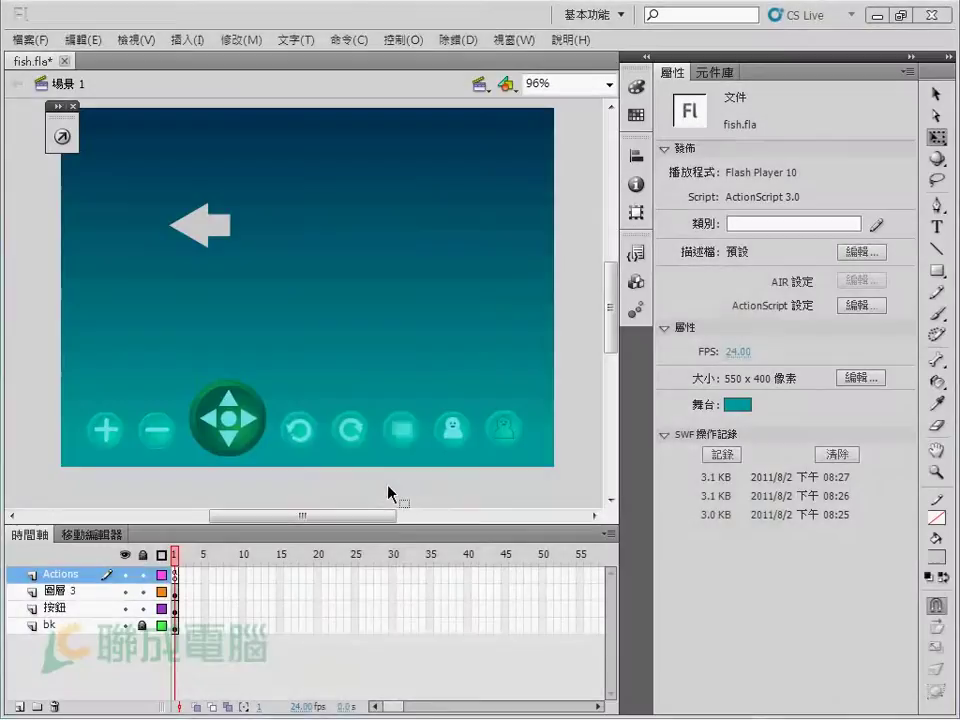
# Confirm the rotate button is named lrotation_btn and show frame 1's Actions-layer script.
pyautogui.click(294, 438)
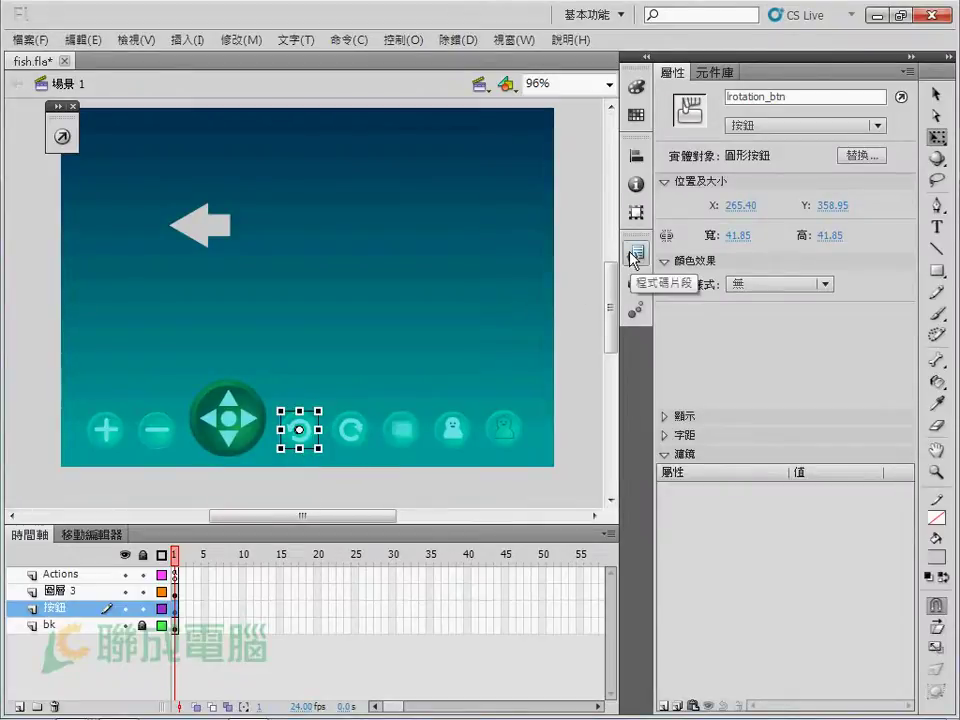
pyautogui.click(317, 467)
pyautogui.click(298, 430)
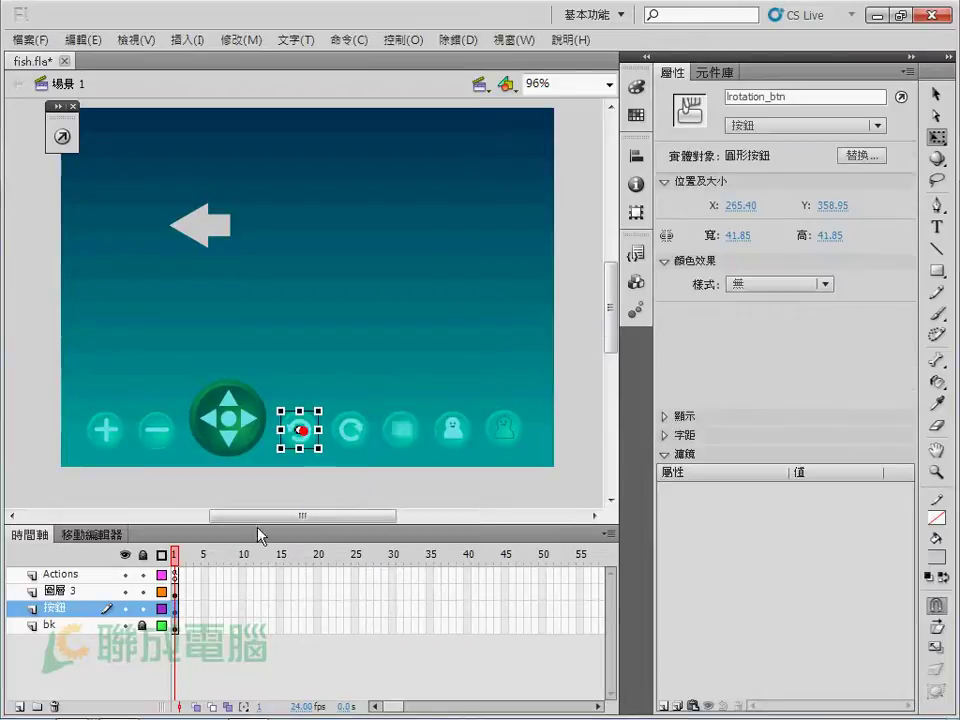
pyautogui.click(176, 575)
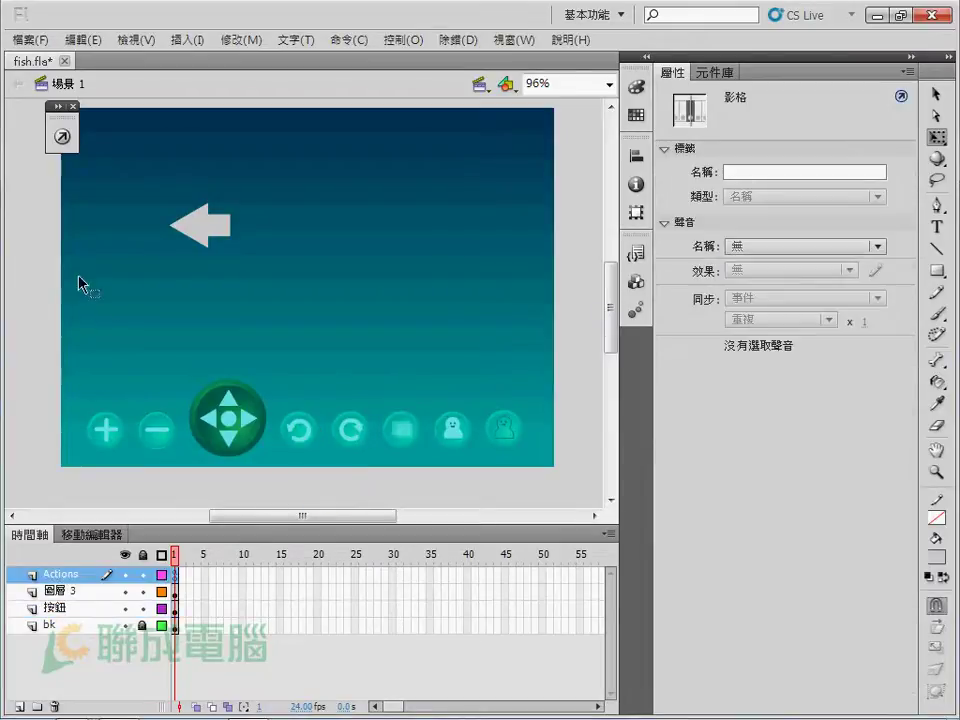
pyautogui.click(62, 137)
pyautogui.click(493, 313)
pyautogui.click(371, 268)
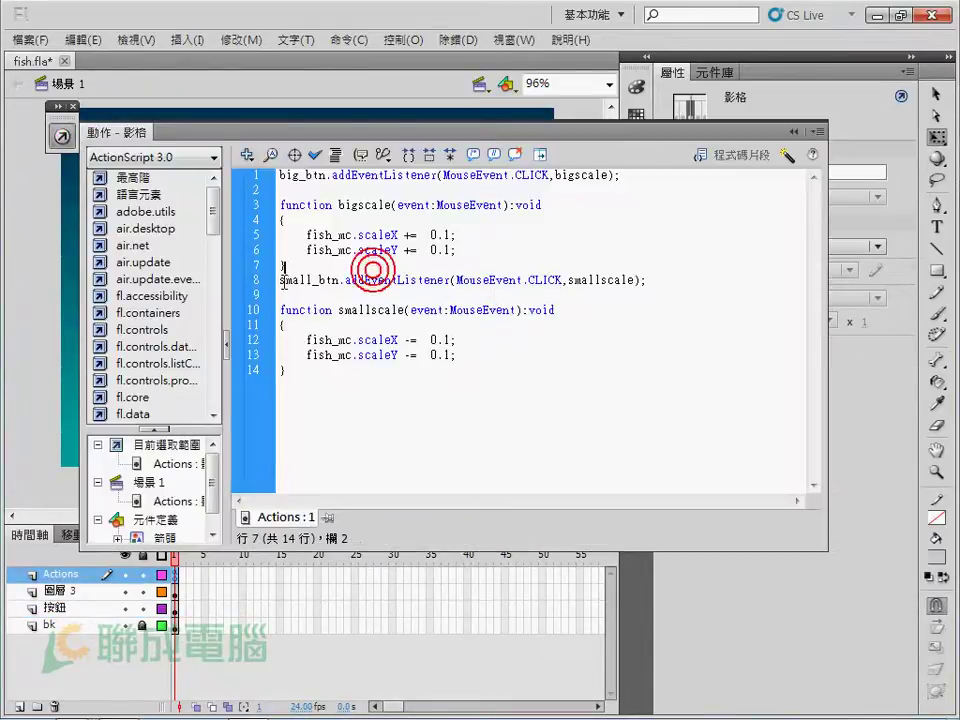
pyautogui.moveTo(280, 281)
pyautogui.mouseDown()
pyautogui.moveTo(463, 369)
pyautogui.moveTo(429, 326)
pyautogui.moveTo(432, 355)
pyautogui.mouseUp()
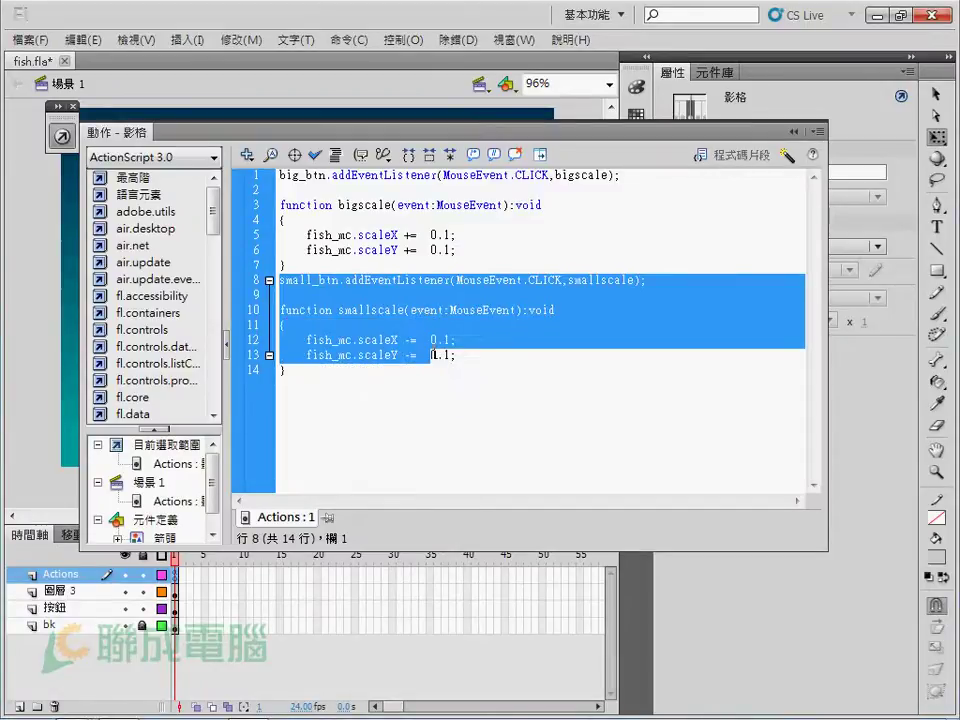
pyautogui.click(491, 371)
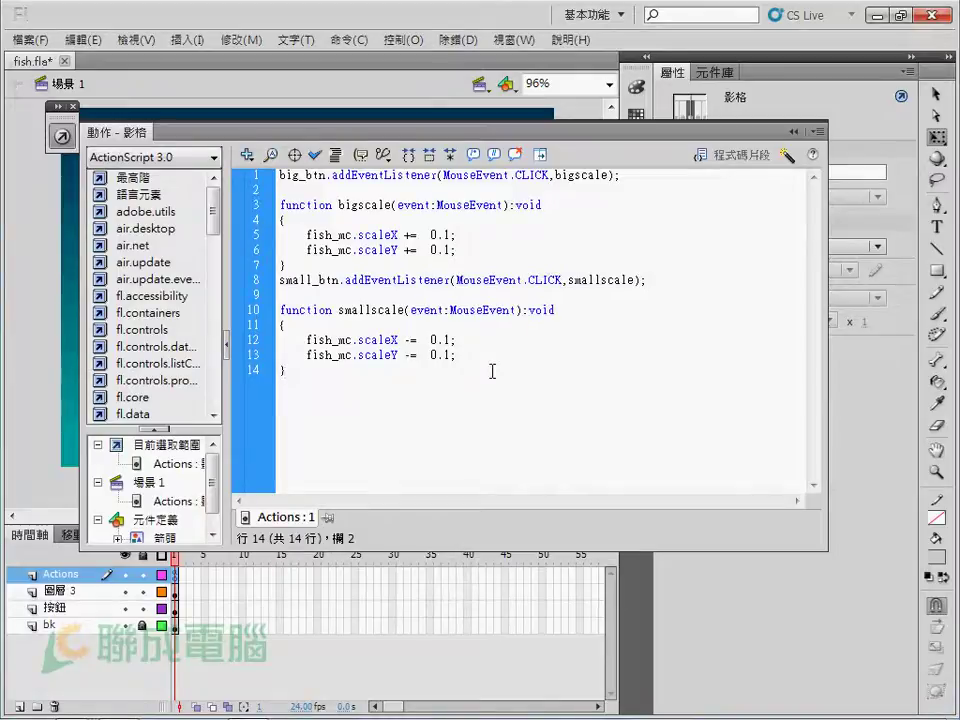
pyautogui.tripleClick(300, 279)
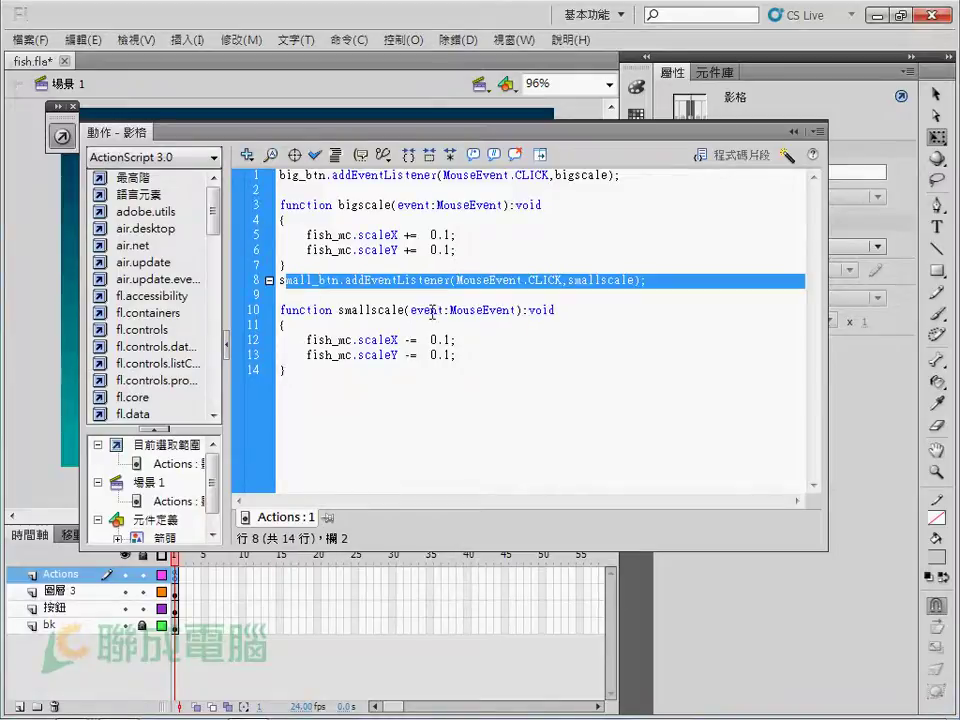
pyautogui.moveTo(405, 310); pyautogui.dragTo(457, 308)
pyautogui.click(485, 337)
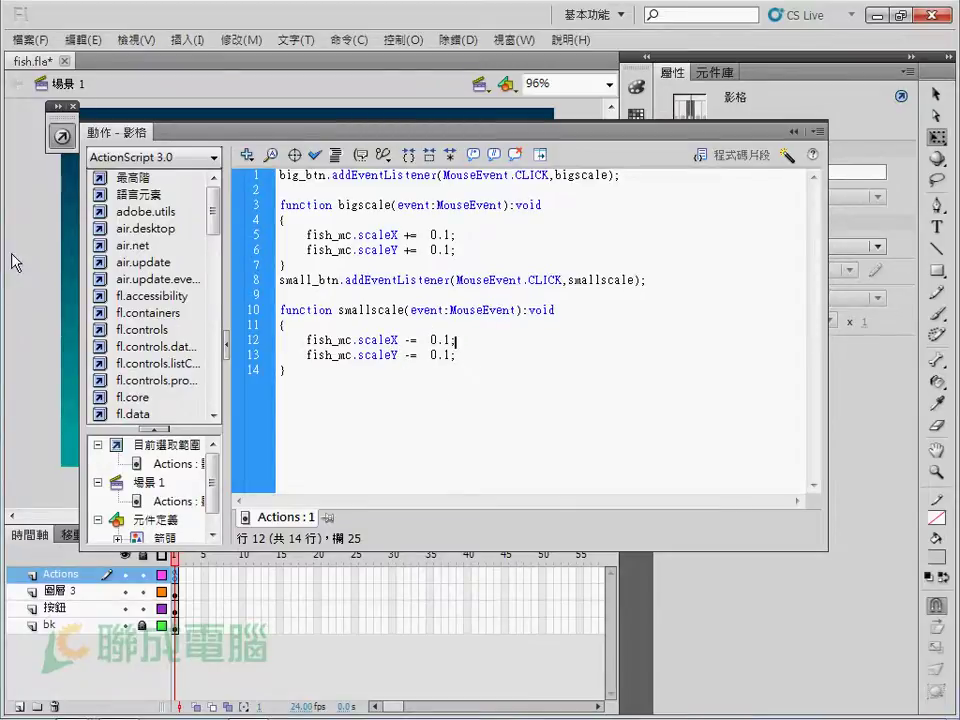
pyautogui.press('F9')
# Copy the rotate button's instance name and enter lrotation_btn on new script line 15.
pyautogui.click(322, 428)
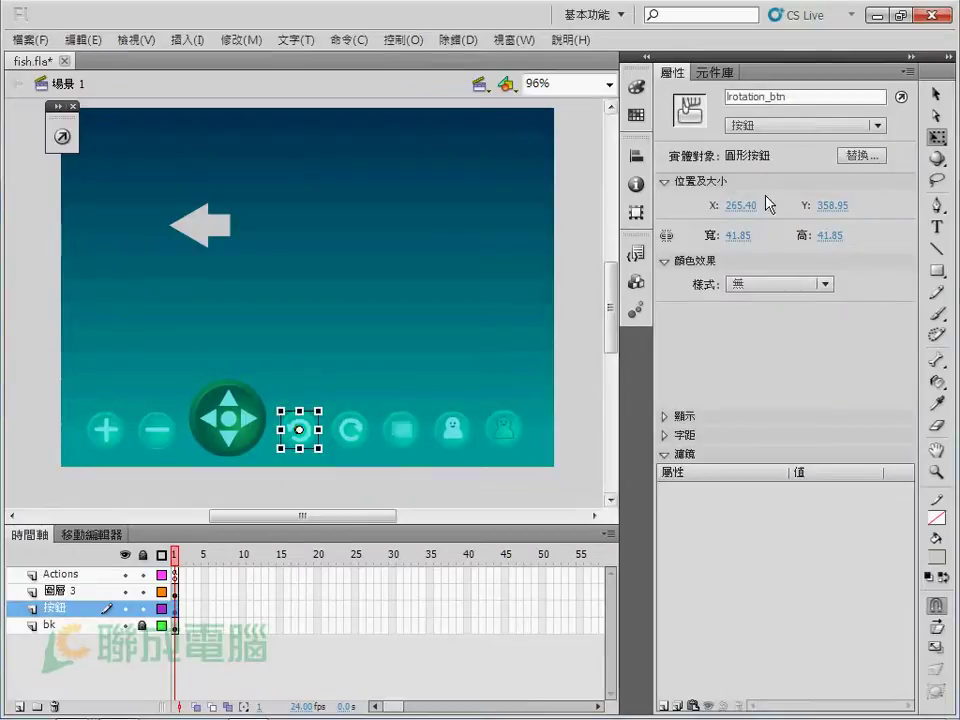
pyautogui.doubleClick(793, 97)
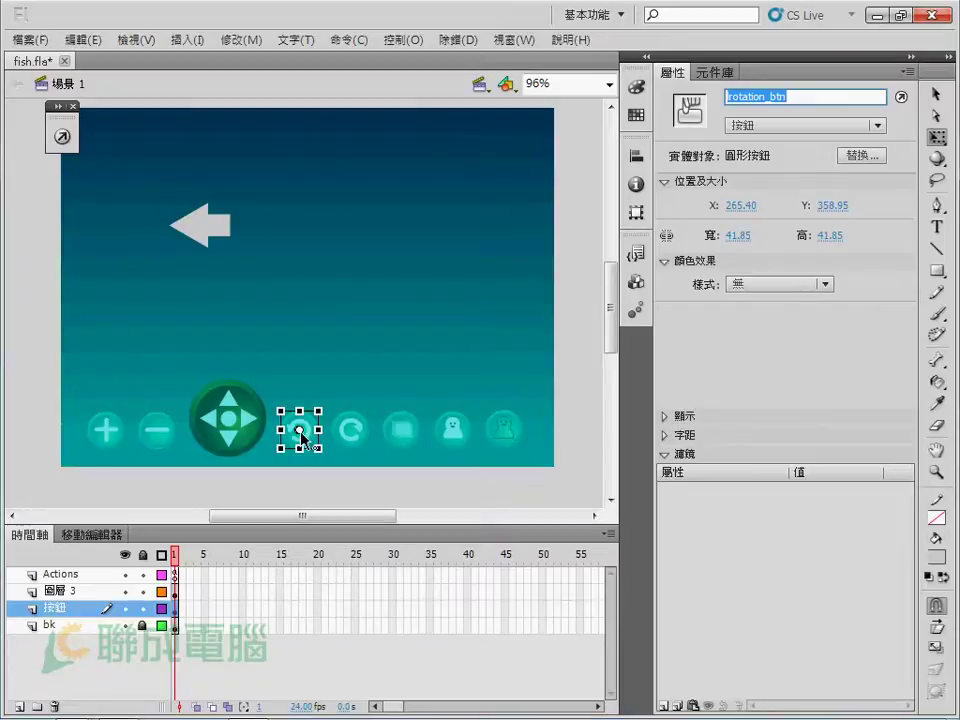
pyautogui.click(177, 574)
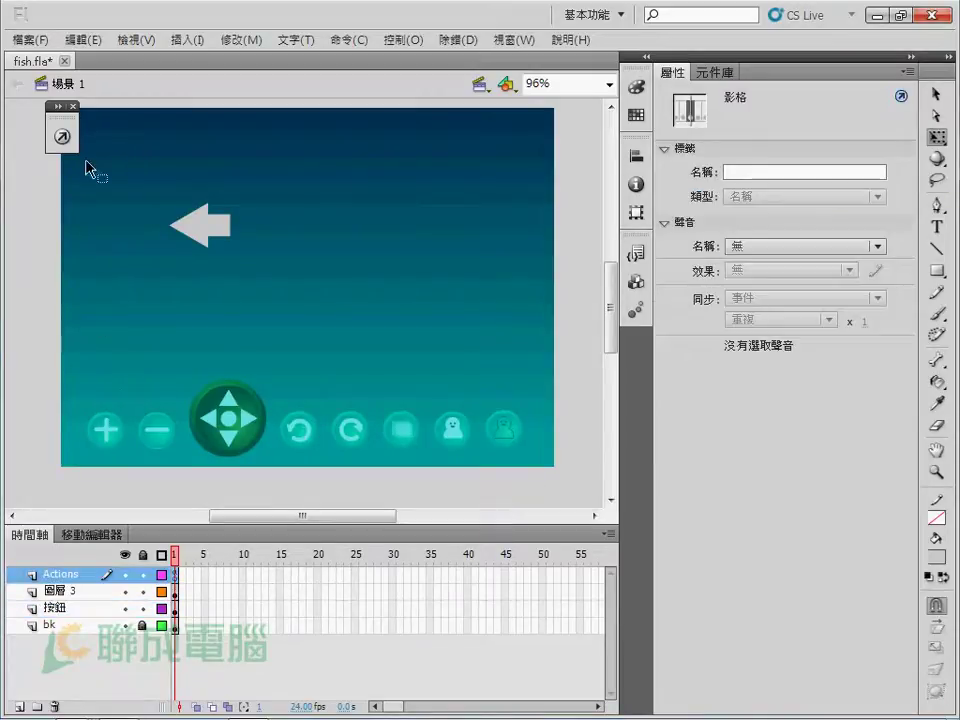
pyautogui.click(62, 136)
pyautogui.click(341, 388)
pyautogui.press('Return')
pyautogui.write('lrotation_btn')
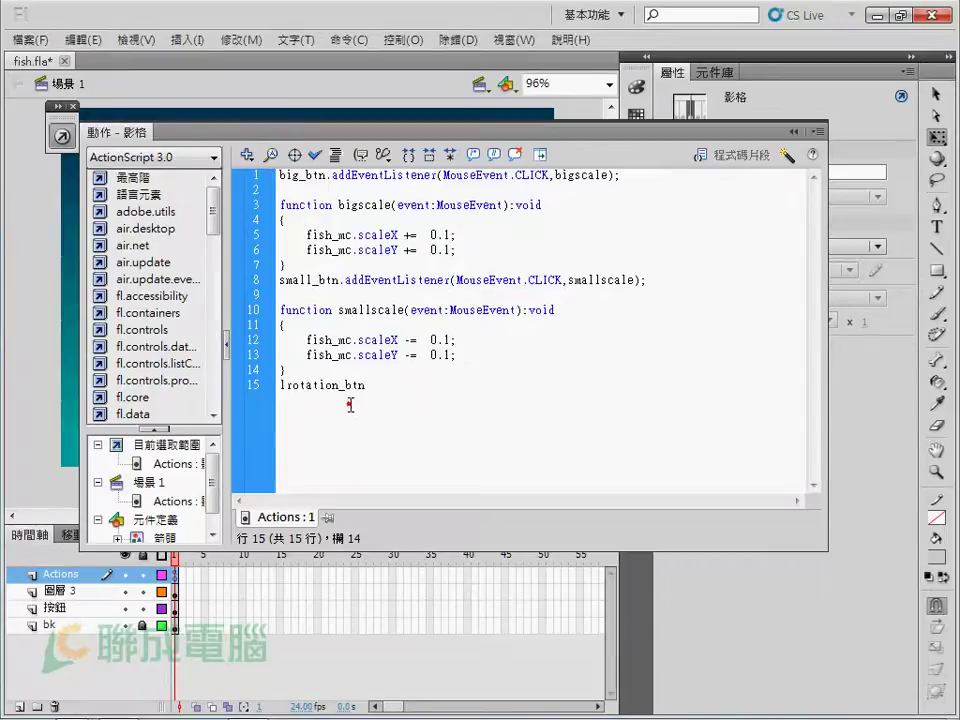
# Paste a copy of the smallscale listener and function after lrotation_btn.
pyautogui.moveTo(342, 278); pyautogui.dragTo(469, 369)
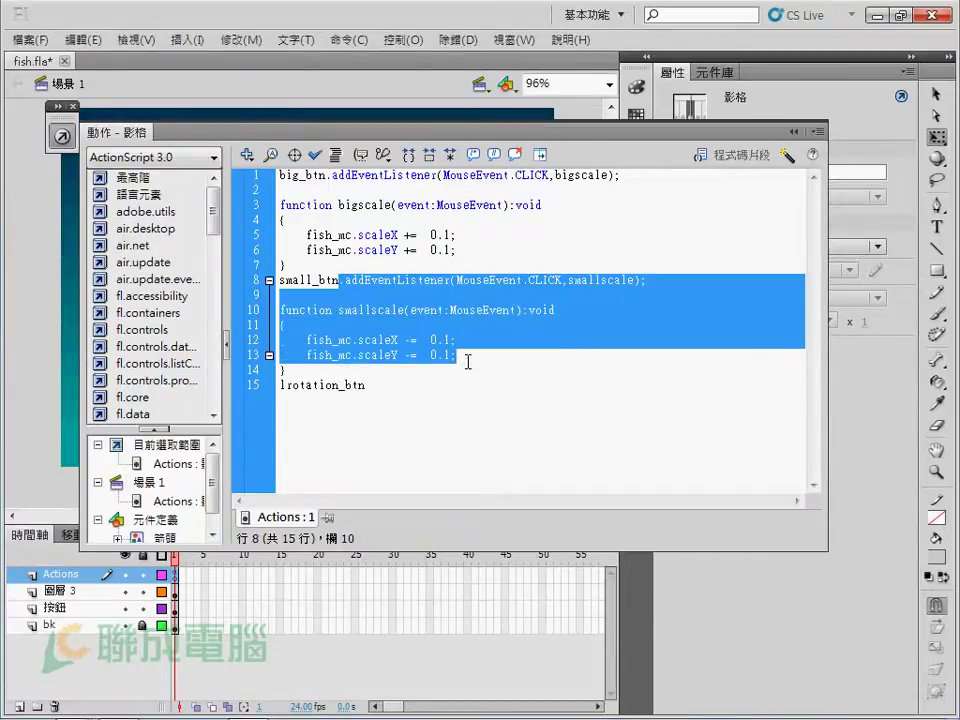
pyautogui.hotkey('ctrl', 'c')
pyautogui.click(433, 377)
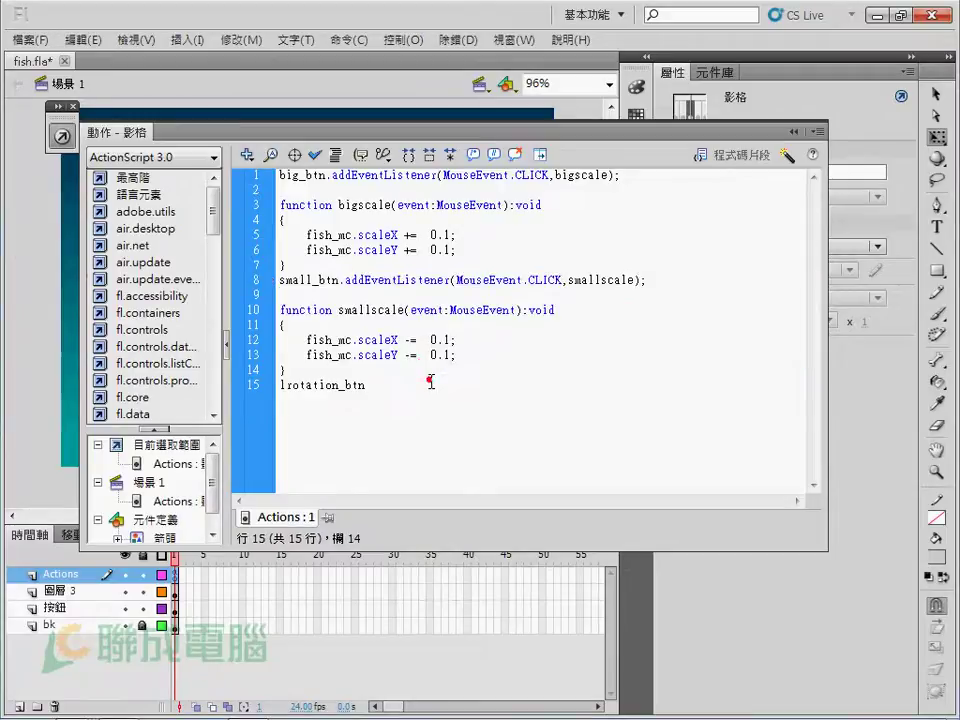
pyautogui.hotkey('ctrl', 'v')
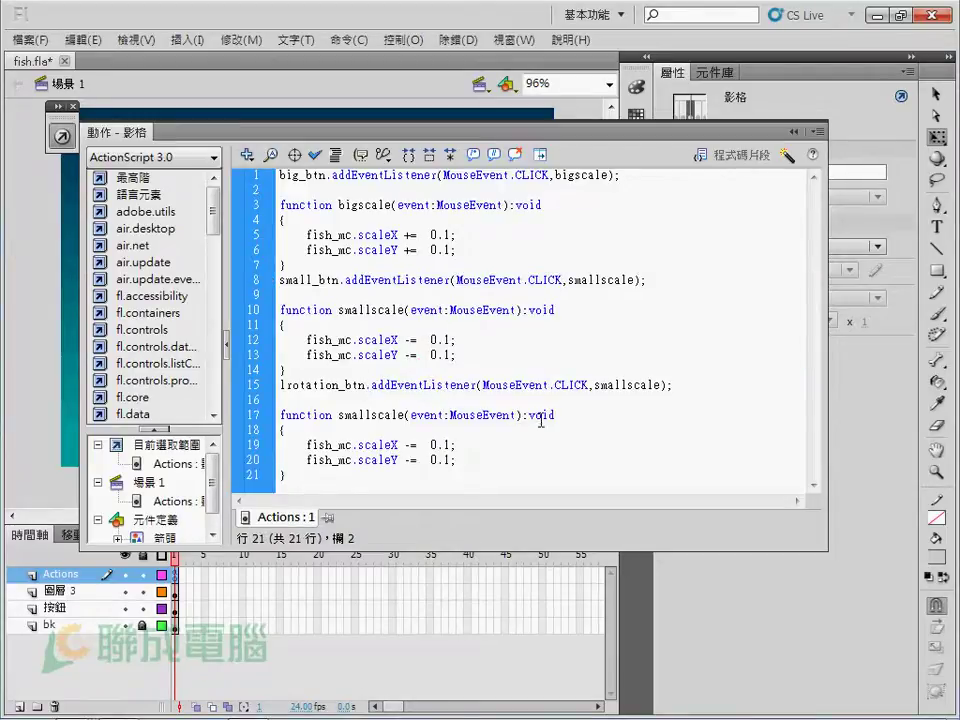
pyautogui.doubleClick(563, 388)
pyautogui.click(550, 412)
# Make the pasted listener call lrotation instead of smallscale.
pyautogui.click(612, 385)
pyautogui.moveTo(338, 386); pyautogui.dragTo(281, 388)
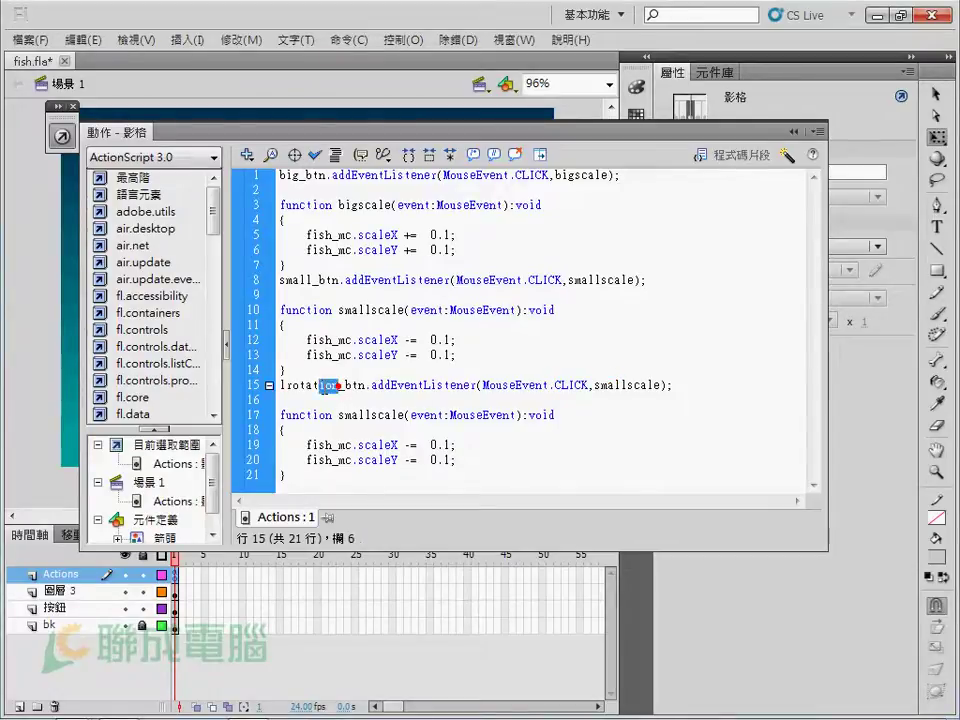
pyautogui.moveTo(594, 385); pyautogui.dragTo(660, 381)
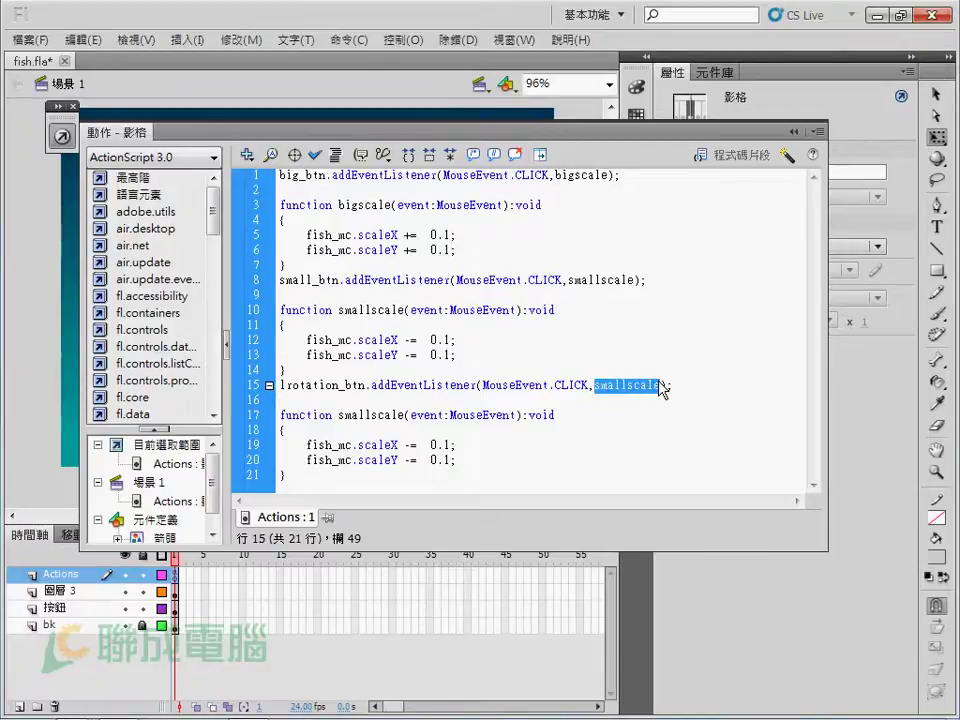
pyautogui.hotkey('ctrl', 'v')
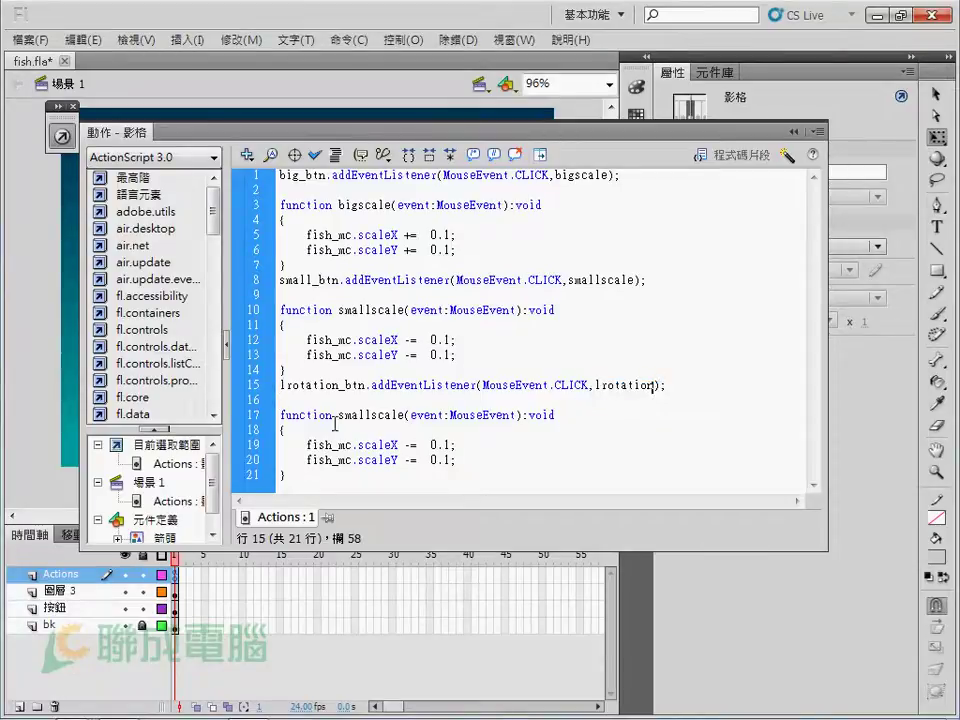
pyautogui.moveTo(339, 415); pyautogui.dragTo(452, 428)
pyautogui.hotkey('ctrl', 'v')
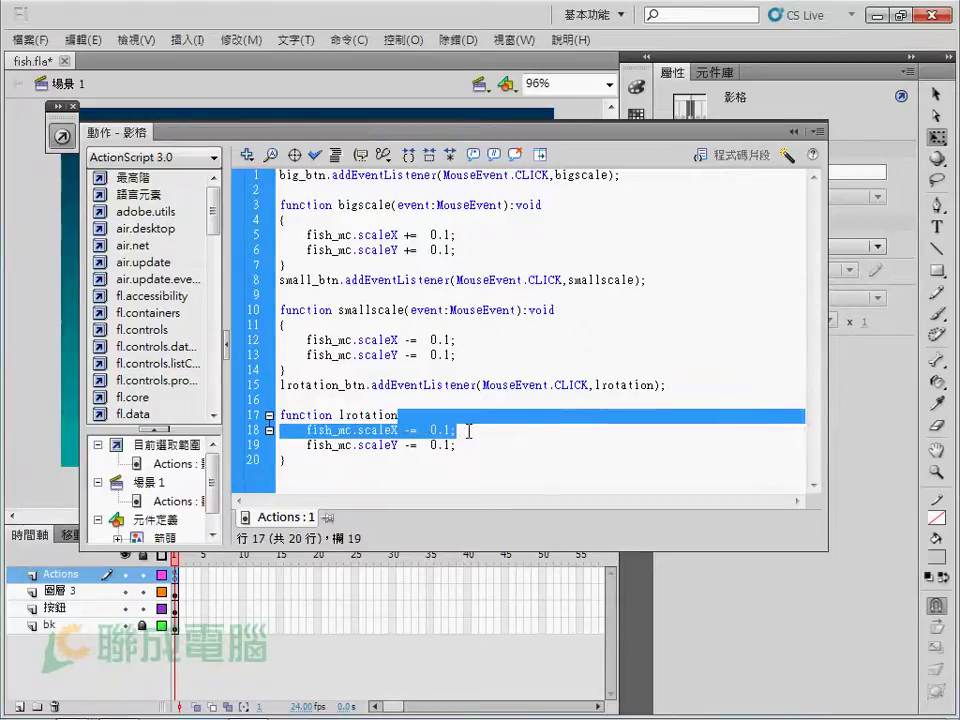
pyautogui.hotkey('ctrl', 'z')
pyautogui.click(404, 415)
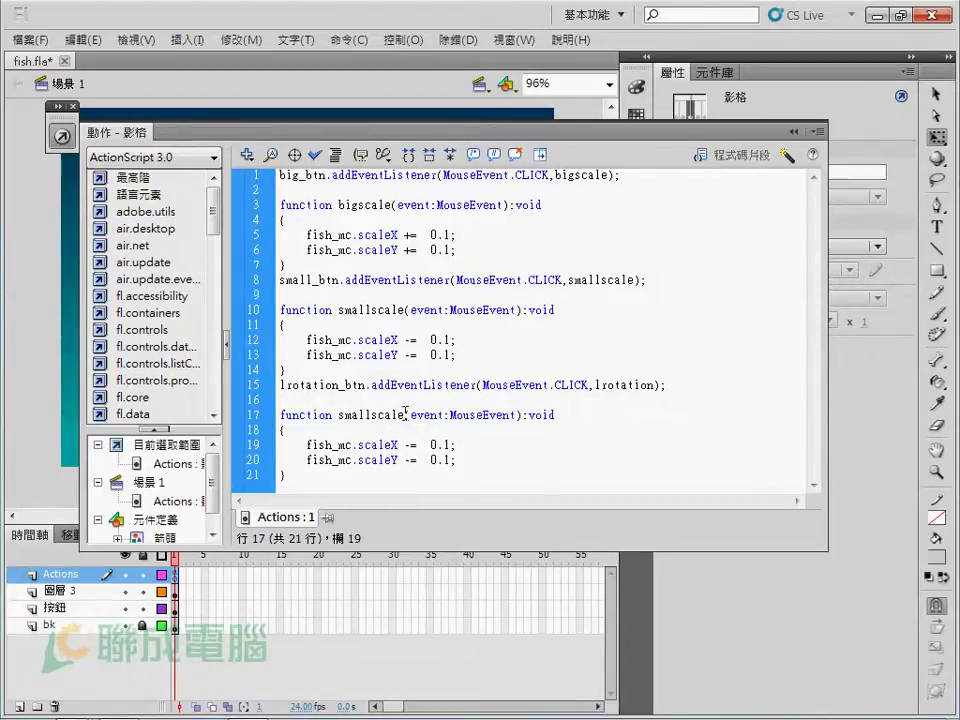
# Rename the pasted function to lrotation and enlarge the Actions code area.
pyautogui.doubleClick(348, 414)
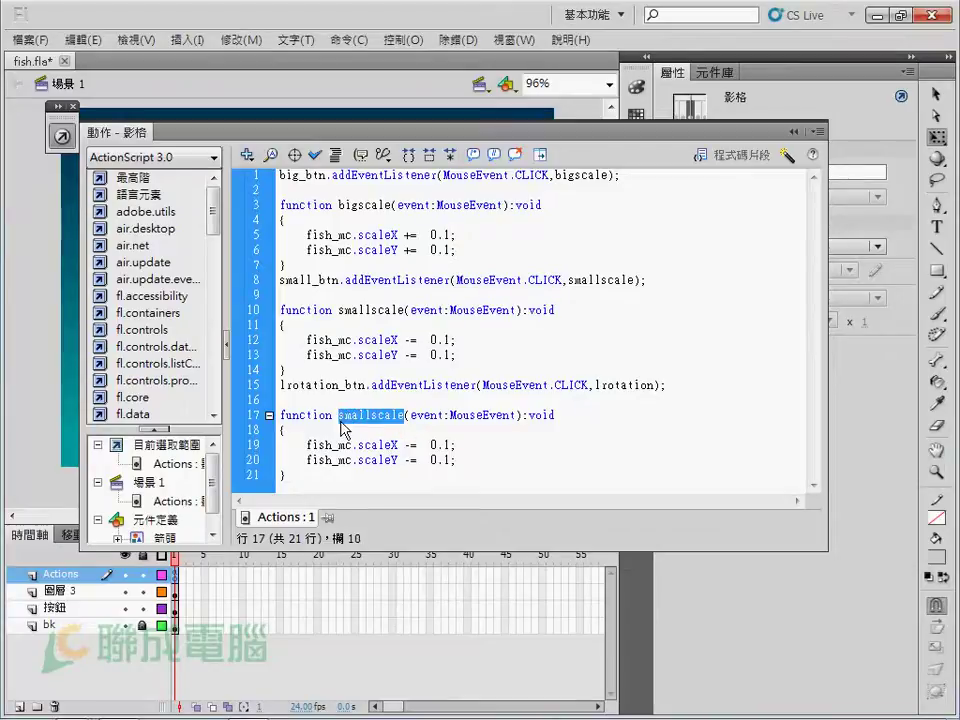
pyautogui.hotkey('ctrl', 'v')
pyautogui.click(448, 415)
pyautogui.click(410, 415)
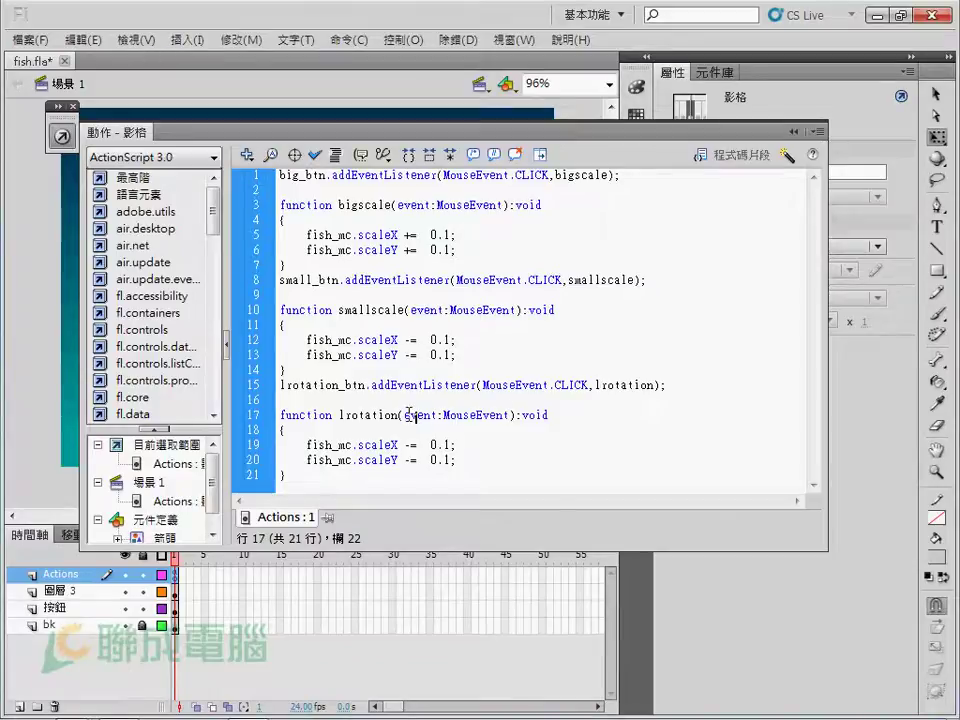
pyautogui.moveTo(440, 414); pyautogui.dragTo(279, 414)
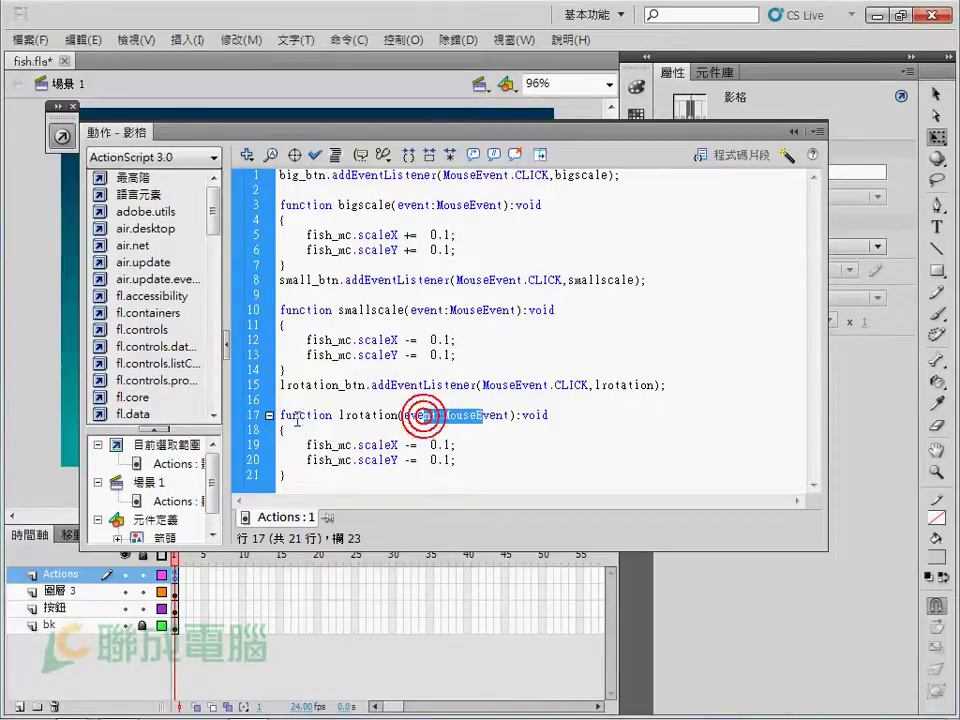
pyautogui.moveTo(428, 385)
pyautogui.mouseDown()
pyautogui.moveTo(366, 384)
pyautogui.moveTo(463, 385)
pyautogui.mouseUp()
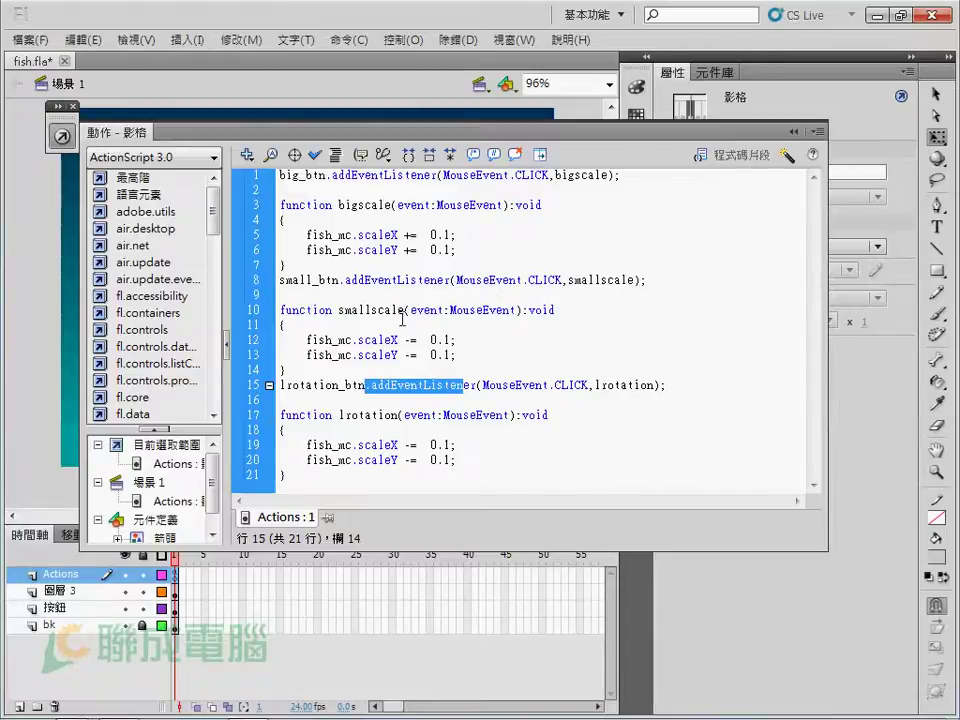
pyautogui.click(380, 398)
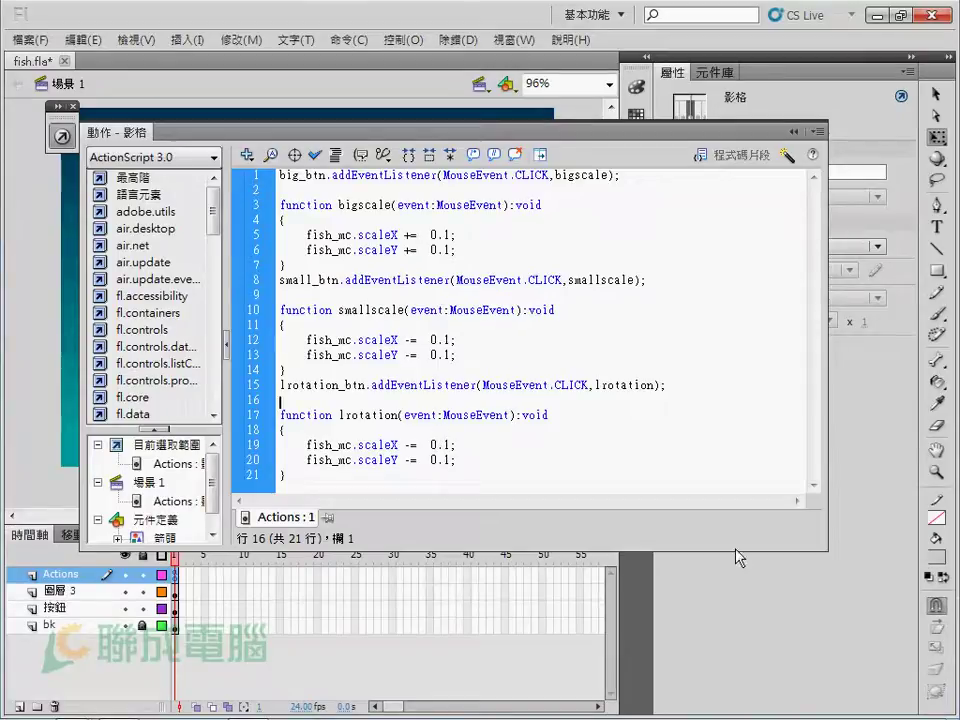
pyautogui.moveTo(735, 550); pyautogui.dragTo(718, 634)
# Change line 19 of lrotation from scaleX to rotation.
pyautogui.click(573, 496)
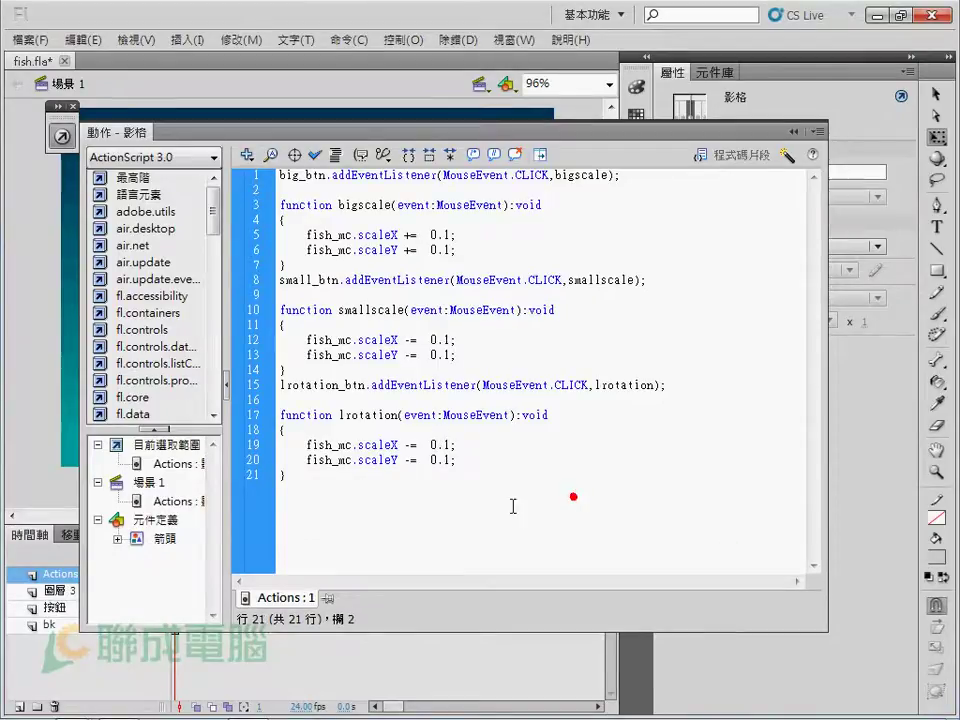
pyautogui.moveTo(308, 445); pyautogui.dragTo(482, 472)
pyautogui.click(408, 460)
pyautogui.click(332, 446)
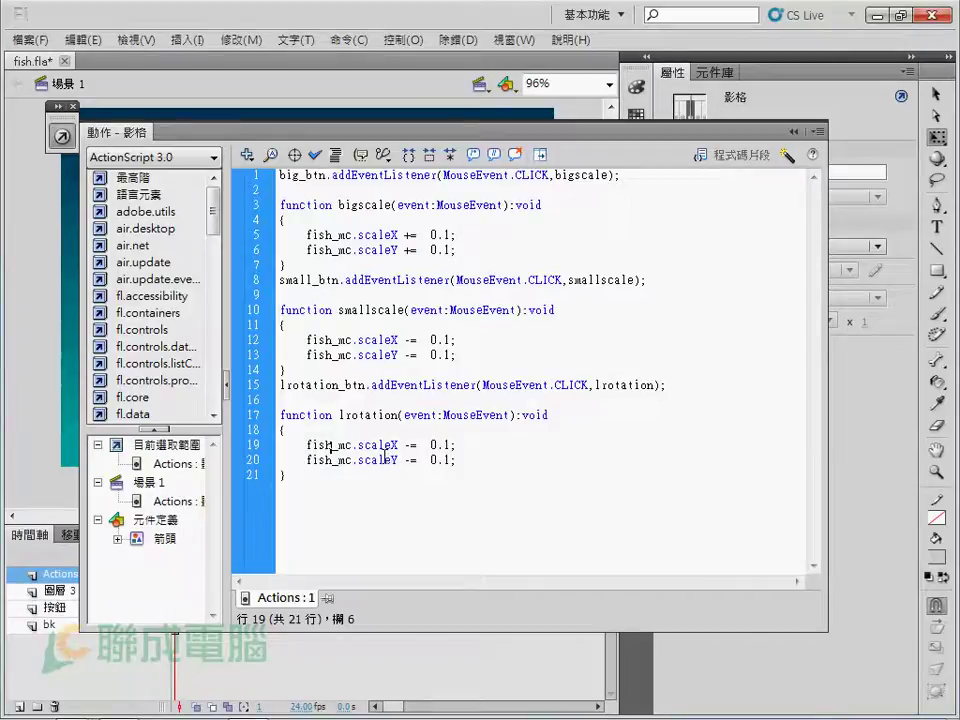
pyautogui.click(402, 446)
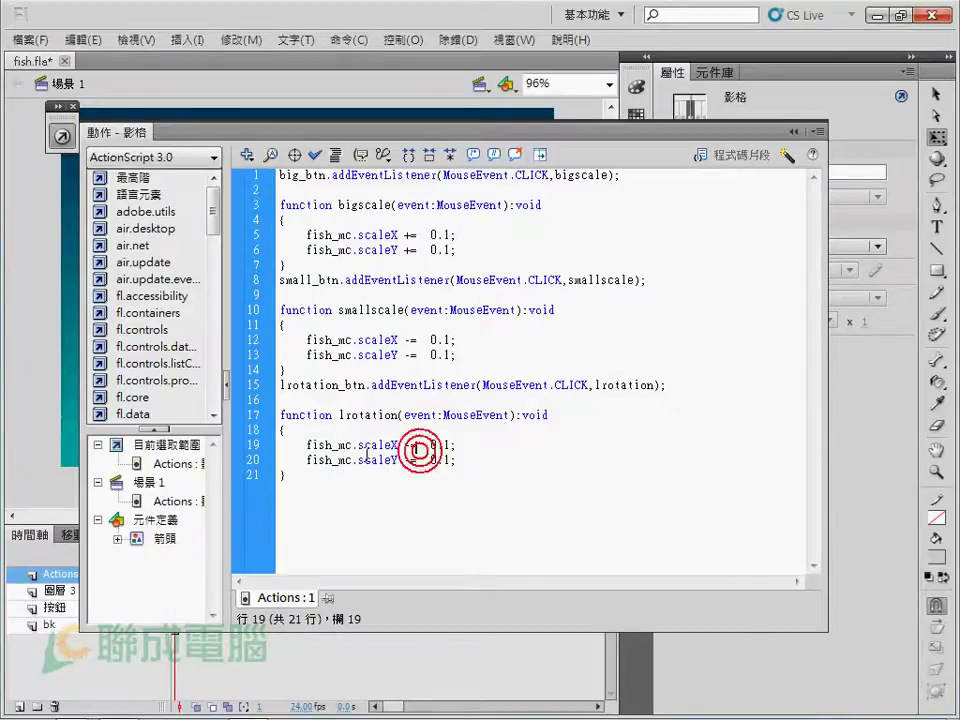
pyautogui.doubleClick(360, 447)
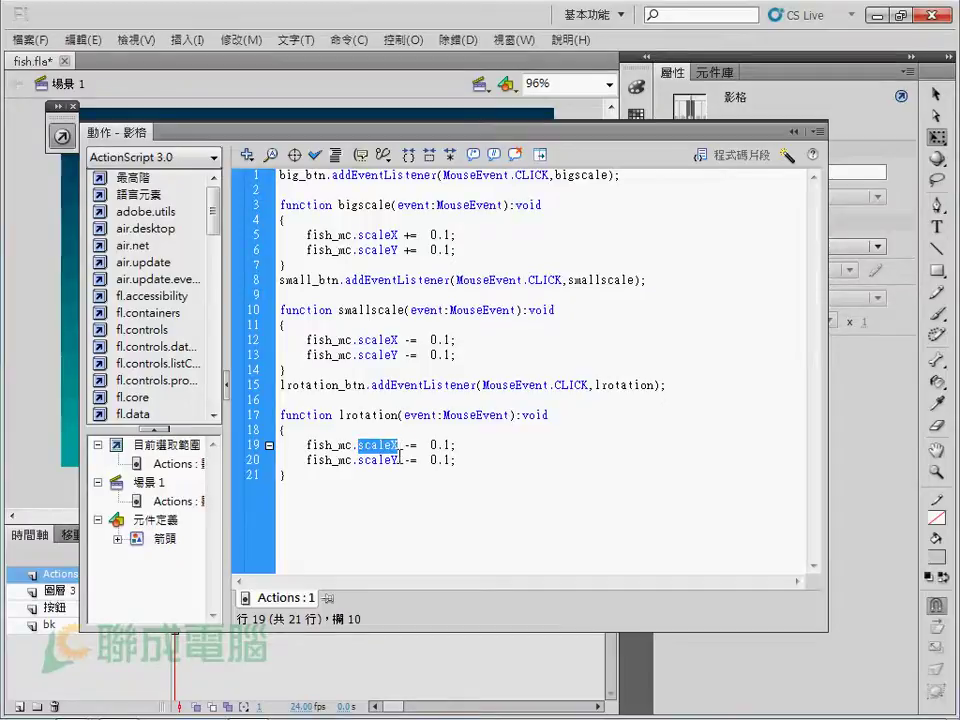
pyautogui.write('lrotation')
pyautogui.click(362, 445)
pyautogui.press('BackSpace')
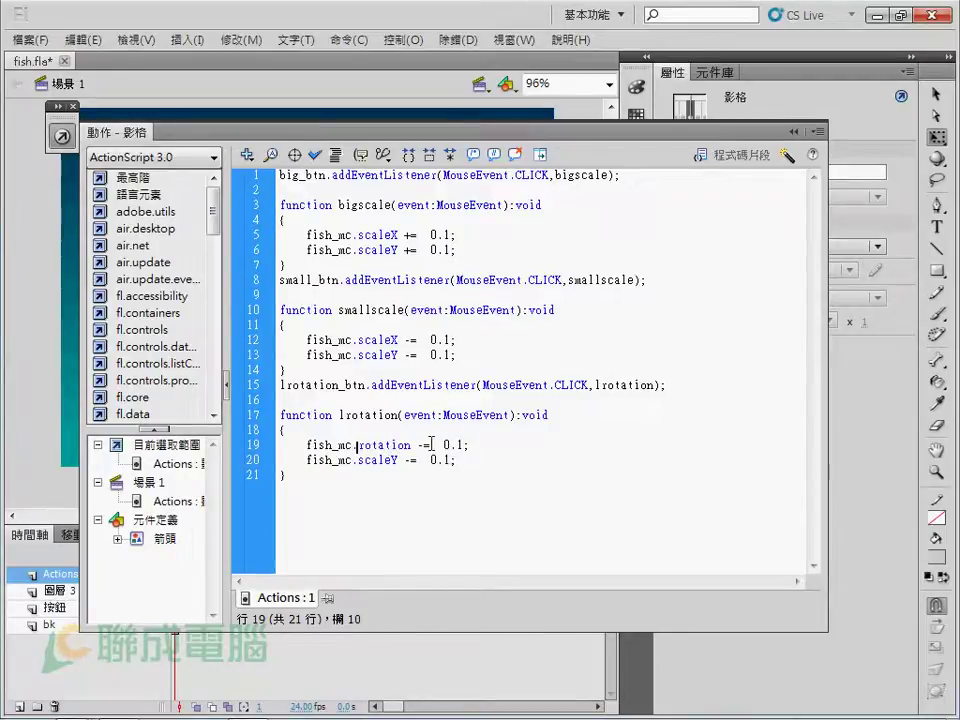
# Set the rotation amount to 10 and delete the leftover scaleY line.
pyautogui.doubleClick(437, 445)
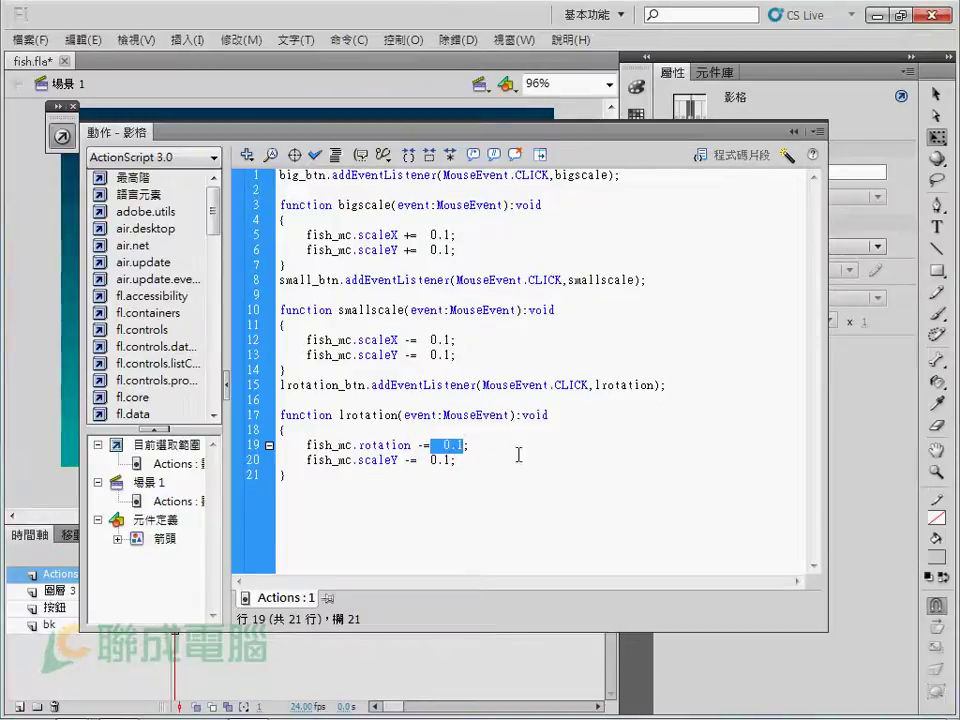
pyautogui.press('BackSpace')
pyautogui.write('0')
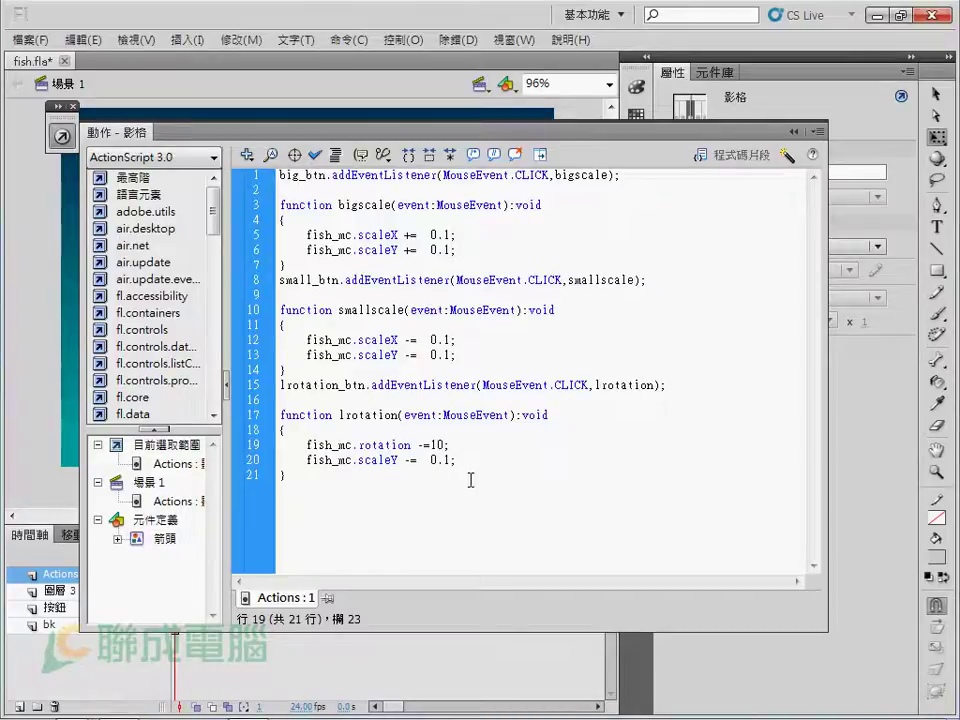
pyautogui.moveTo(484, 461); pyautogui.dragTo(280, 461)
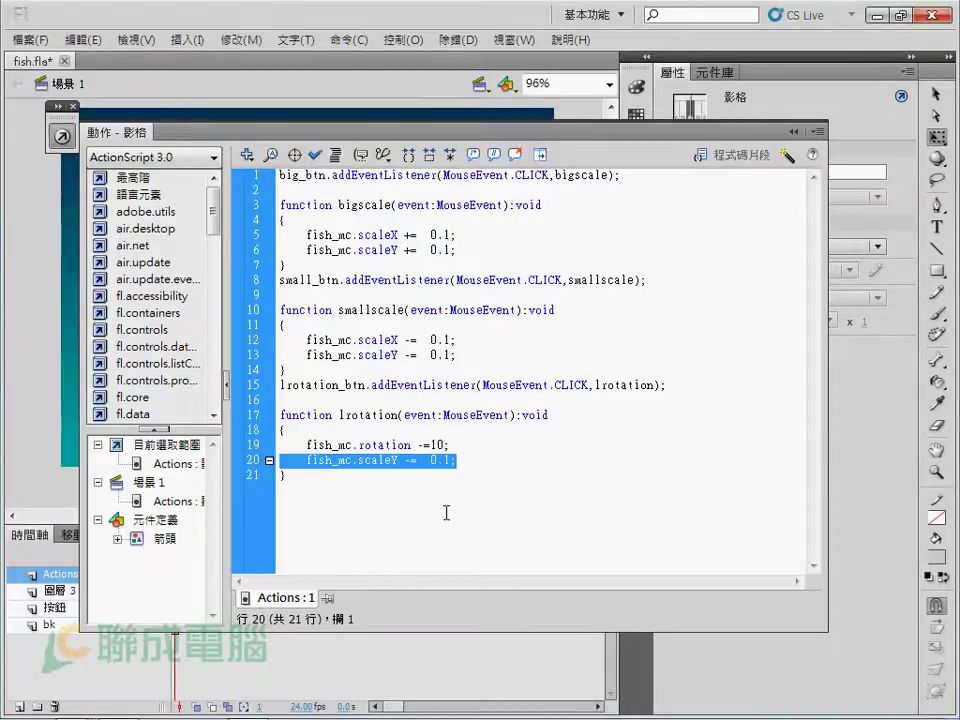
pyautogui.press('Delete')
pyautogui.press('Delete')
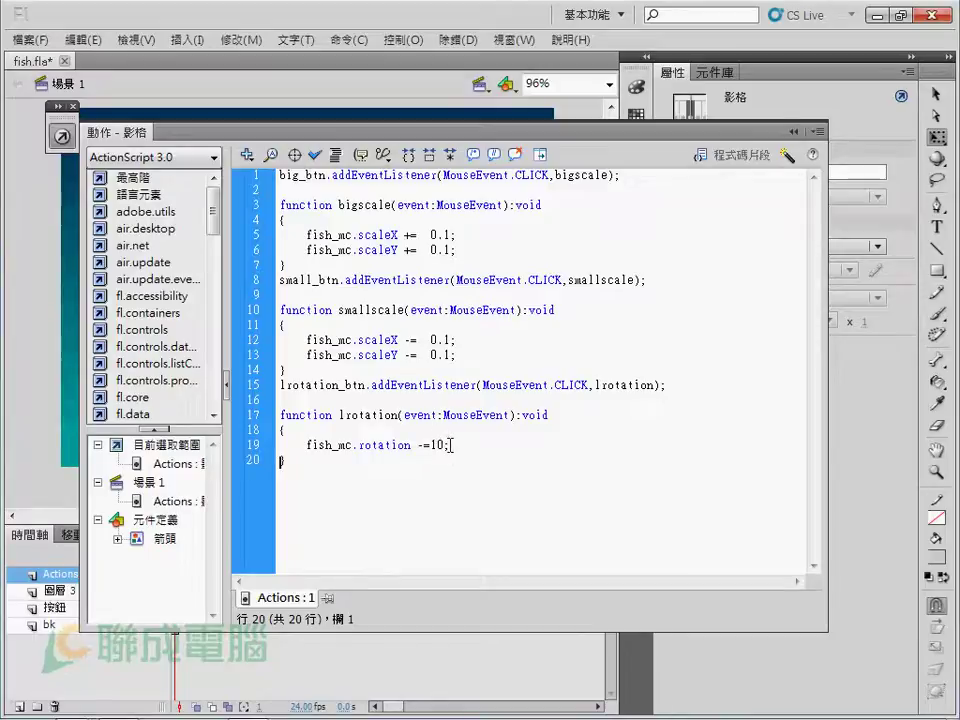
# Paste a copy of the lrotation listener and function below the original.
pyautogui.moveTo(480, 463); pyautogui.dragTo(279, 385)
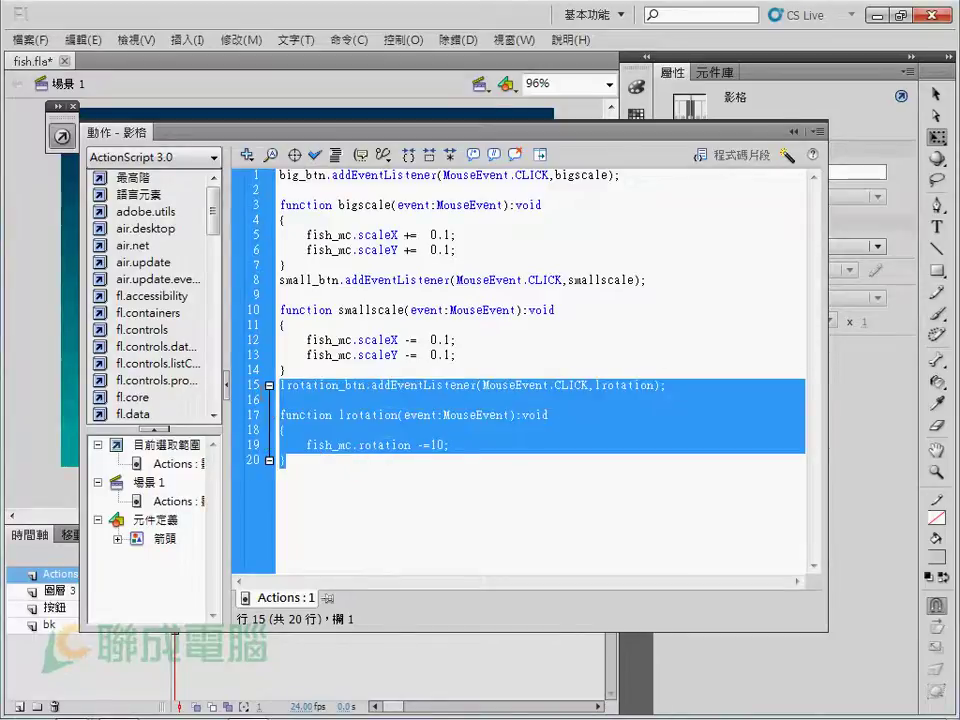
pyautogui.click(335, 155)
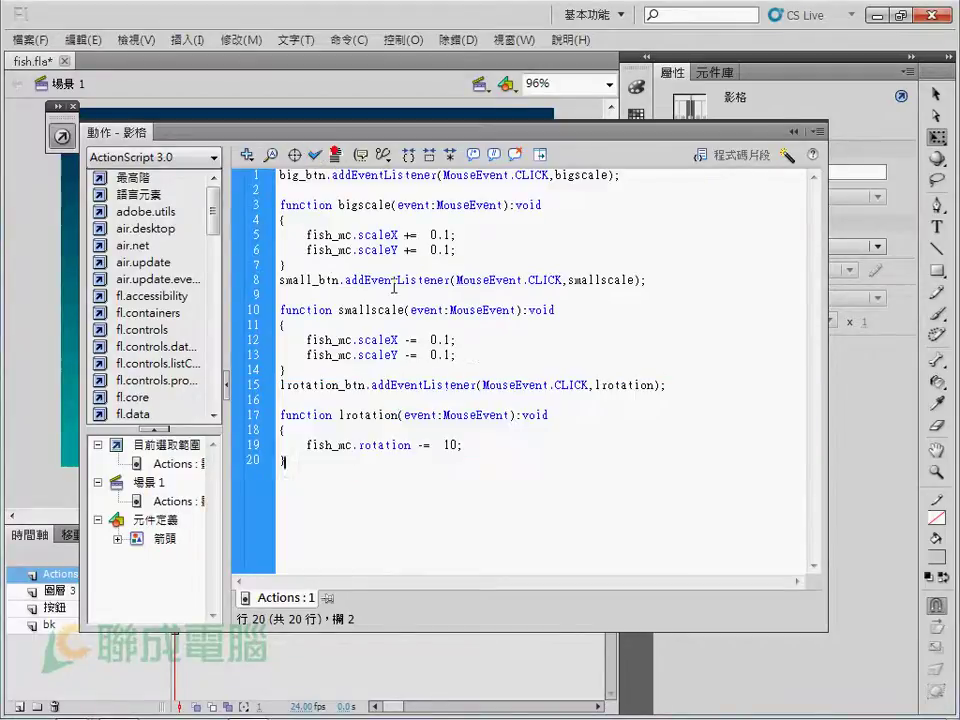
pyautogui.moveTo(331, 470)
pyautogui.mouseDown()
pyautogui.moveTo(272, 430)
pyautogui.moveTo(279, 385)
pyautogui.mouseUp()
pyautogui.hotkey('ctrl', 'c')
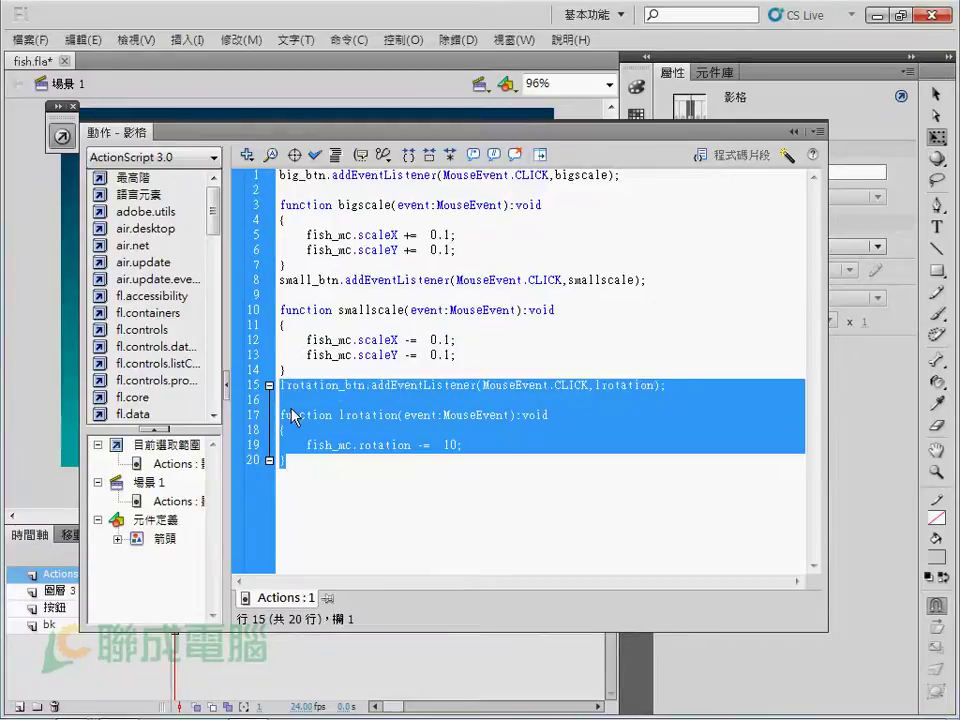
pyautogui.click(365, 465)
pyautogui.press('Return')
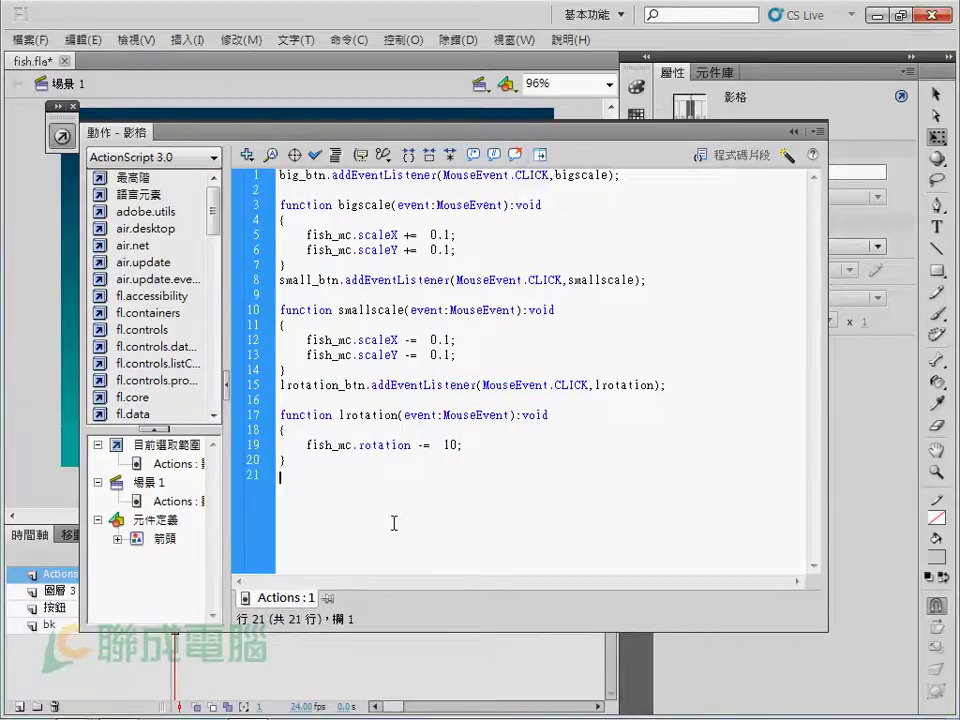
pyautogui.hotkey('ctrl', 'v')
pyautogui.click(353, 508)
# Rename the copy to rrotation_btn and rrotation, changing -= to += for rotation.
pyautogui.click(282, 475)
pyautogui.press('Right')
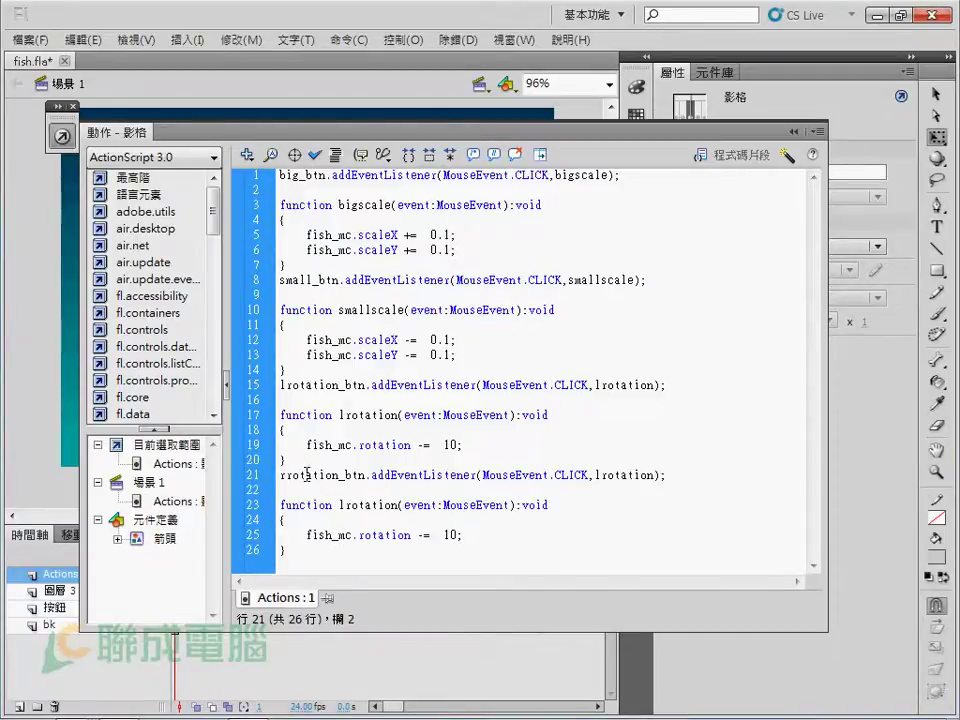
pyautogui.press('BackSpace')
pyautogui.write('r')
pyautogui.click(598, 475)
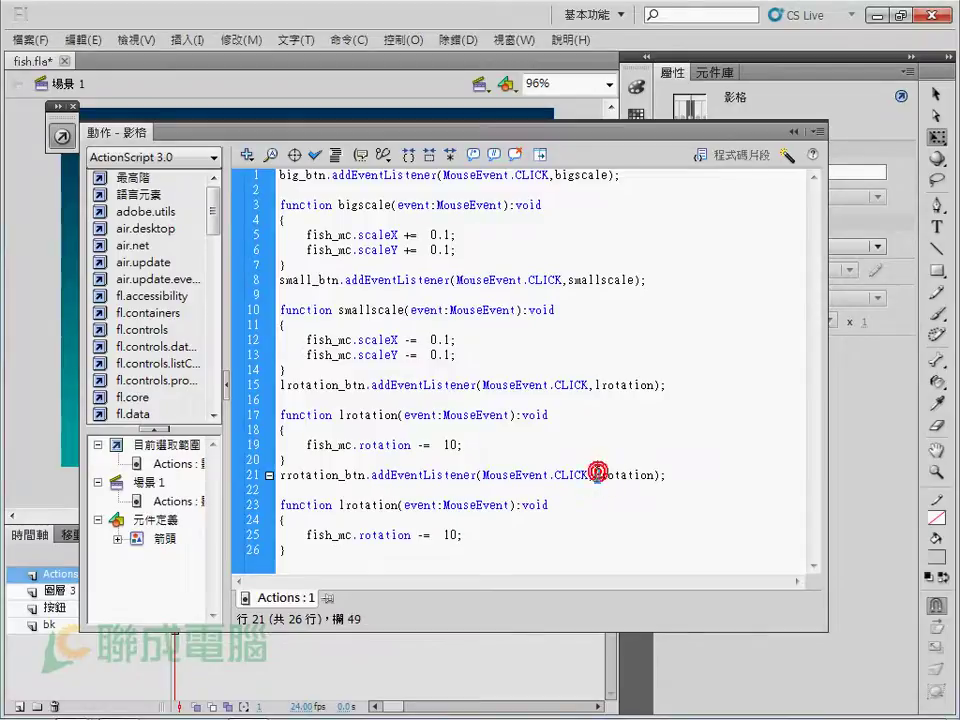
pyautogui.click(345, 506)
pyautogui.press('BackSpace')
pyautogui.write('r')
pyautogui.click(421, 537)
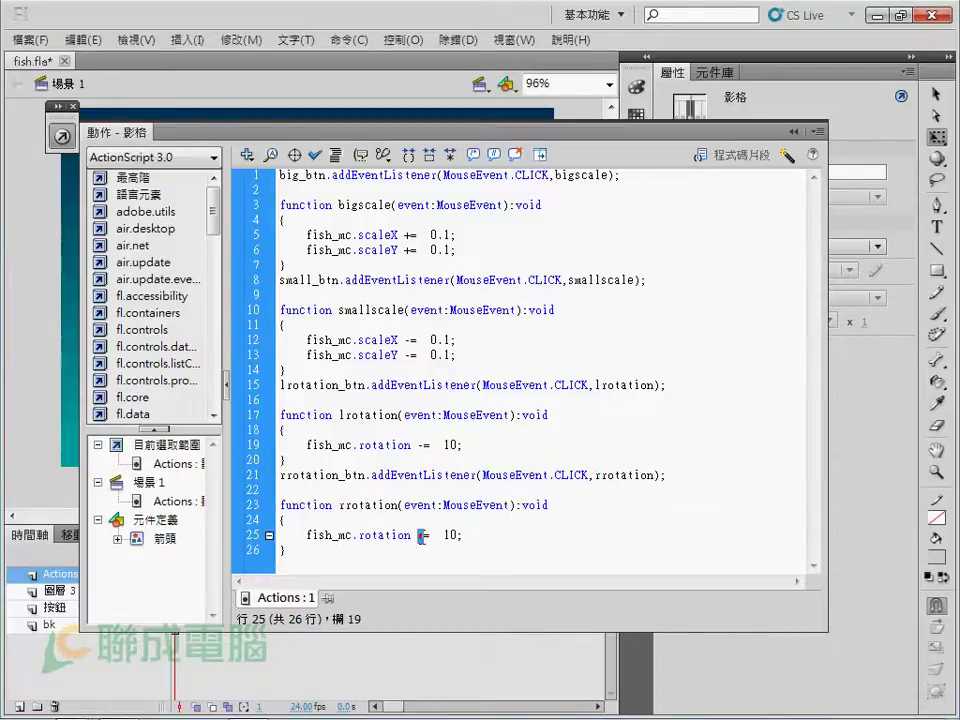
pyautogui.write('+')
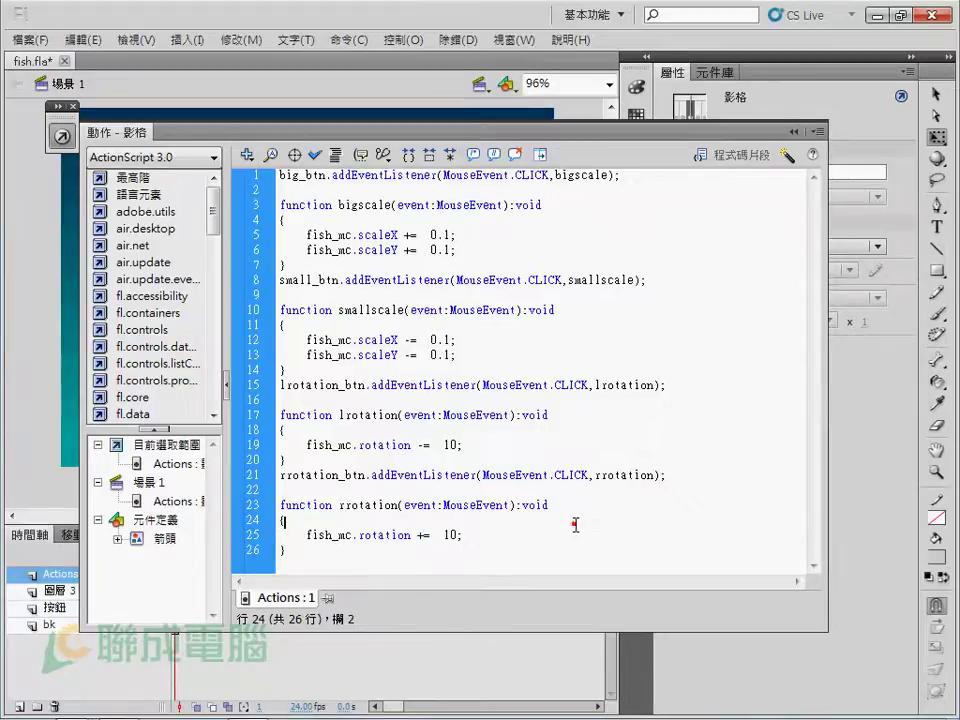
# Test the movie with Ctrl+Enter.
pyautogui.press('Down')
pyautogui.press('Down')
pyautogui.click(45, 256)
pyautogui.hotkey('ctrl', 'Return')
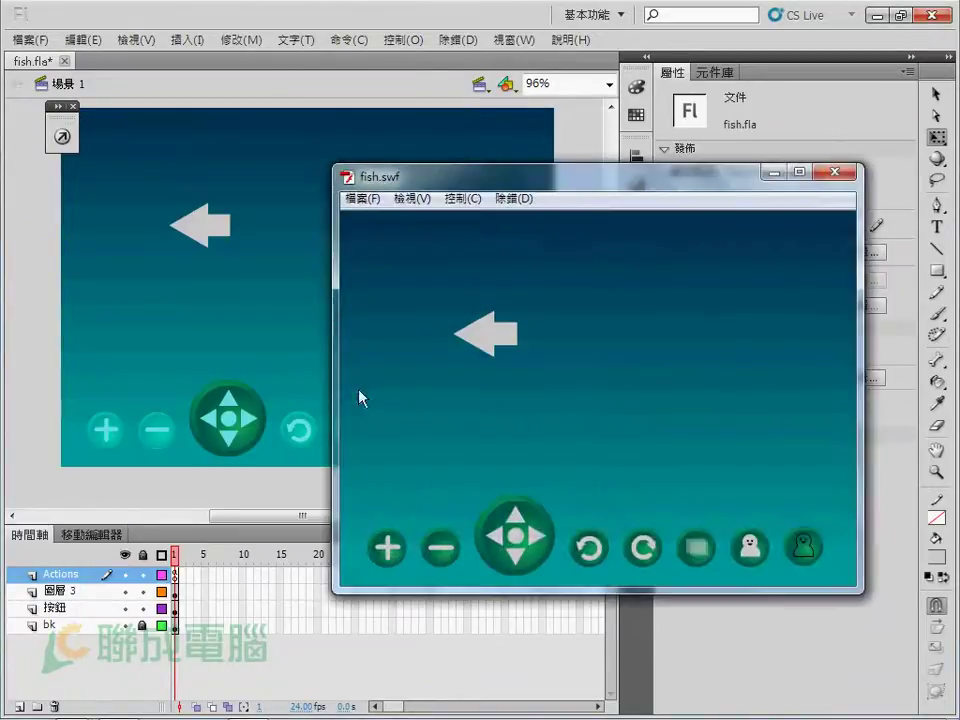
# Rotate the arrow both ways and enlarge and shrink it with the test movie's buttons.
pyautogui.click(588, 548)
pyautogui.click(640, 548)
pyautogui.click(640, 550)
pyautogui.click(390, 548)
pyautogui.click(644, 549)
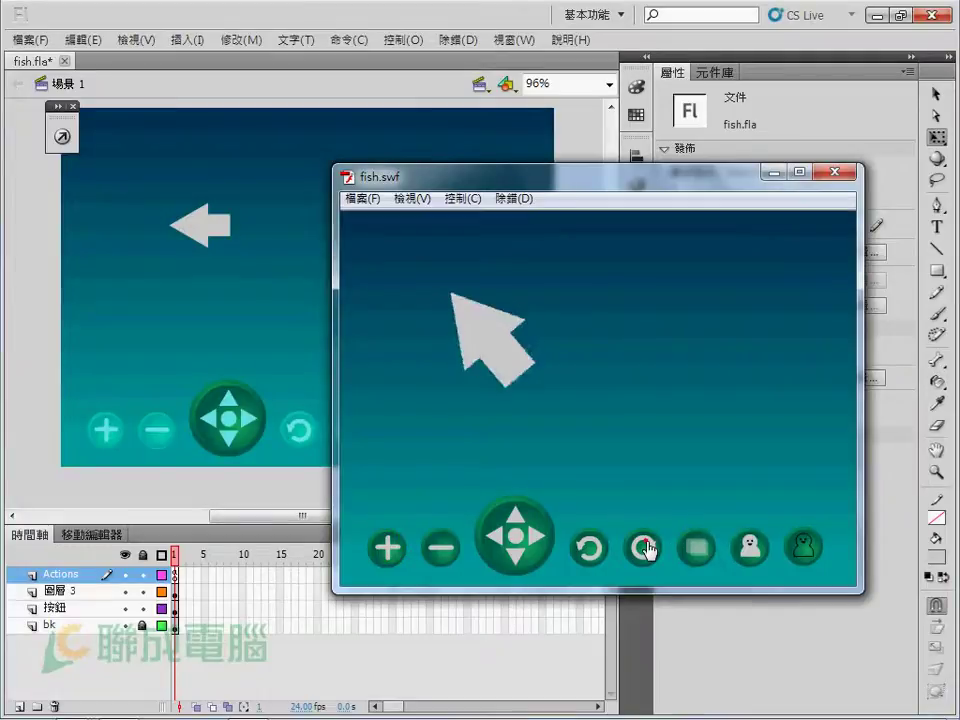
pyautogui.click(645, 549)
pyautogui.click(446, 551)
pyautogui.click(446, 551)
pyautogui.click(392, 550)
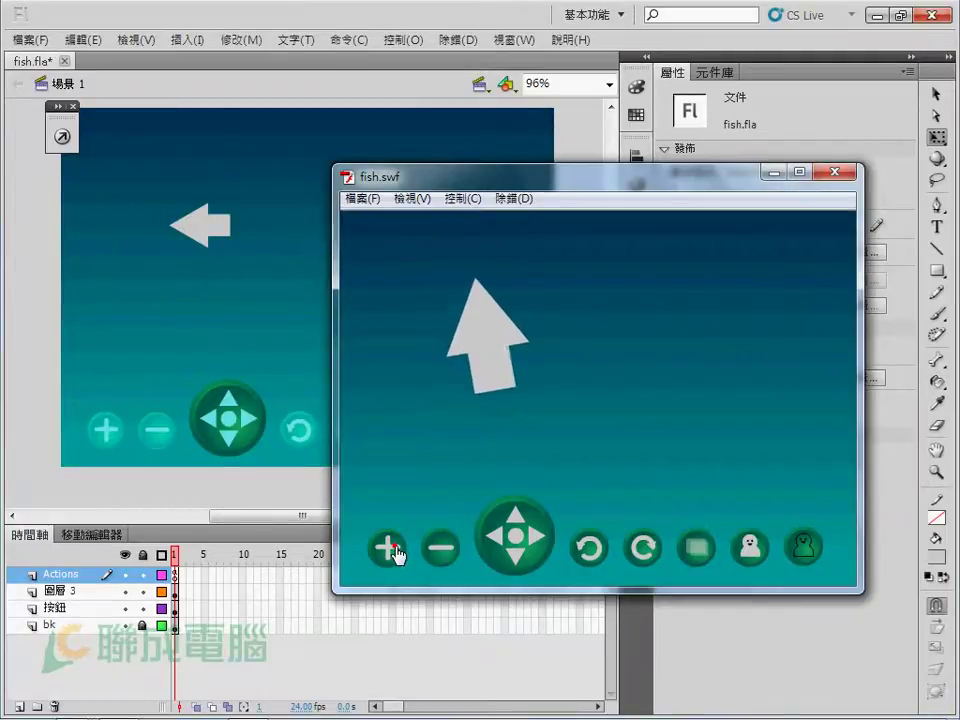
pyautogui.click(589, 551)
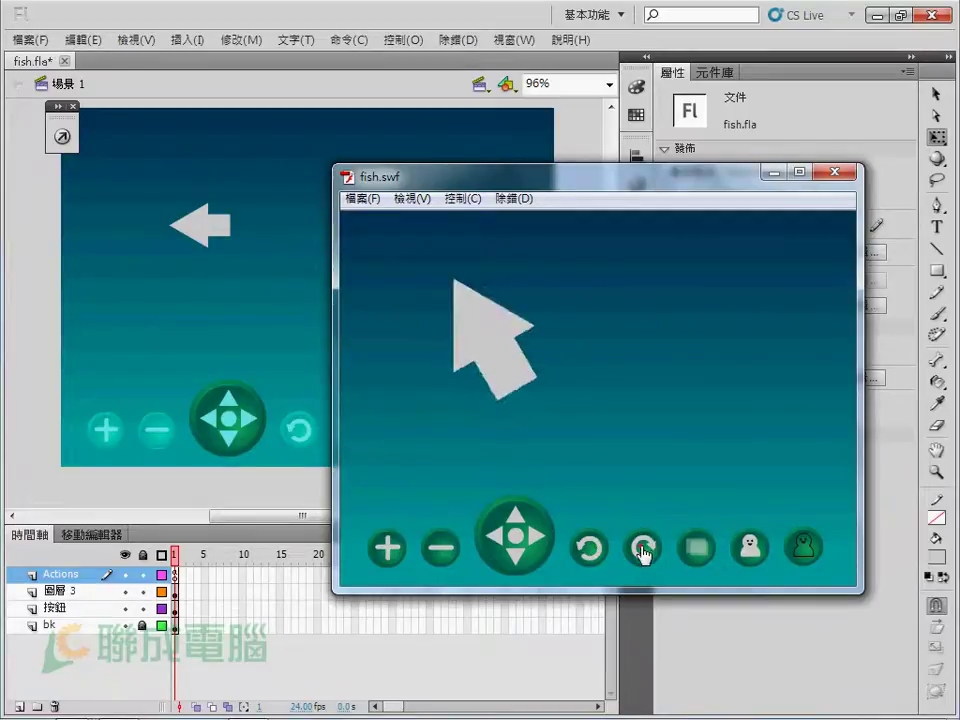
pyautogui.click(650, 552)
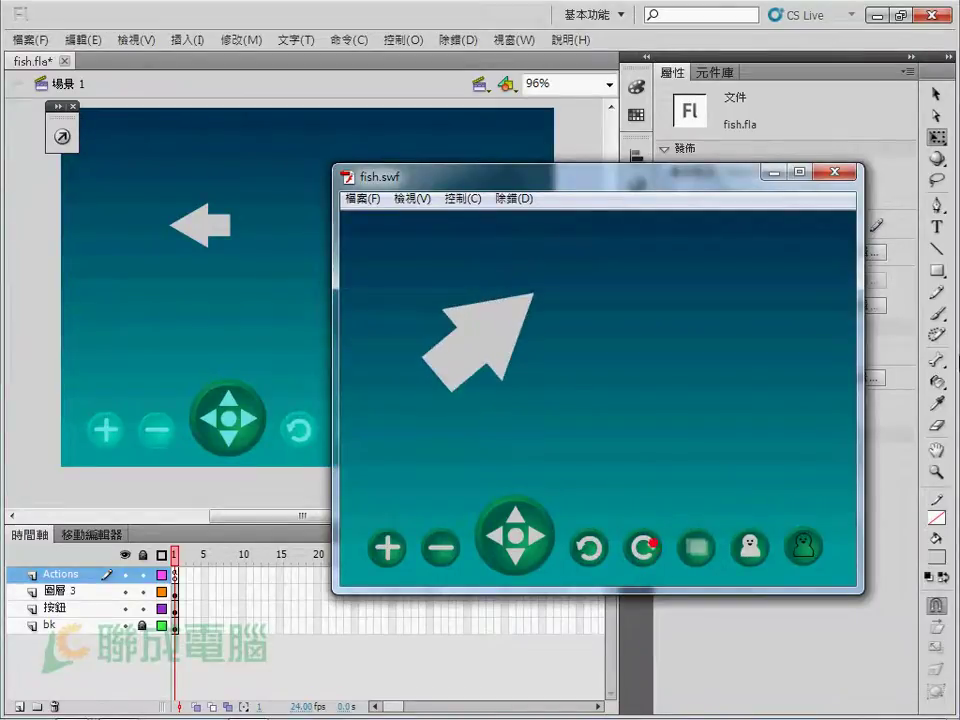
# Close the test movie and select the alpha_btn button on the stage.
pyautogui.hotkey('ctrl', 'w')
pyautogui.click(402, 430)
pyautogui.click(445, 478)
pyautogui.click(413, 441)
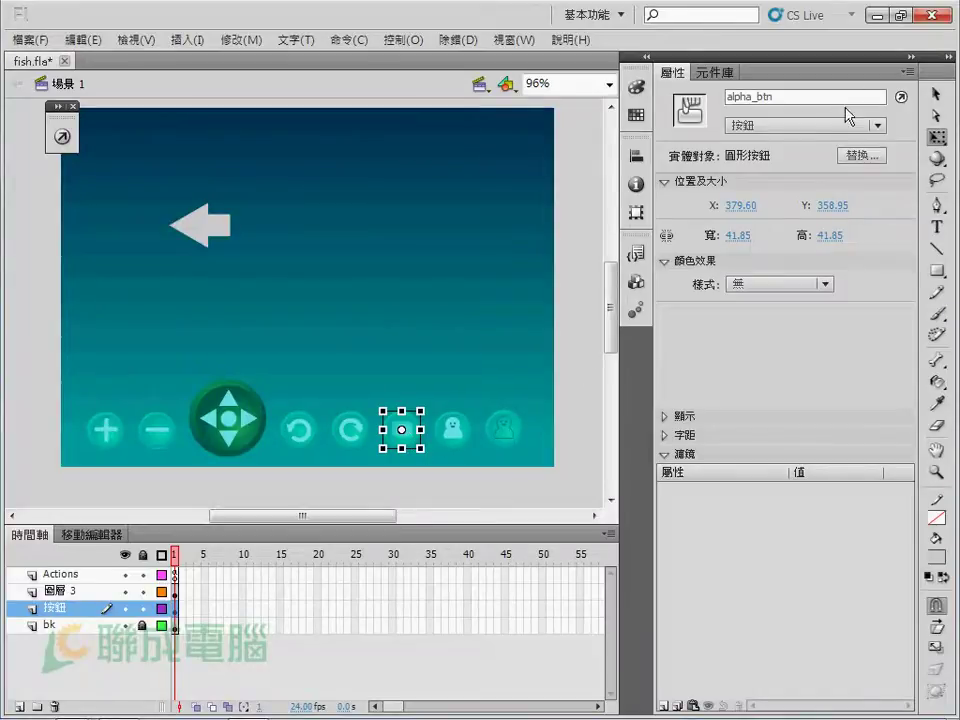
# Copy the alpha_btn instance name and enter it on a new line at the script's end.
pyautogui.doubleClick(784, 96)
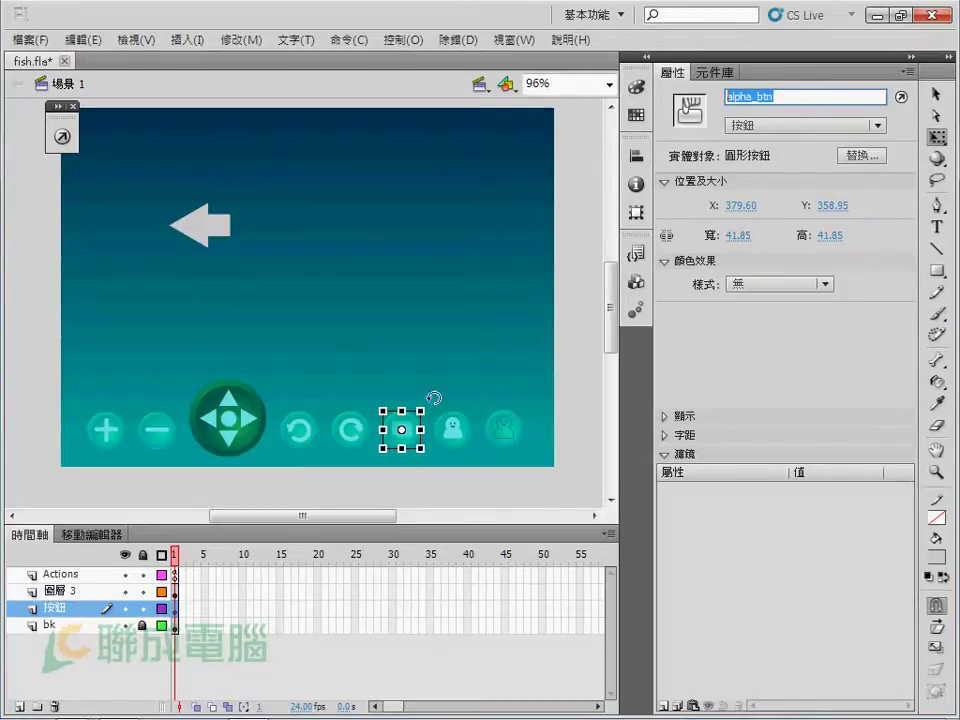
pyautogui.click(180, 574)
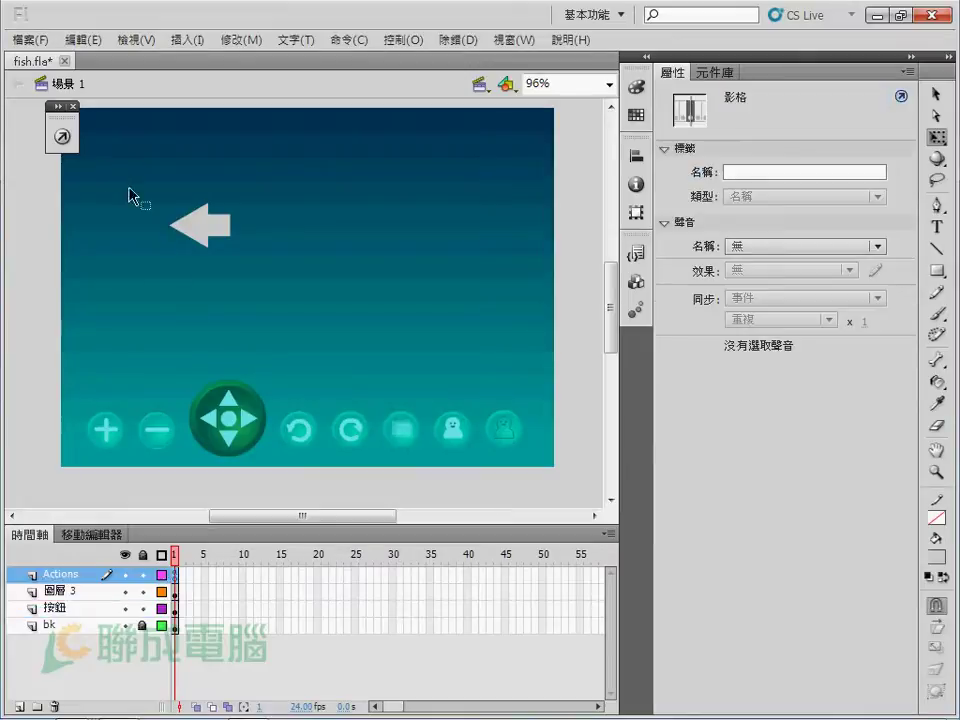
pyautogui.click(62, 136)
pyautogui.click(325, 550)
pyautogui.click(284, 550)
pyautogui.press('Return')
pyautogui.write('alpha_btn')
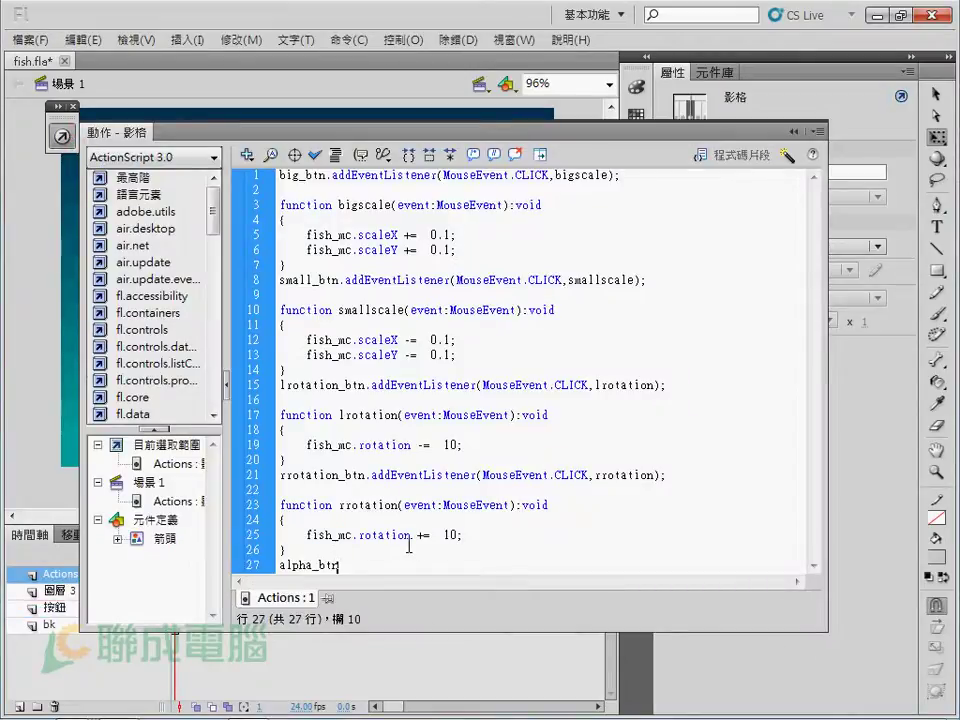
# Copy the rrotation listener call and function and paste them after alpha_btn.
pyautogui.click(360, 505)
pyautogui.moveTo(365, 475); pyautogui.dragTo(422, 551)
pyautogui.hotkey('ctrl', 'c')
pyautogui.click(380, 567)
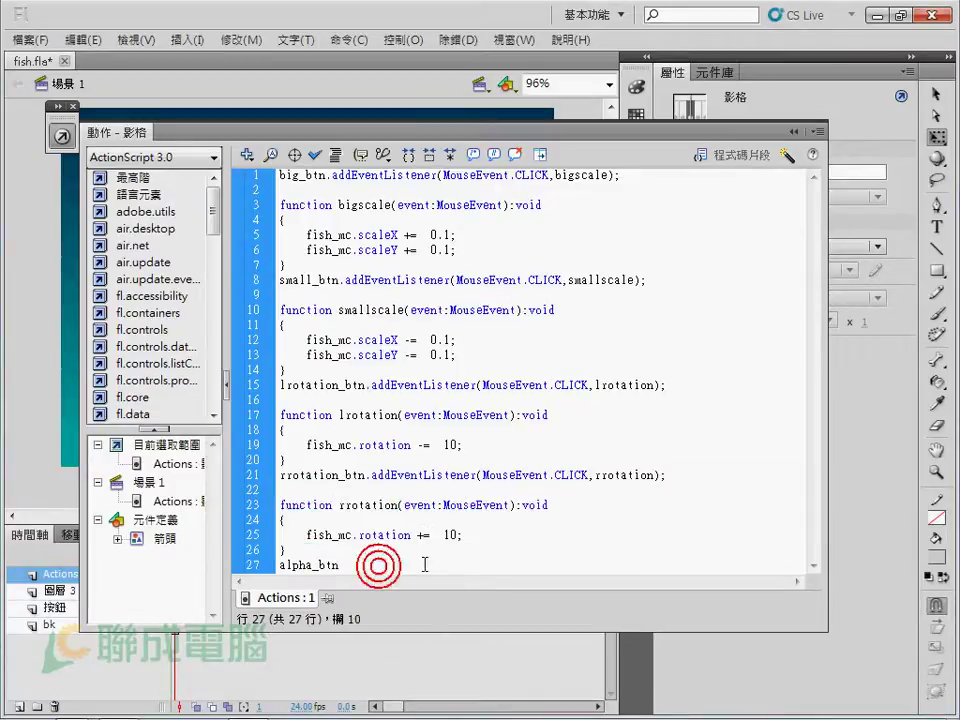
pyautogui.hotkey('ctrl', 'v')
pyautogui.click(390, 536)
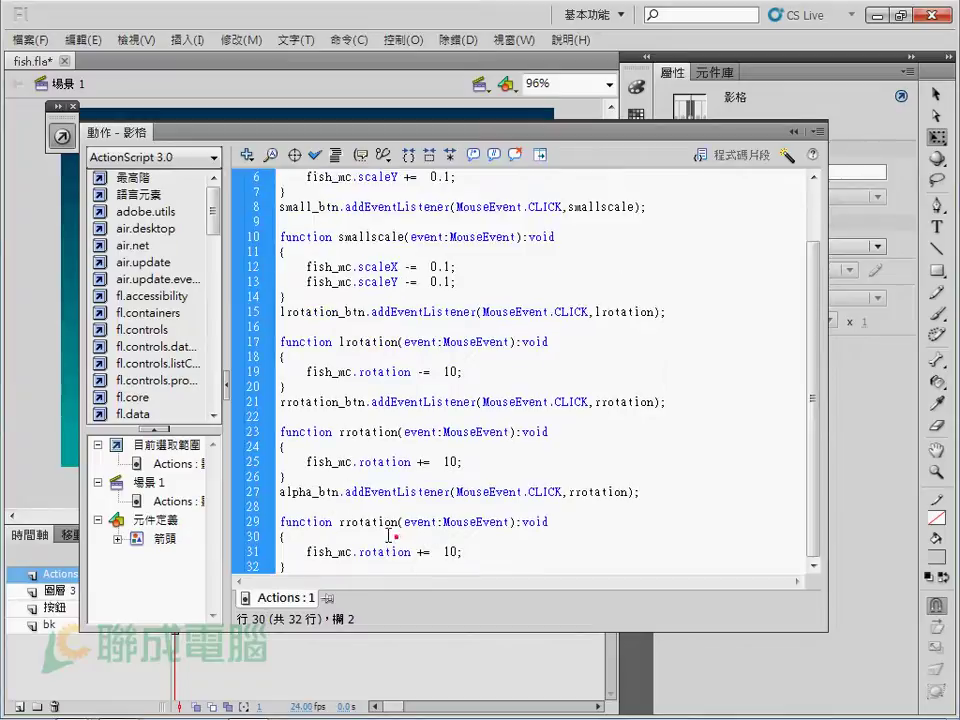
pyautogui.click(280, 491)
# Add a blank line above alpha_btn and change its listener's handler from rrotation to goalpha.
pyautogui.press('Return')
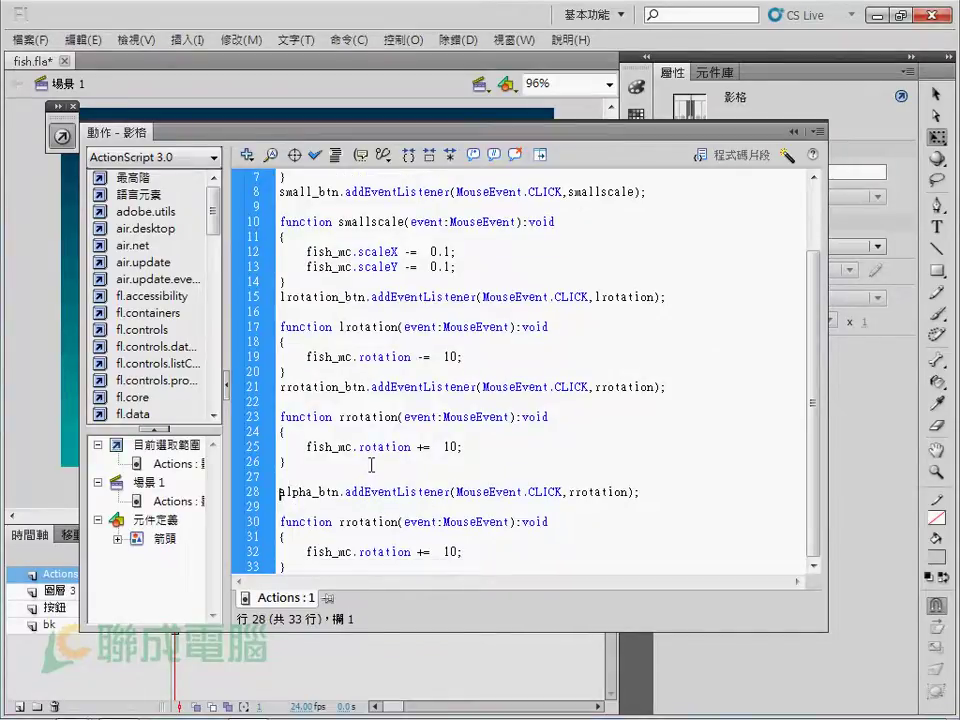
pyautogui.moveTo(292, 491); pyautogui.dragTo(327, 492)
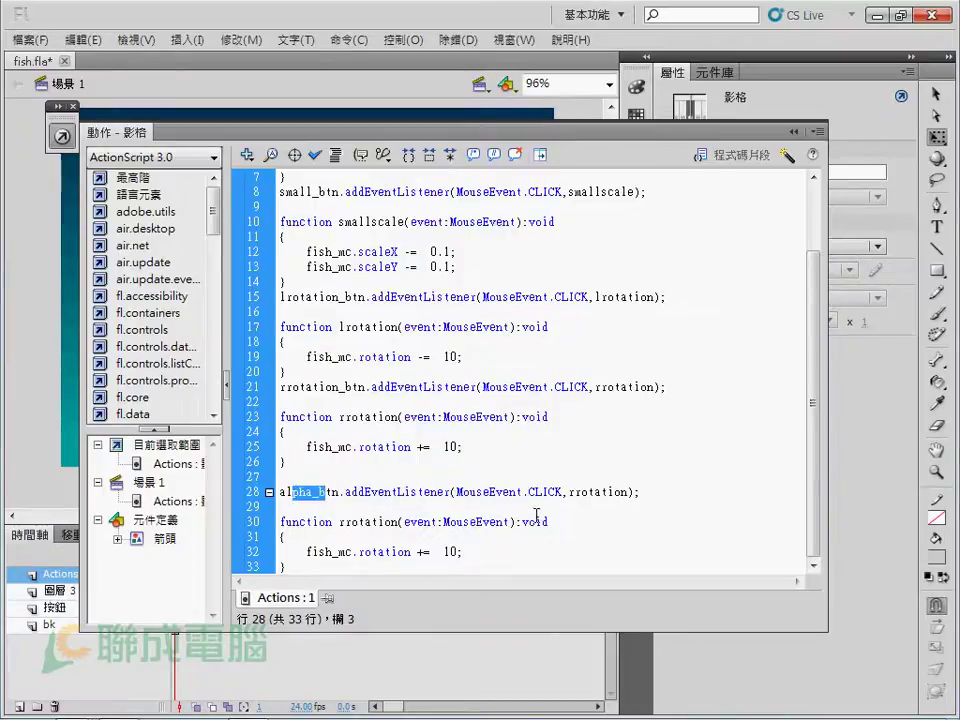
pyautogui.click(616, 490)
pyautogui.moveTo(566, 493); pyautogui.dragTo(628, 494)
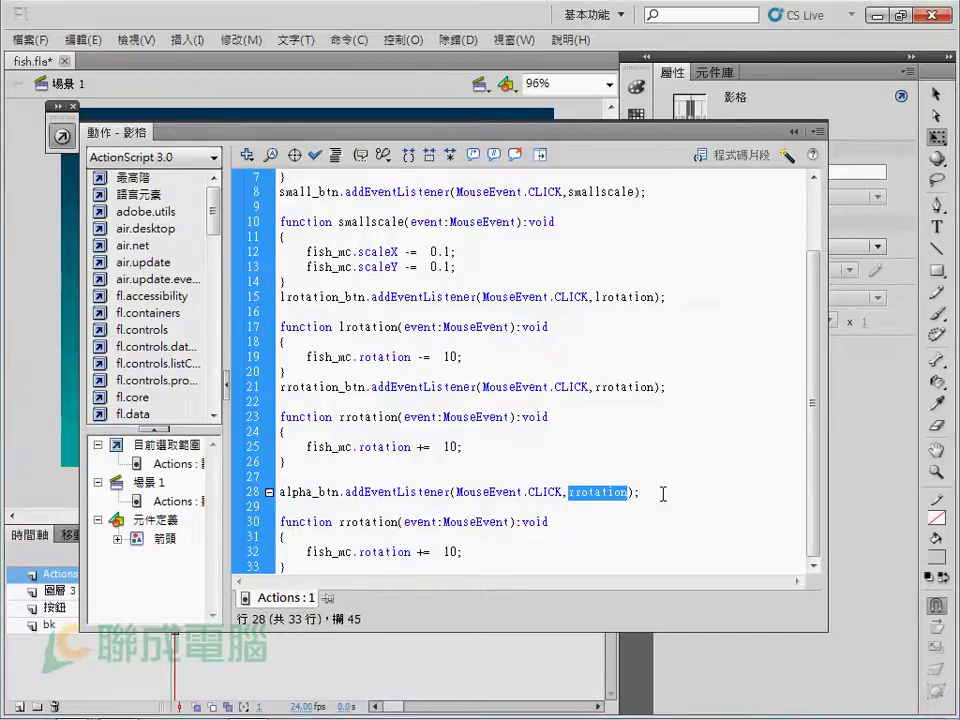
pyautogui.write('alpha')
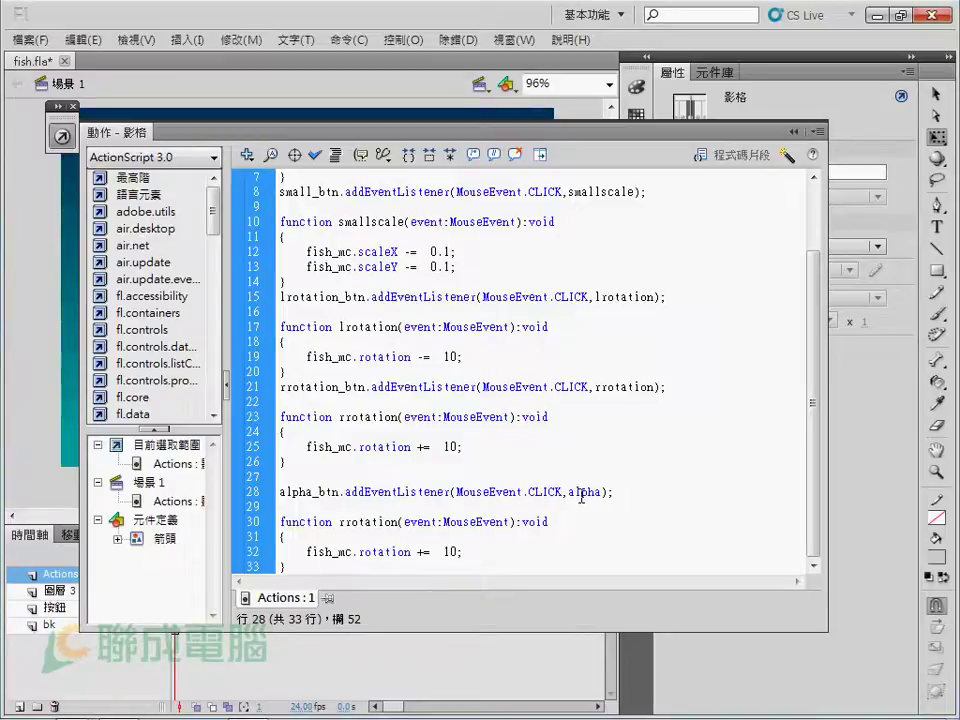
pyautogui.click(600, 491)
pyautogui.write('ok')
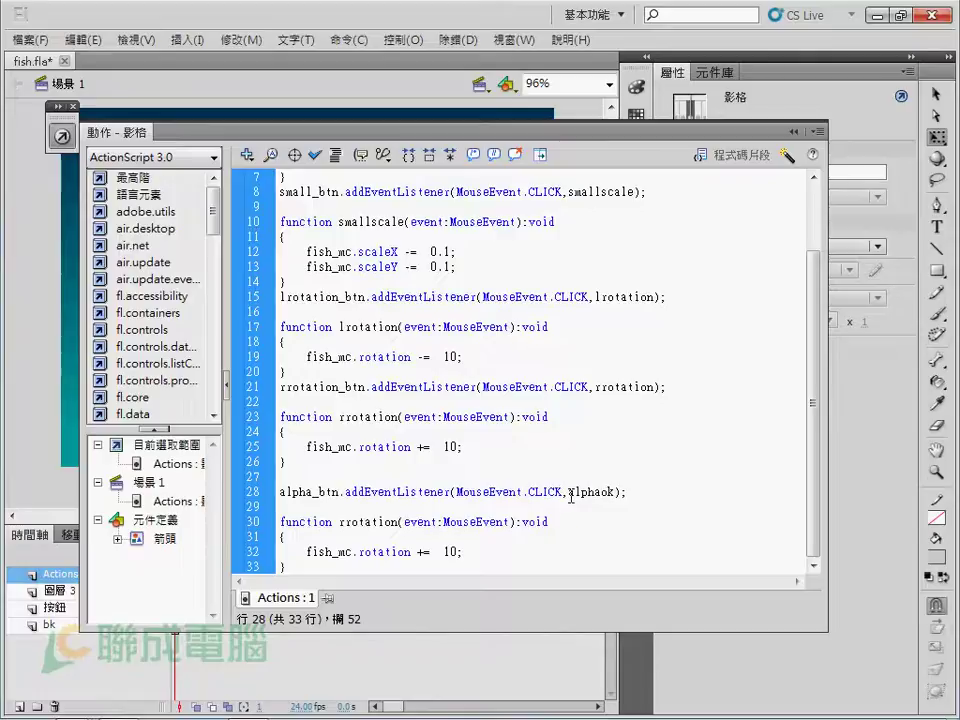
pyautogui.press('BackSpace')
pyautogui.press('BackSpace')
pyautogui.press('Left')
pyautogui.press('Left')
pyautogui.press('Left')
pyautogui.write('go')
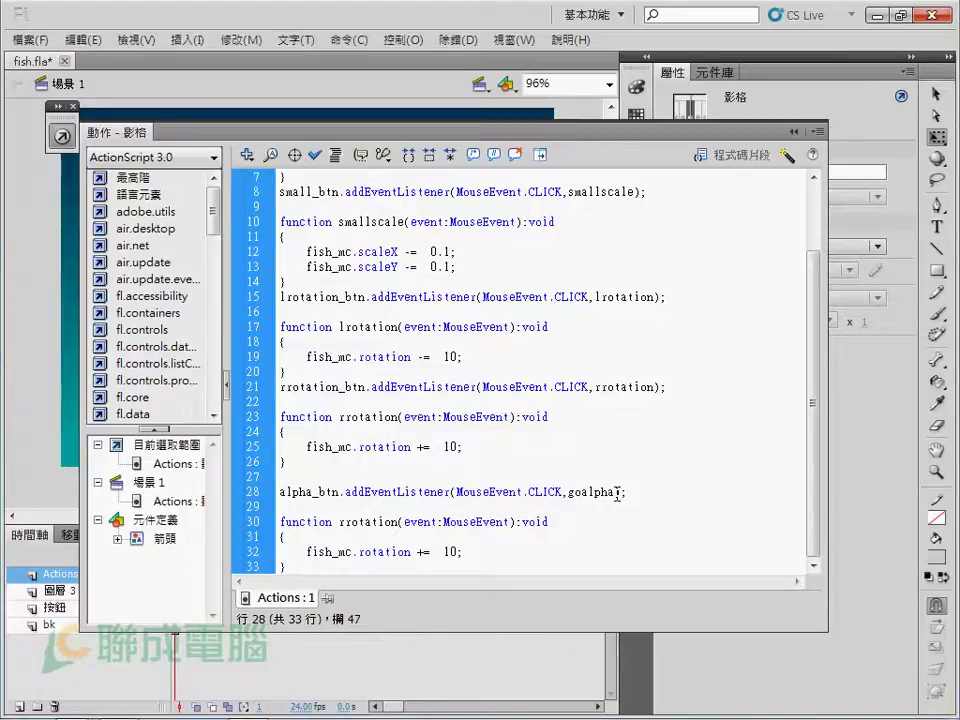
pyautogui.moveTo(612, 490); pyautogui.dragTo(572, 500)
pyautogui.hotkey('ctrl', 'c')
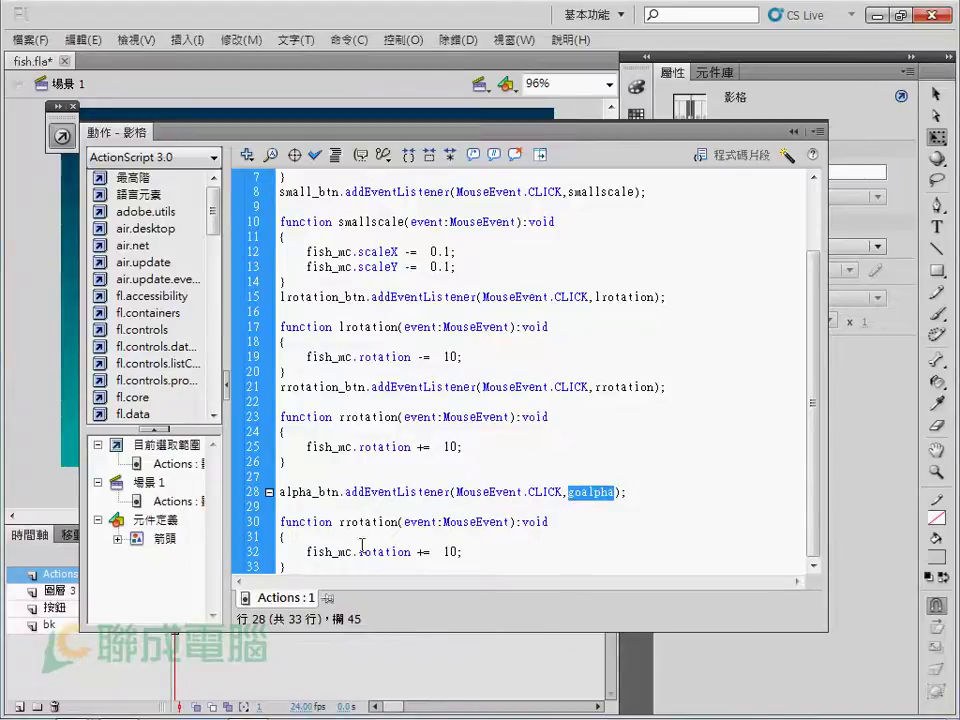
# Rename the copied function to goalpha and make it change fish_mc.alpha instead of rotation.
pyautogui.click(364, 523)
pyautogui.moveTo(339, 522); pyautogui.dragTo(391, 522)
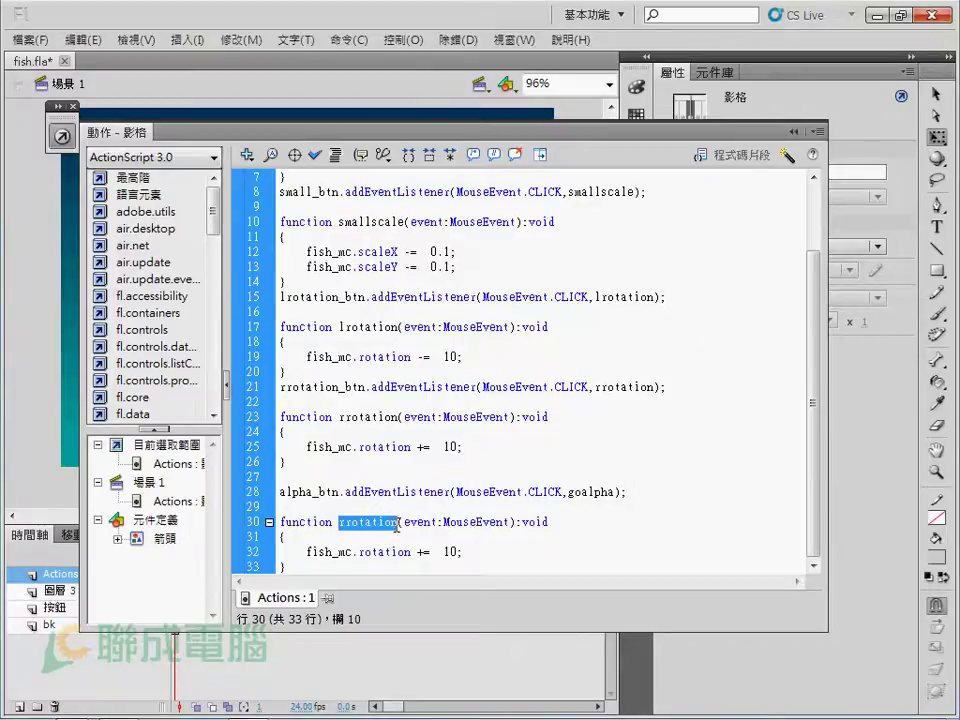
pyautogui.hotkey('ctrl', 'v')
pyautogui.press('Down')
pyautogui.moveTo(359, 552); pyautogui.dragTo(410, 552)
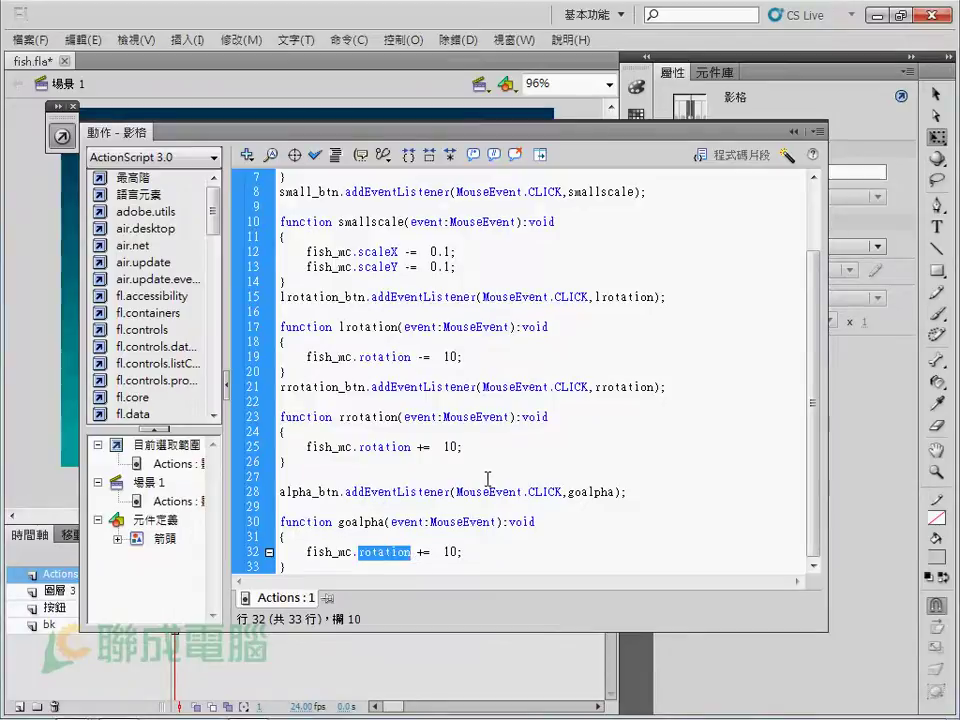
pyautogui.write('alpha')
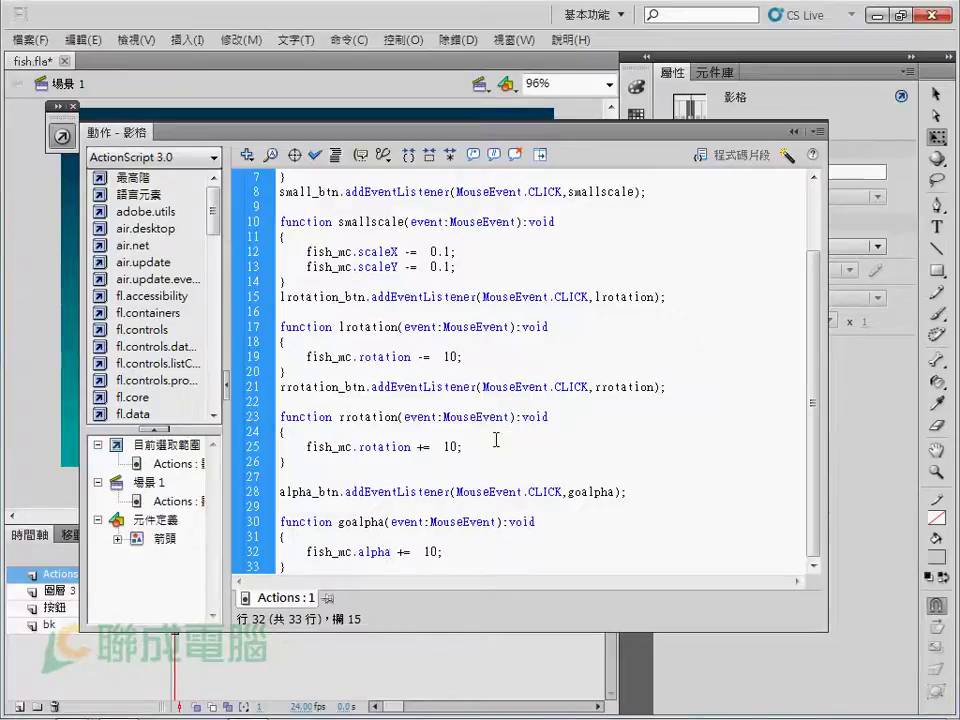
# Make goalpha subtract 0.1 from alpha and check the script's syntax.
pyautogui.click(399, 551)
pyautogui.press('Right')
pyautogui.click(430, 551)
pyautogui.press('Delete')
pyautogui.write('.1')
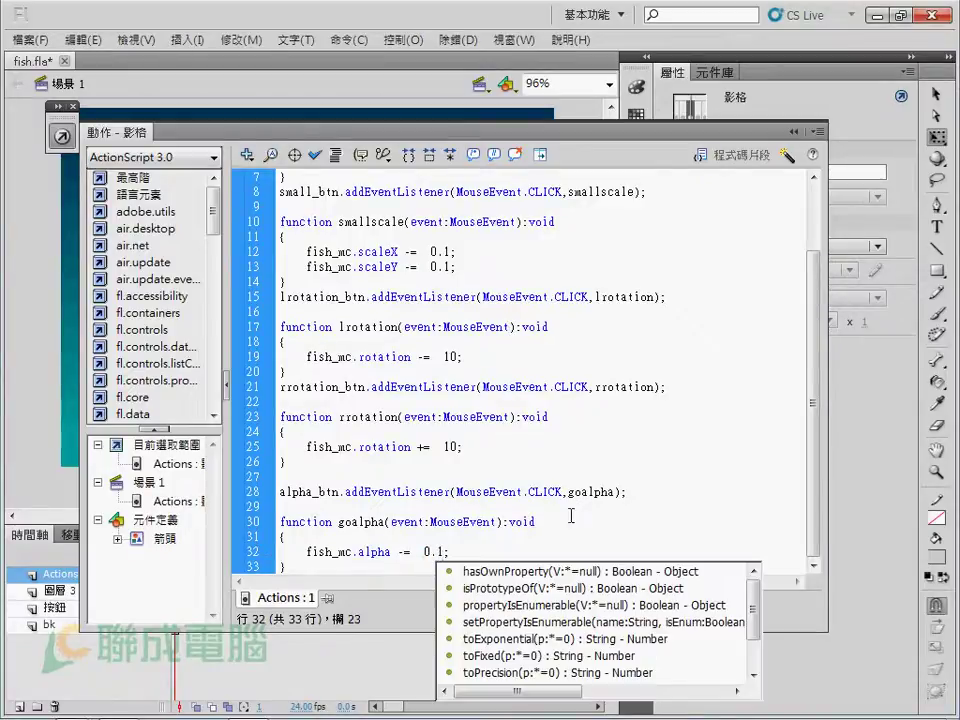
pyautogui.click(565, 476)
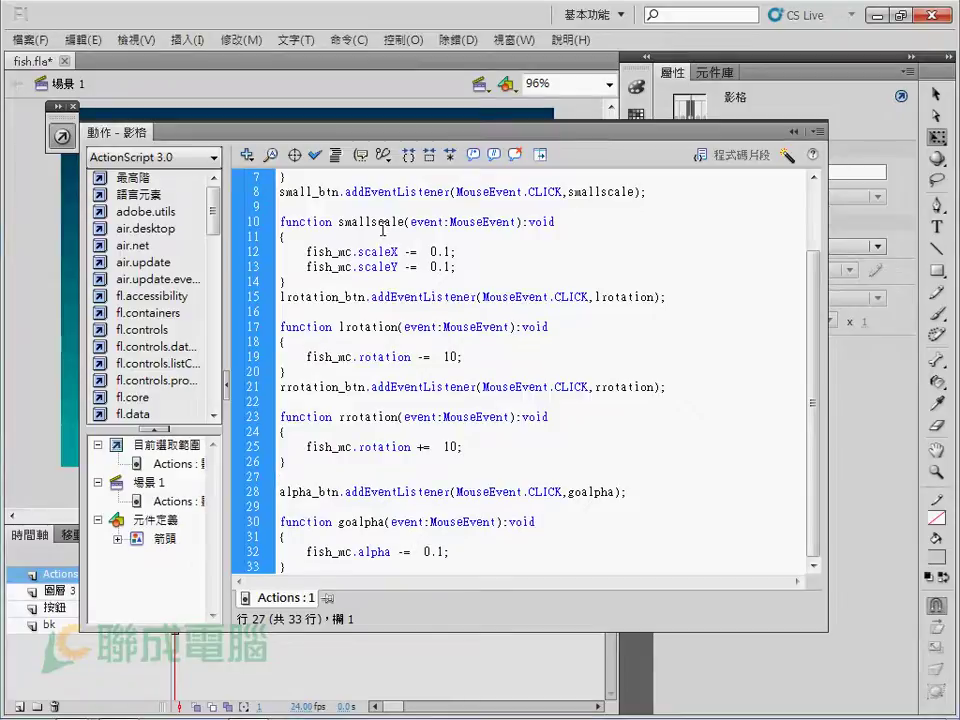
pyautogui.click(315, 154)
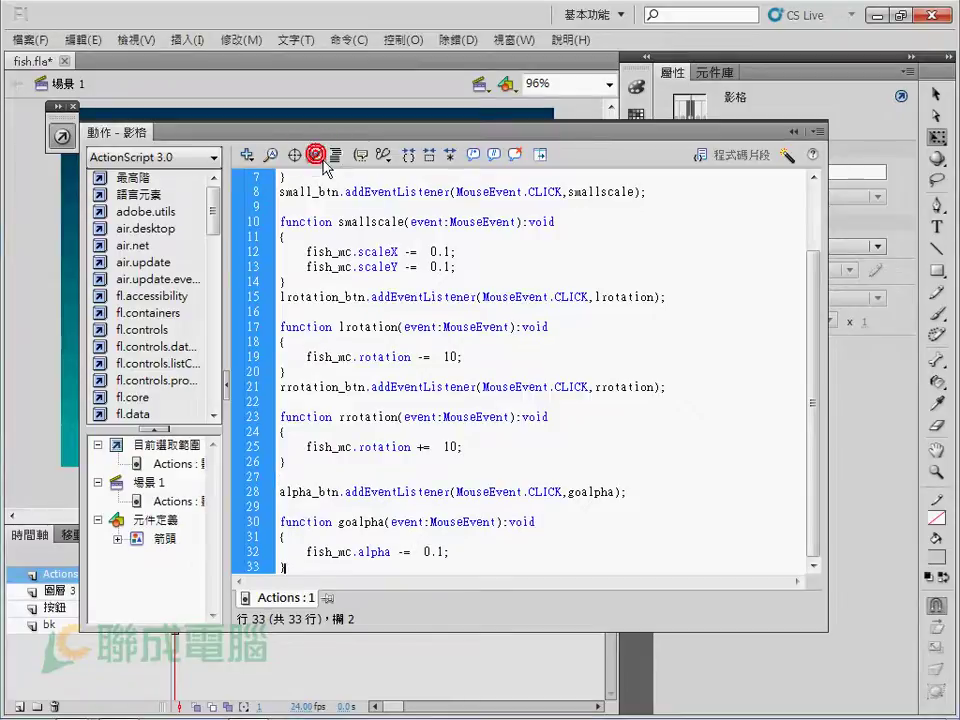
# Test fish.swf, fading the arrow with the alpha button and then rotating it.
pyautogui.click(61, 243)
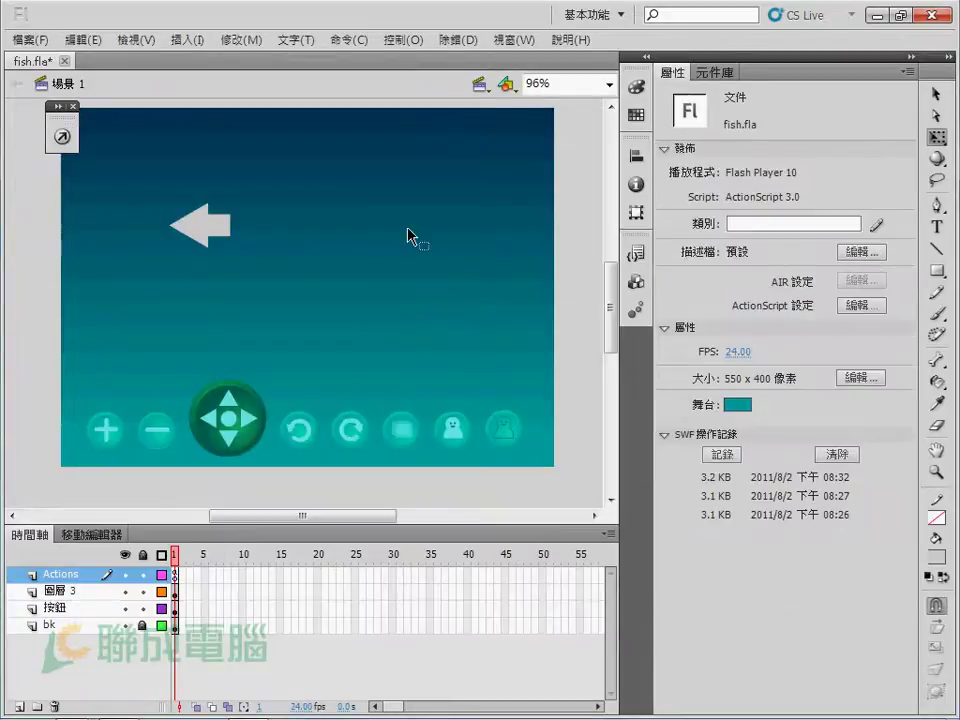
pyautogui.hotkey('ctrl', 'Return')
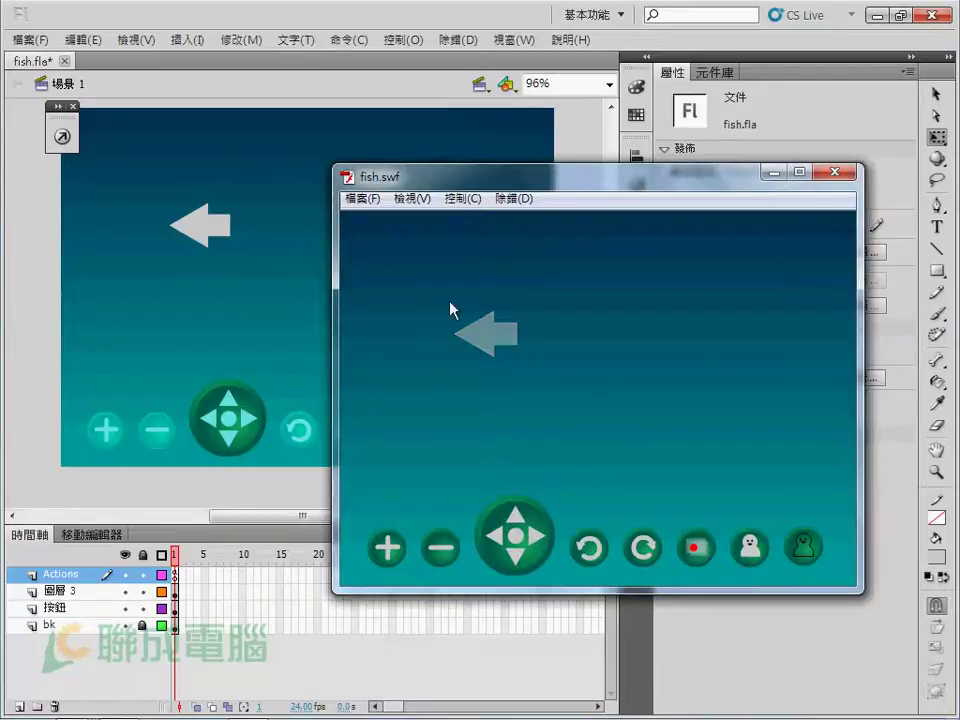
pyautogui.click(697, 549)
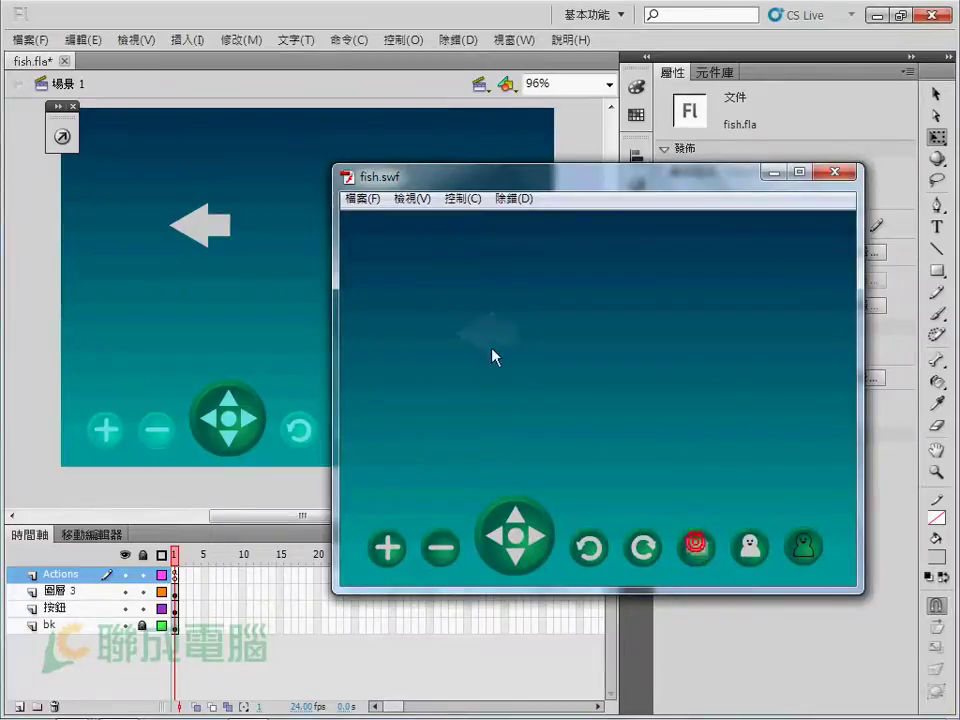
pyautogui.click(596, 543)
# Copy the show button's instance name visibleY_btn and open frame 1's ActionScript.
pyautogui.hotkey('ctrl', 'w')
pyautogui.click(460, 445)
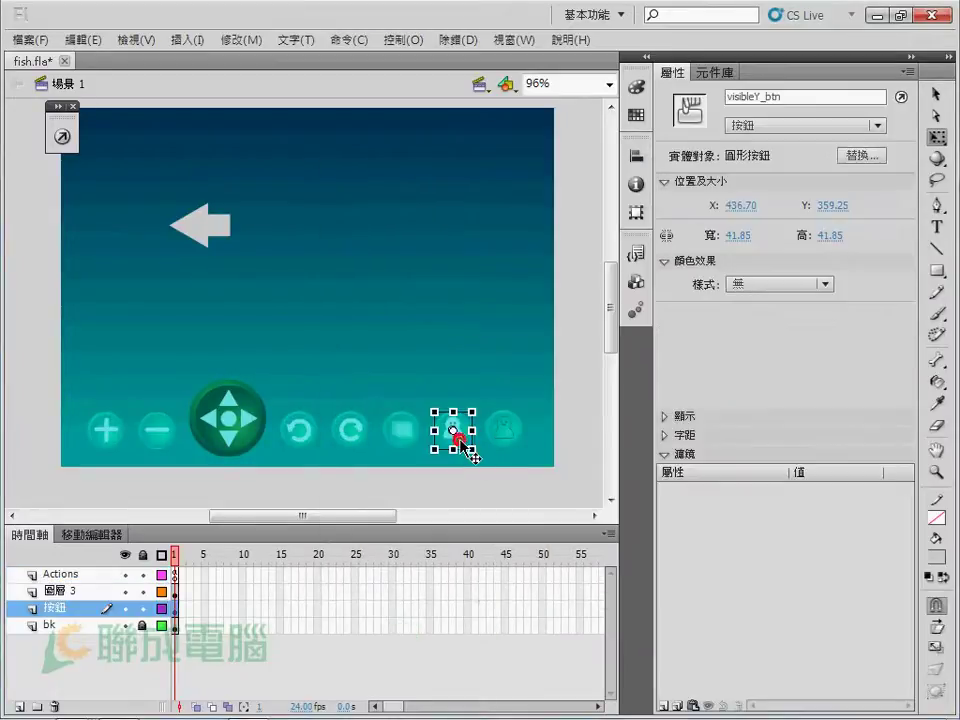
pyautogui.doubleClick(789, 97)
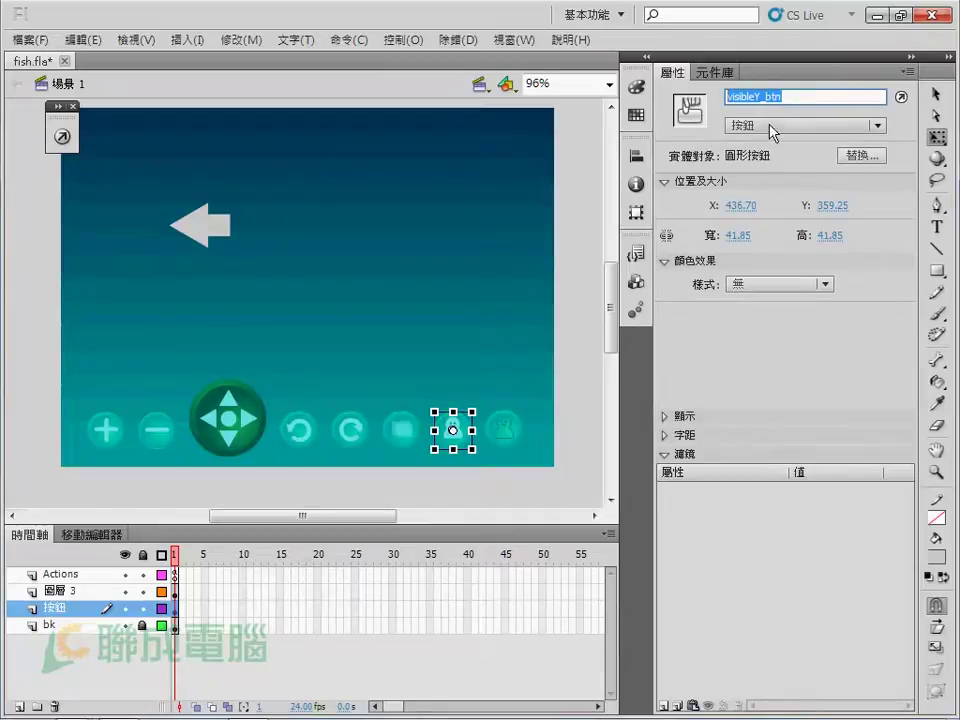
pyautogui.click(579, 336)
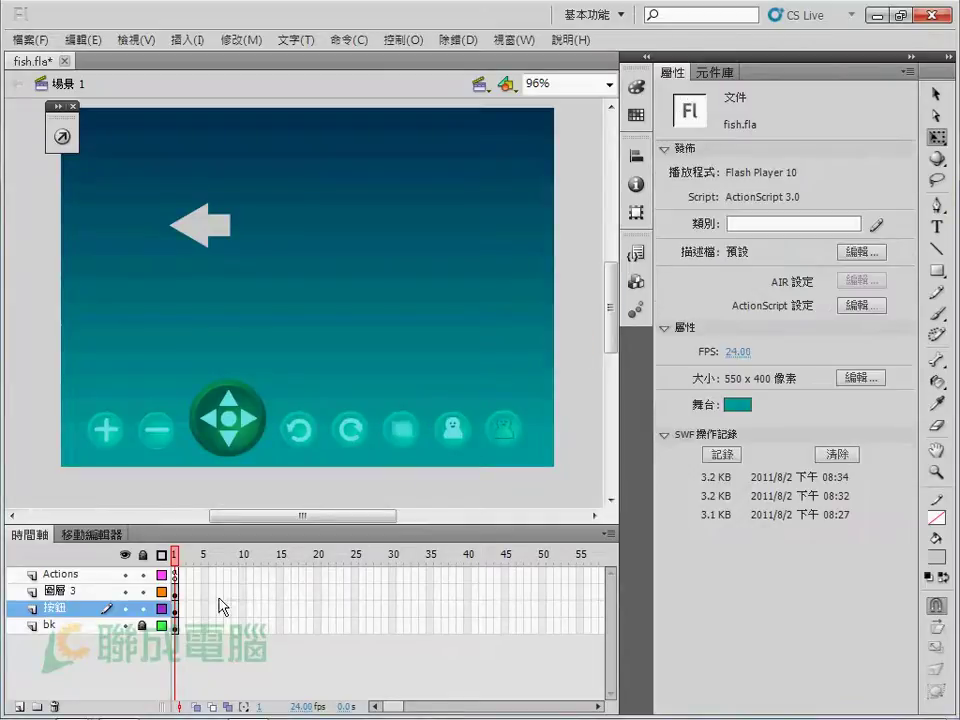
pyautogui.click(176, 576)
pyautogui.click(60, 137)
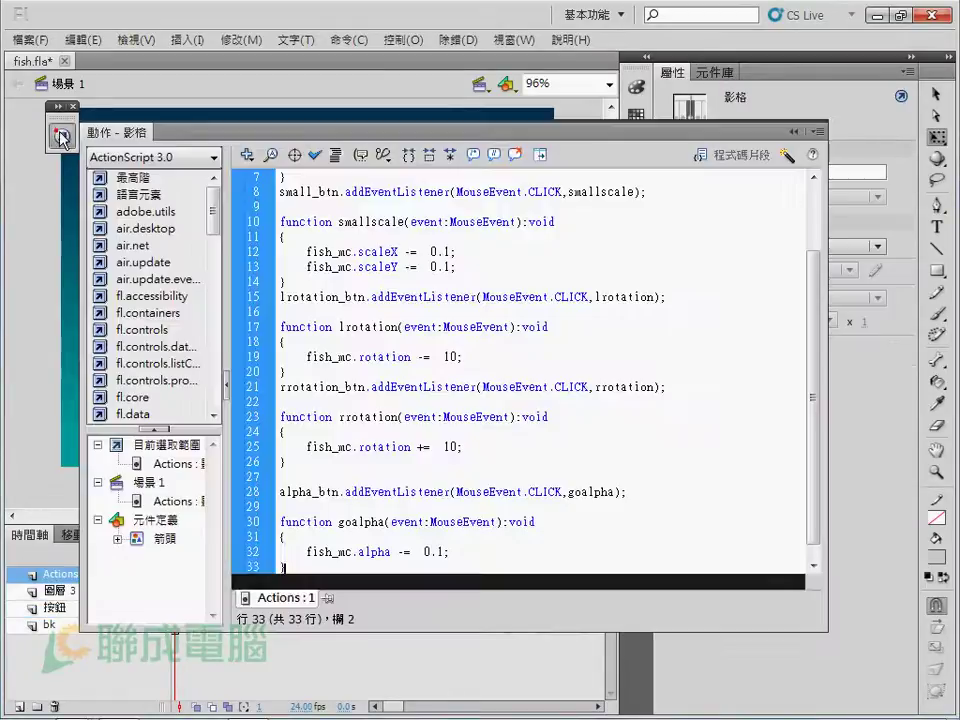
# Add visibleY_btn below the existing code and paste a copy of the alpha listener and goalpha function after it.
pyautogui.click(318, 565)
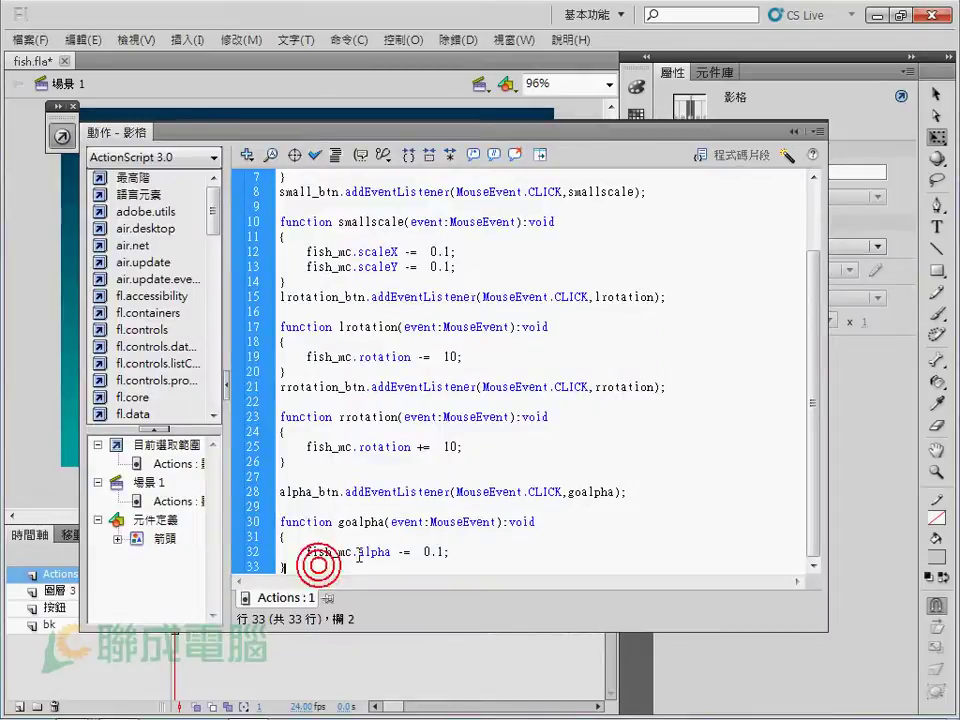
pyautogui.press('Return')
pyautogui.press('Return')
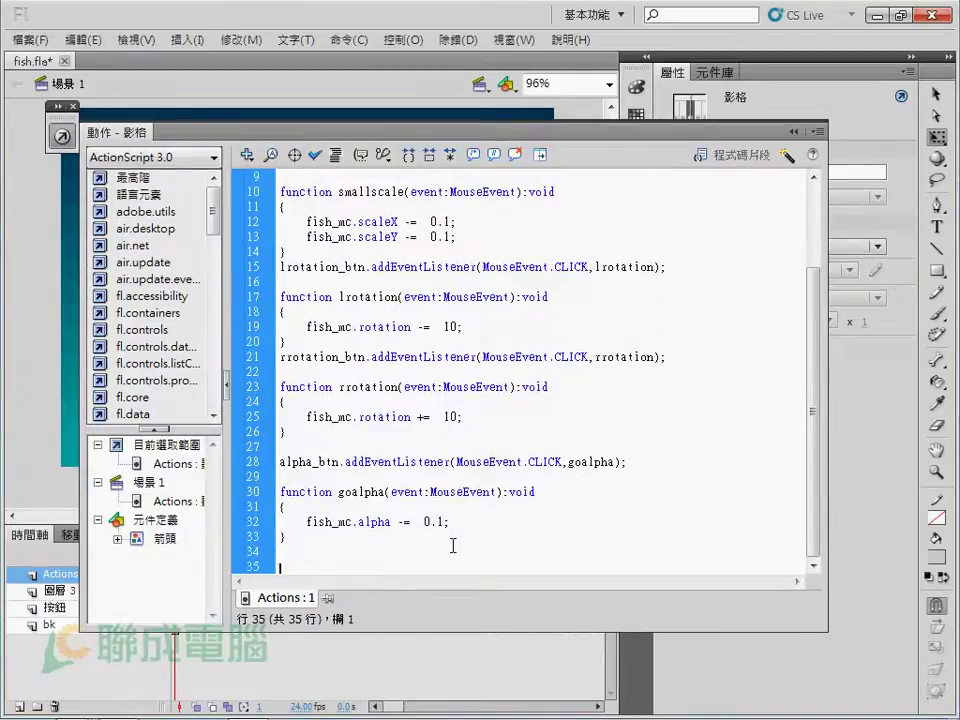
pyautogui.write('visibleY_btn')
pyautogui.moveTo(342, 463); pyautogui.dragTo(396, 540)
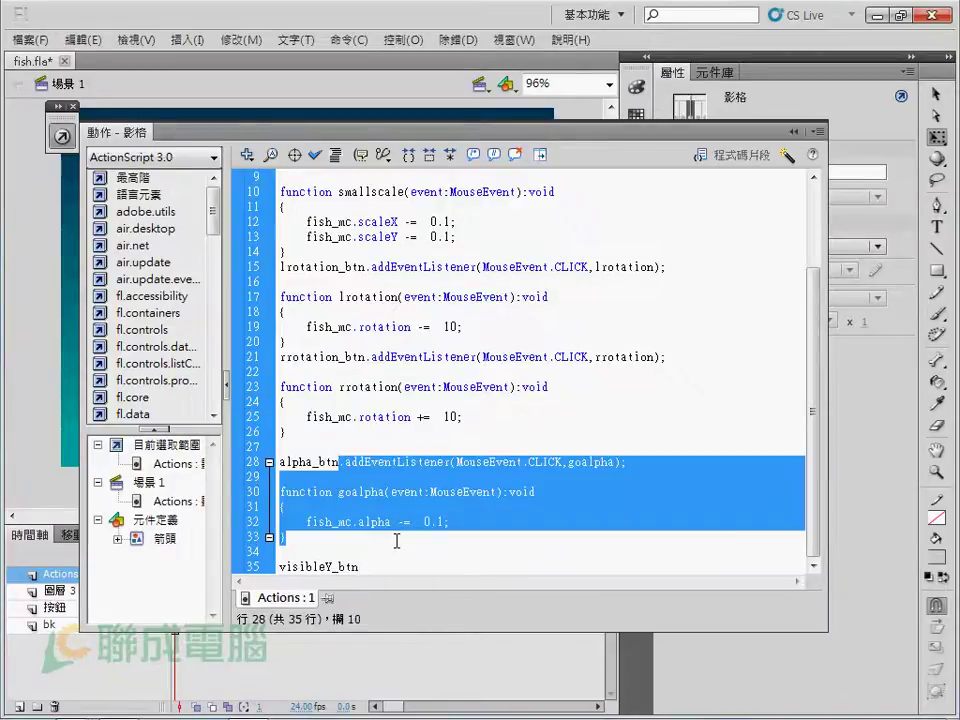
pyautogui.hotkey('ctrl', 'c')
pyautogui.click(392, 566)
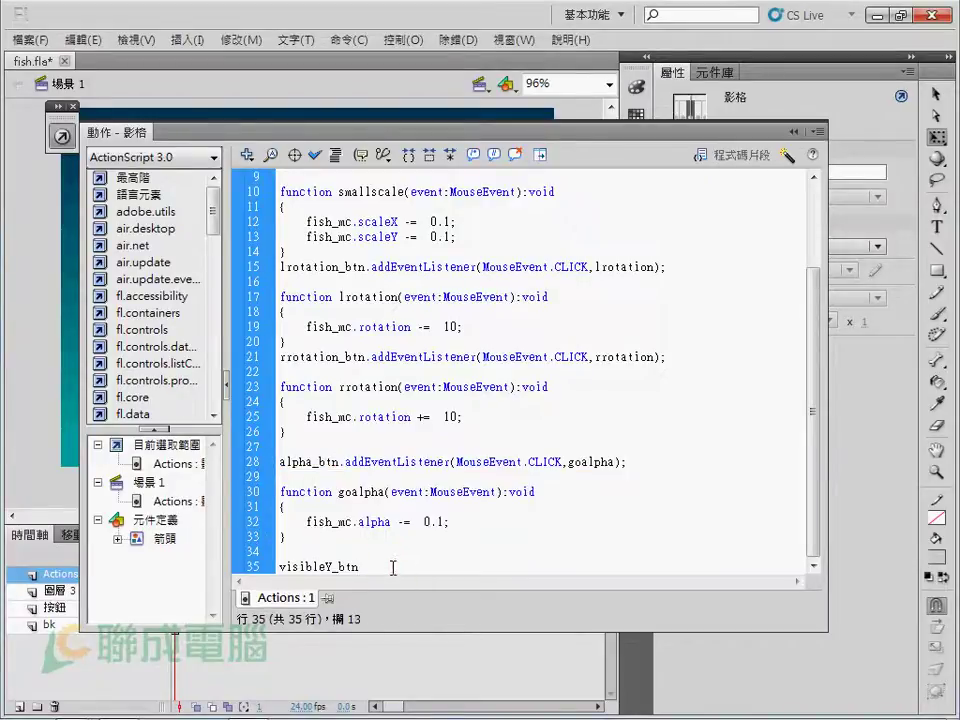
pyautogui.hotkey('ctrl', 'v')
# Rename goalpha to visibleY in the pasted listener and function.
pyautogui.click(514, 522)
pyautogui.click(495, 491)
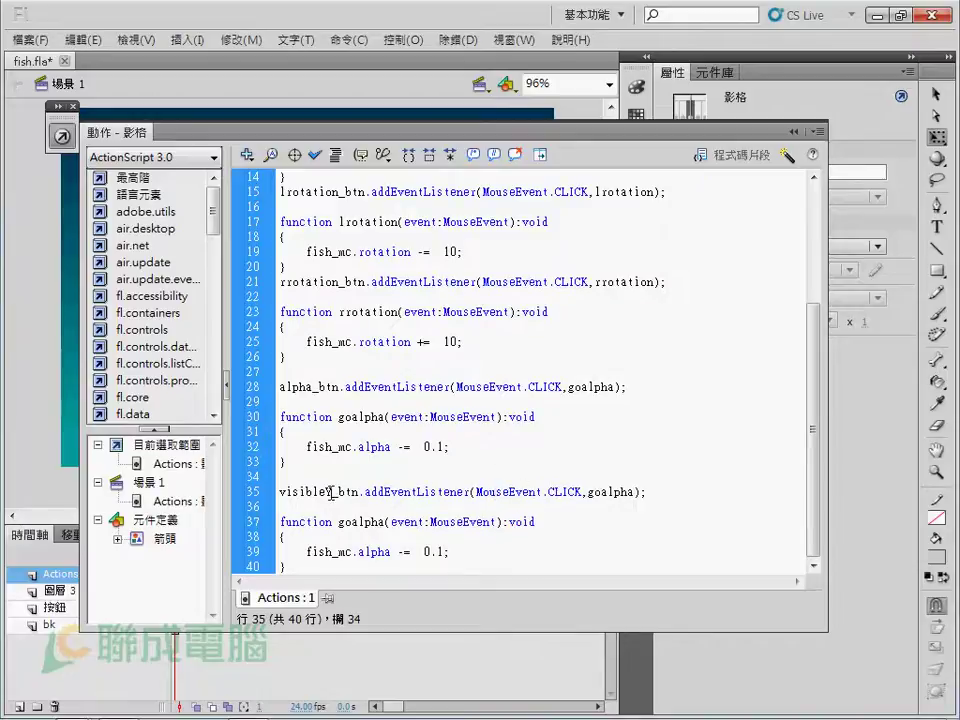
pyautogui.moveTo(331, 491); pyautogui.dragTo(280, 491)
pyautogui.click(537, 497)
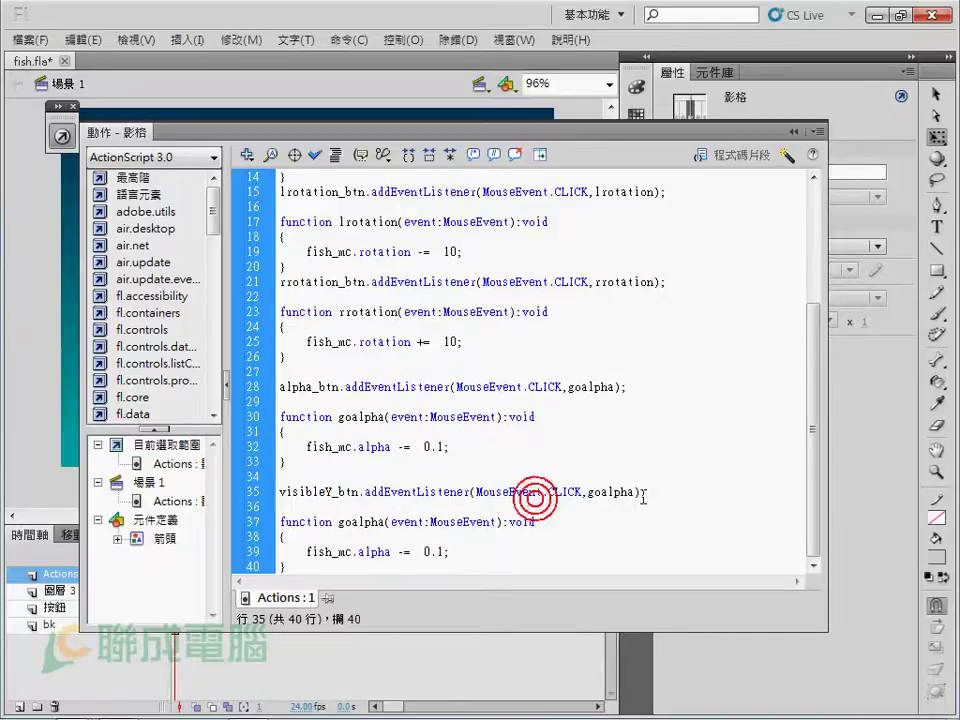
pyautogui.moveTo(634, 492); pyautogui.dragTo(590, 493)
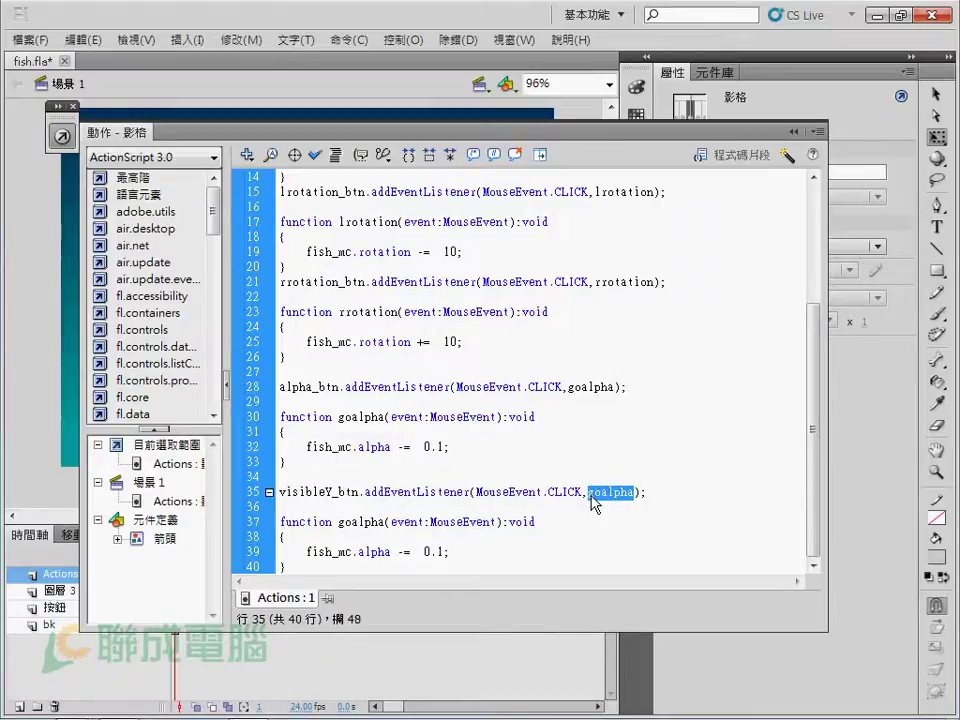
pyautogui.hotkey('ctrl', 'v')
pyautogui.moveTo(357, 522); pyautogui.dragTo(383, 521)
pyautogui.doubleClick(360, 521)
pyautogui.hotkey('ctrl', 'v')
# Change the function body to fish_mc.visible = true.
pyautogui.click(381, 552)
pyautogui.doubleClick(392, 552)
pyautogui.hotkey('ctrl', 'v')
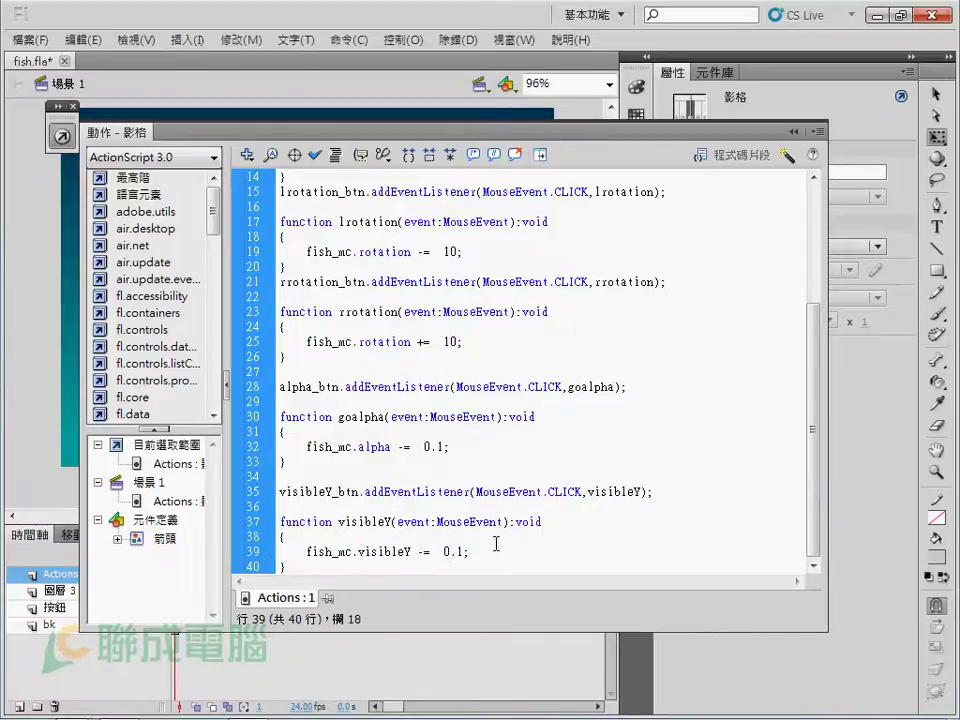
pyautogui.press('BackSpace')
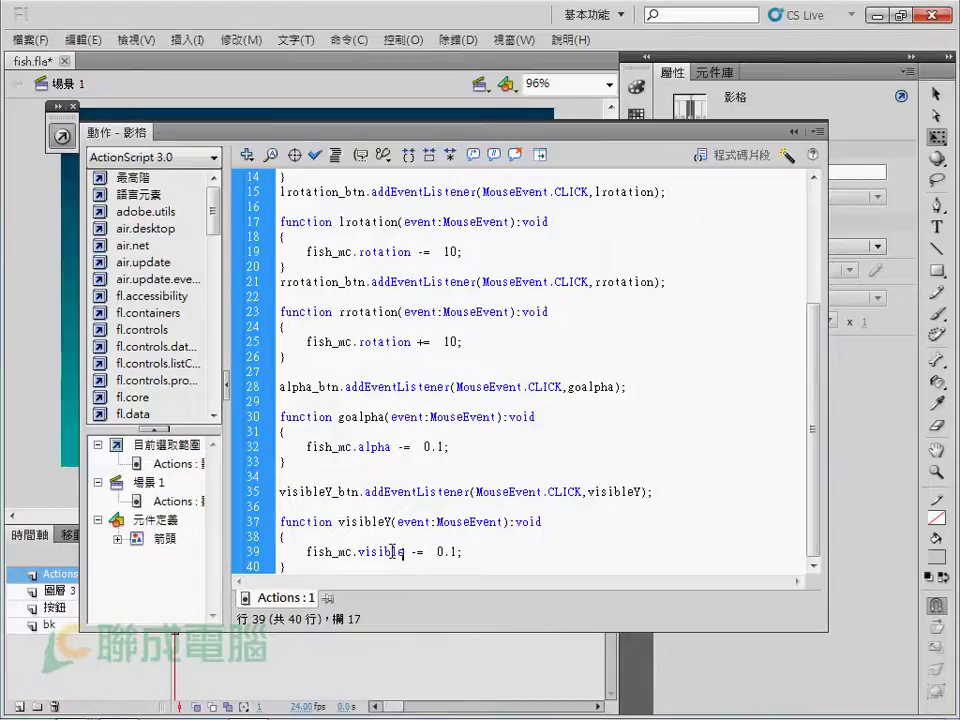
pyautogui.click(418, 552)
pyautogui.press('BackSpace')
pyautogui.click(449, 552)
pyautogui.moveTo(450, 552); pyautogui.dragTo(418, 552)
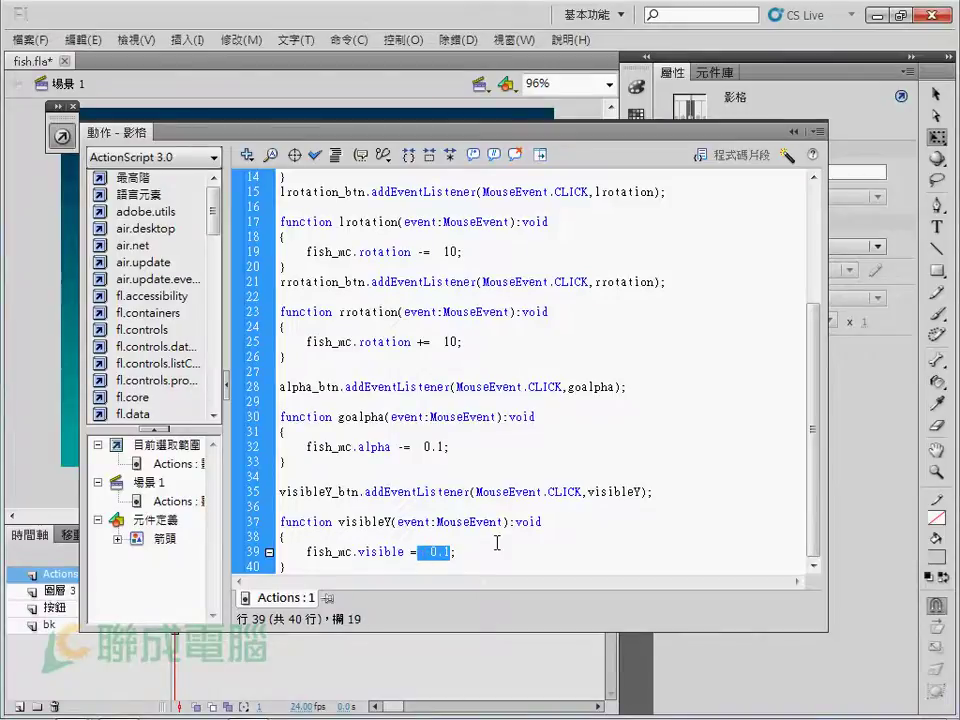
pyautogui.press('BackSpace')
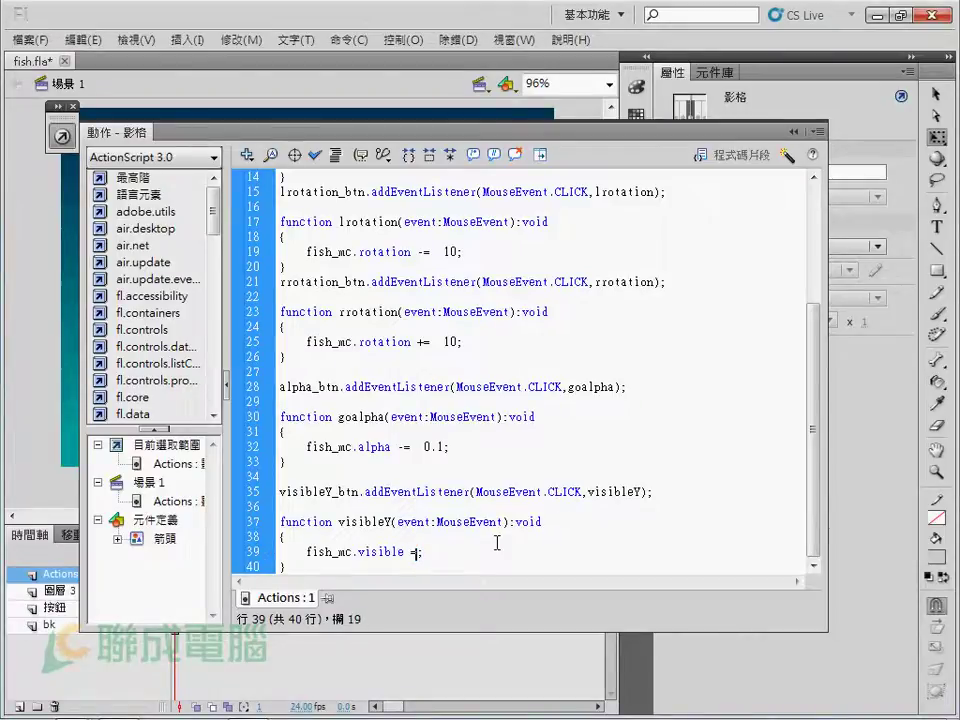
pyautogui.write('fa')
pyautogui.press('BackSpace')
pyautogui.write('rue')
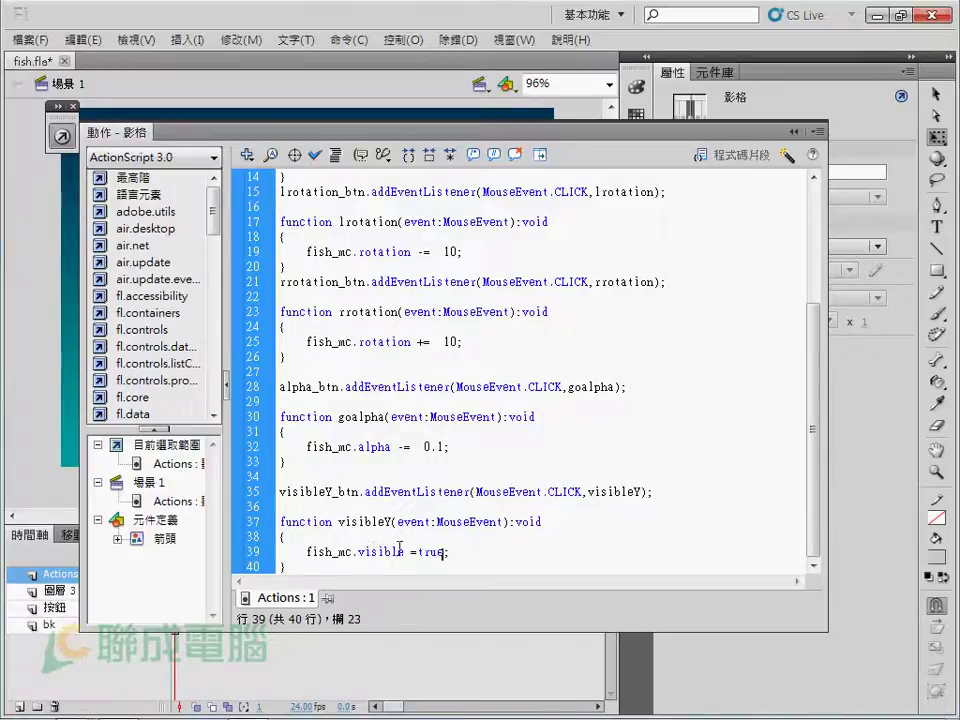
# Paste a duplicate of the visibleY listener and function block below it.
pyautogui.click(365, 561)
pyautogui.moveTo(280, 494); pyautogui.dragTo(305, 567)
pyautogui.click(311, 569)
pyautogui.press('Return')
pyautogui.hotkey('ctrl', 'v')
# Rename the duplicate's button to visibleN_btn on line 41.
pyautogui.click(321, 521)
pyautogui.moveTo(333, 492); pyautogui.dragTo(326, 492)
pyautogui.write('N')
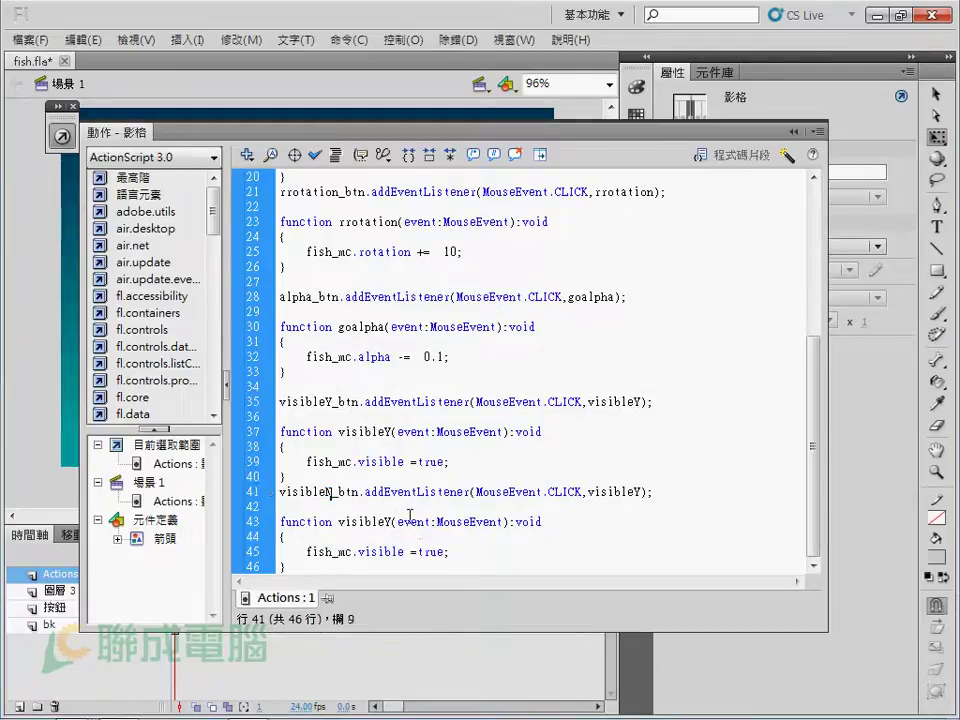
pyautogui.doubleClick(332, 492)
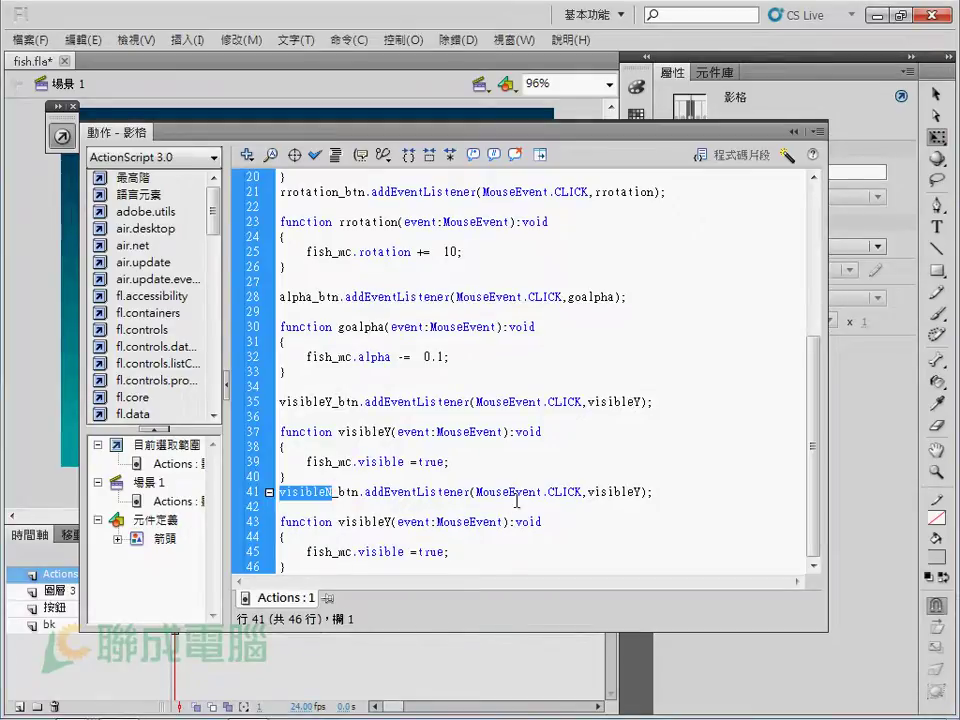
# Select visibleY in the line 41 listener and open Find and Replace with it.
pyautogui.click(652, 495)
pyautogui.moveTo(641, 492); pyautogui.dragTo(588, 493)
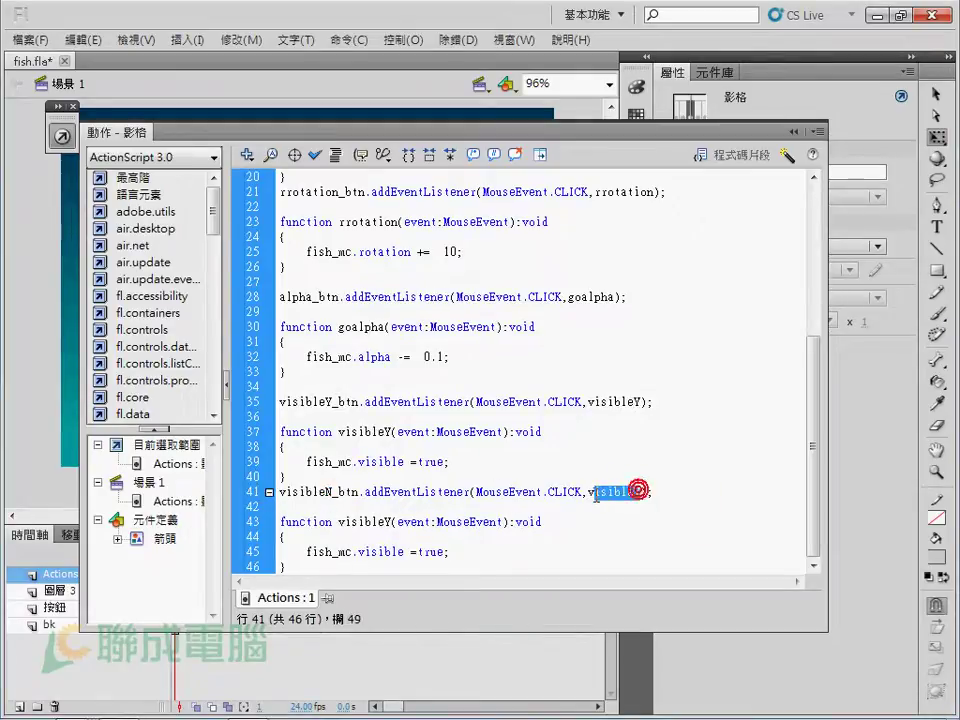
pyautogui.click(509, 492)
pyautogui.moveTo(640, 492); pyautogui.dragTo(590, 494)
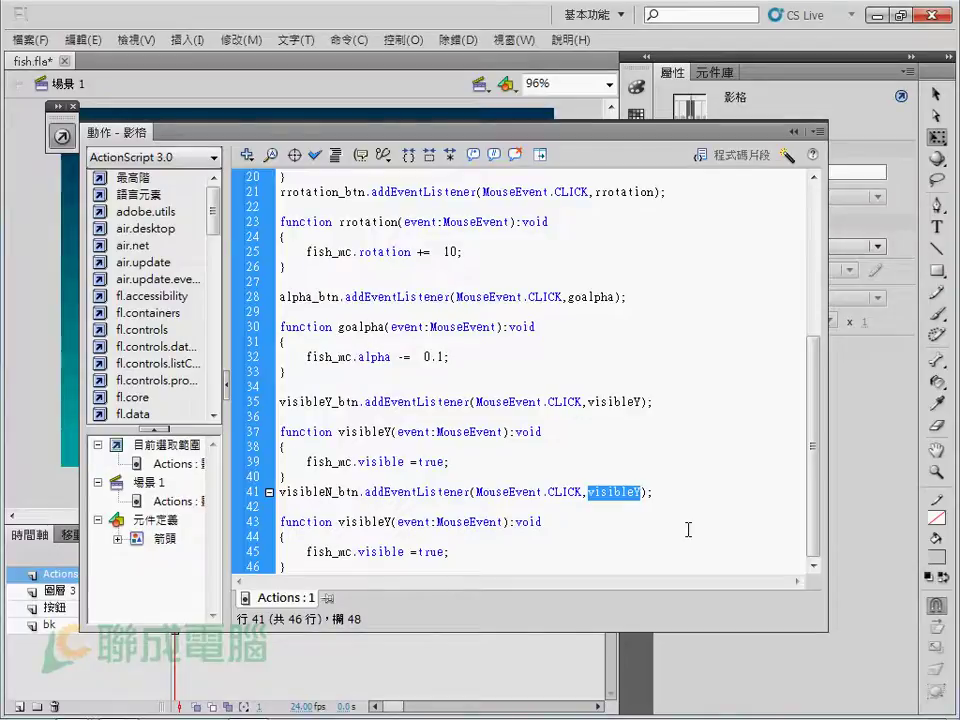
pyautogui.hotkey('ctrl', 'f')
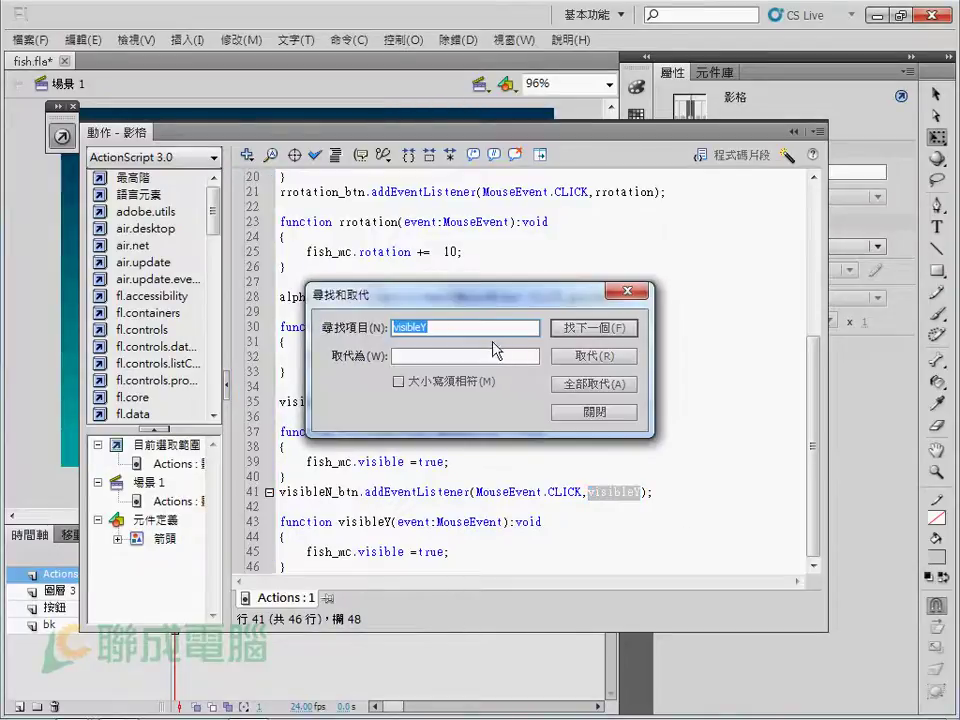
# Enter visibleN as the replacement, find the next visibleY on line 43, and close Find and Replace.
pyautogui.click(458, 356)
pyautogui.write('visibleN')
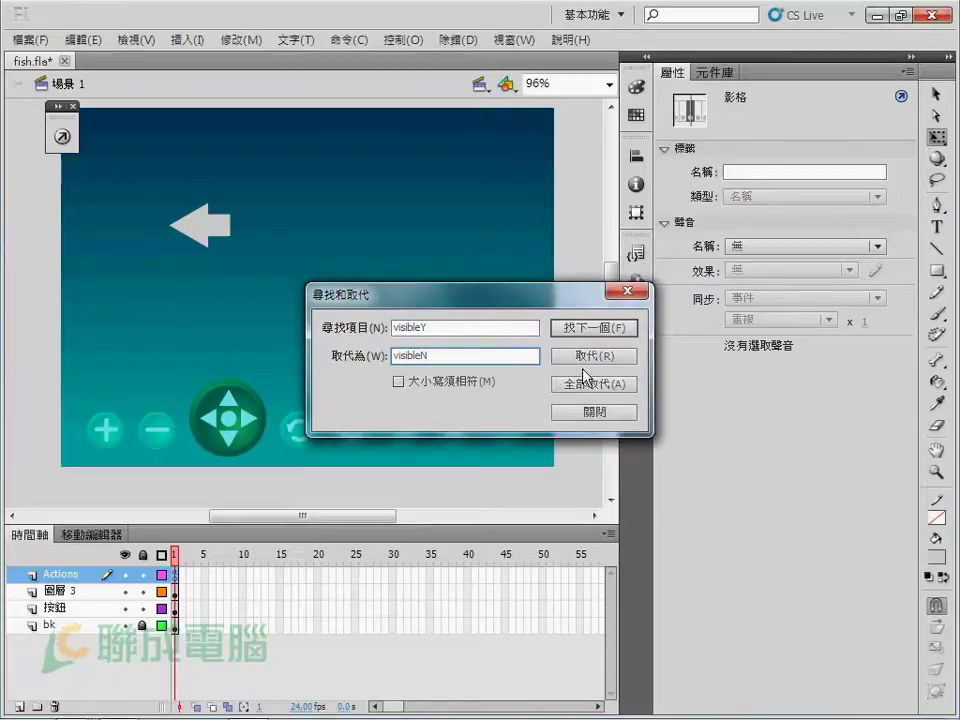
pyautogui.click(583, 328)
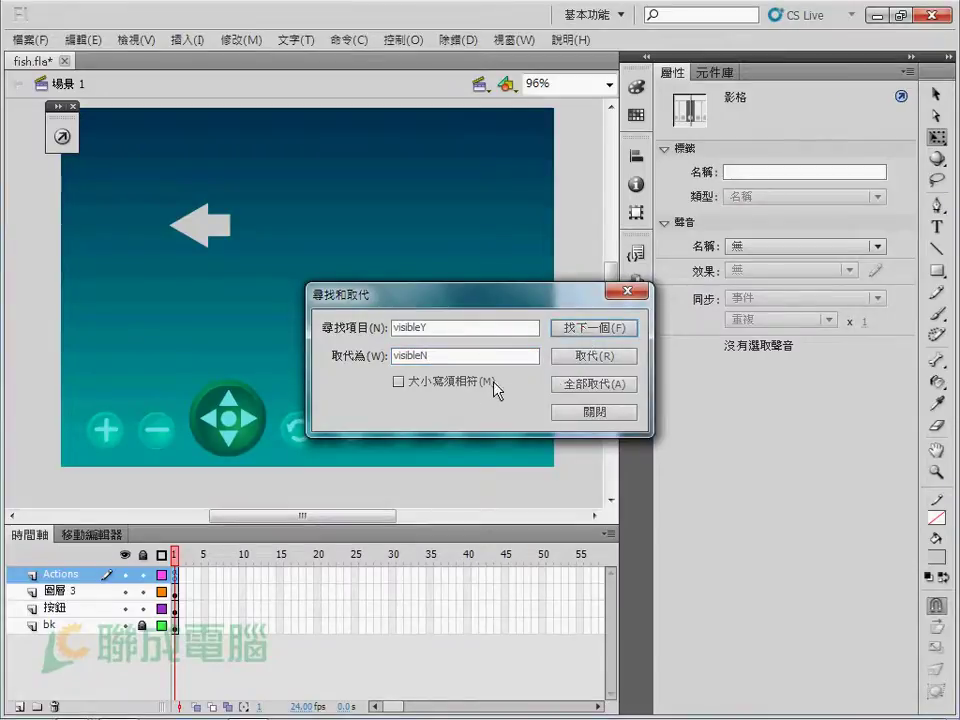
pyautogui.click(576, 416)
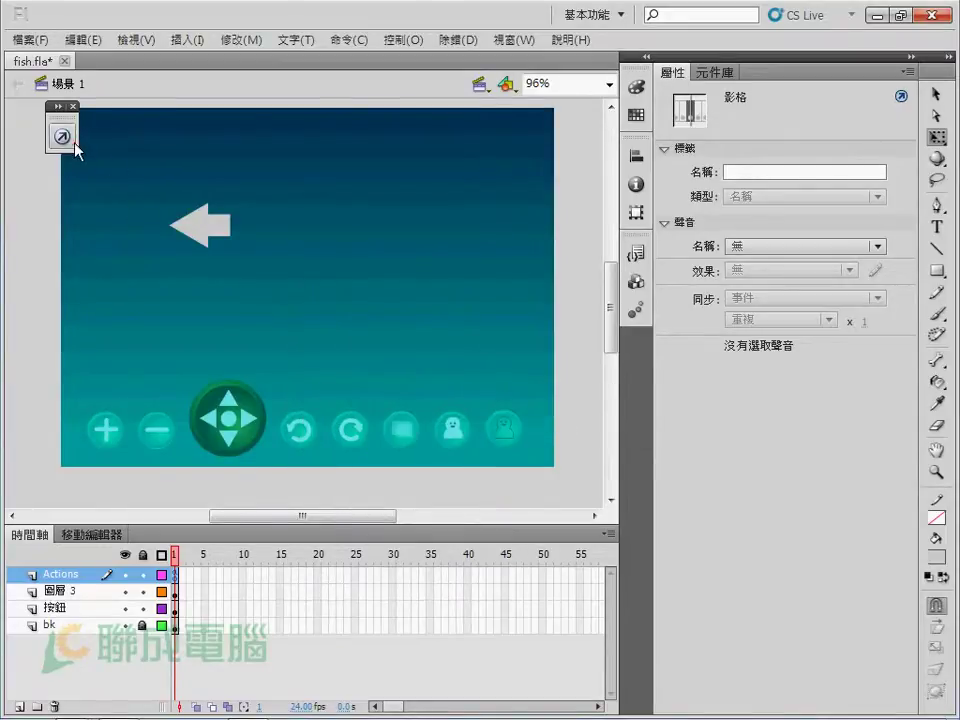
pyautogui.click(66, 138)
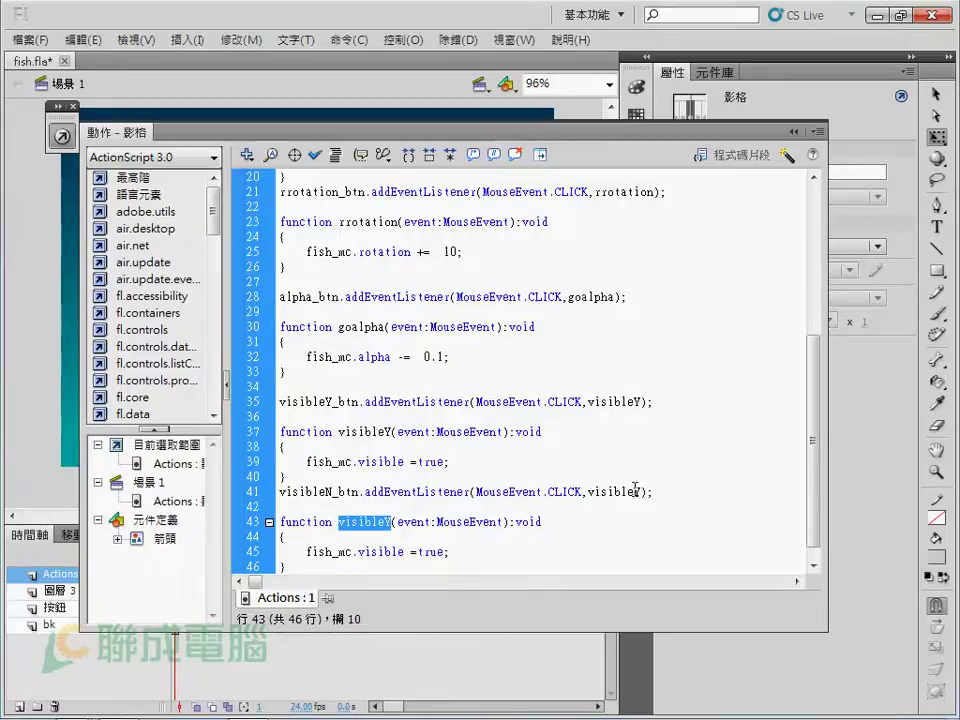
# Rename line 41's handler and line 43's function to visibleN.
pyautogui.moveTo(332, 491); pyautogui.dragTo(280, 491)
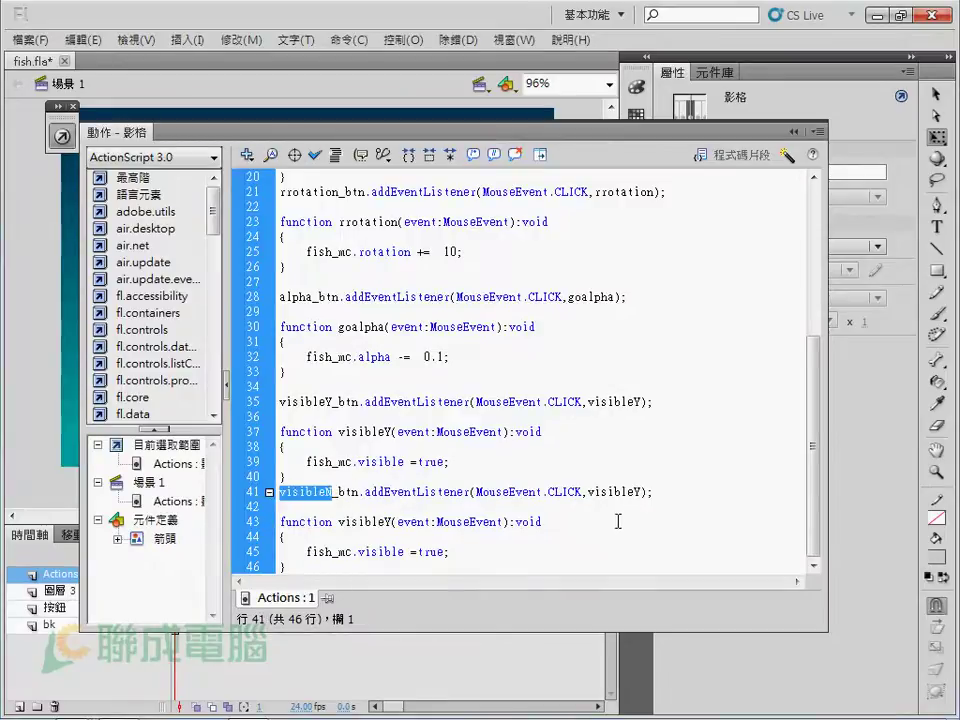
pyautogui.click(656, 492)
pyautogui.click(640, 492)
pyautogui.click(629, 492)
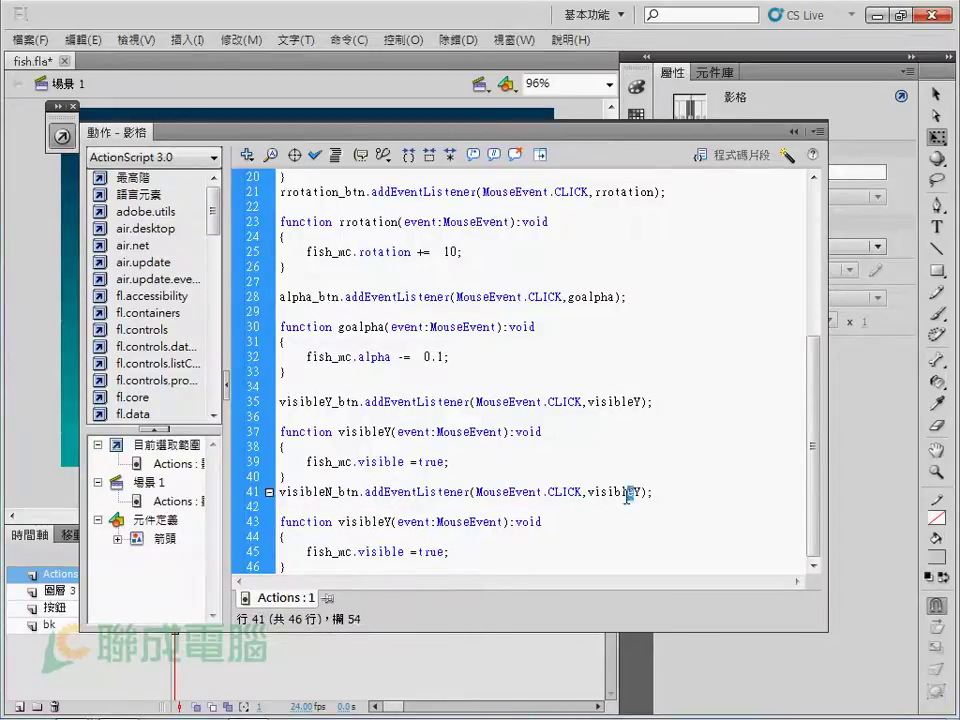
pyautogui.moveTo(641, 492); pyautogui.dragTo(588, 494)
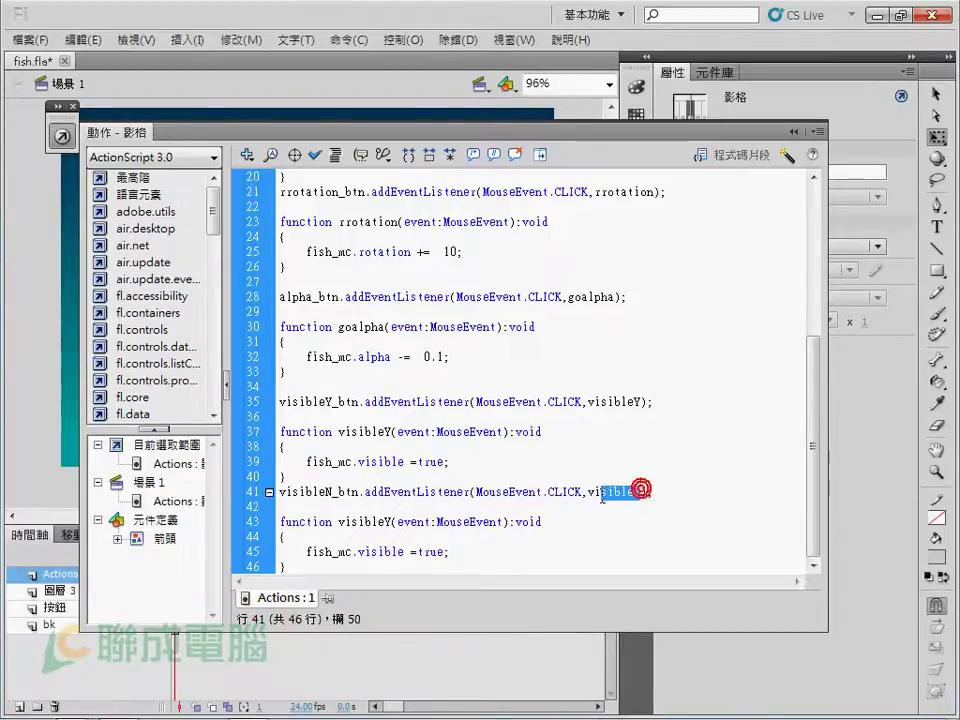
pyautogui.write('visibleN')
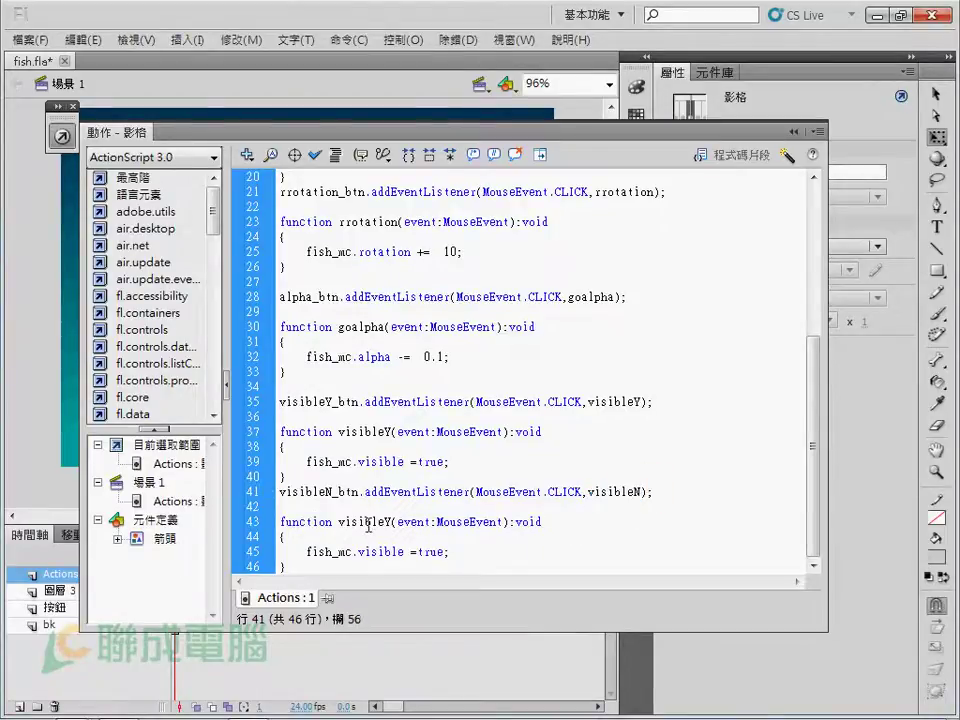
pyautogui.moveTo(339, 522); pyautogui.dragTo(392, 522)
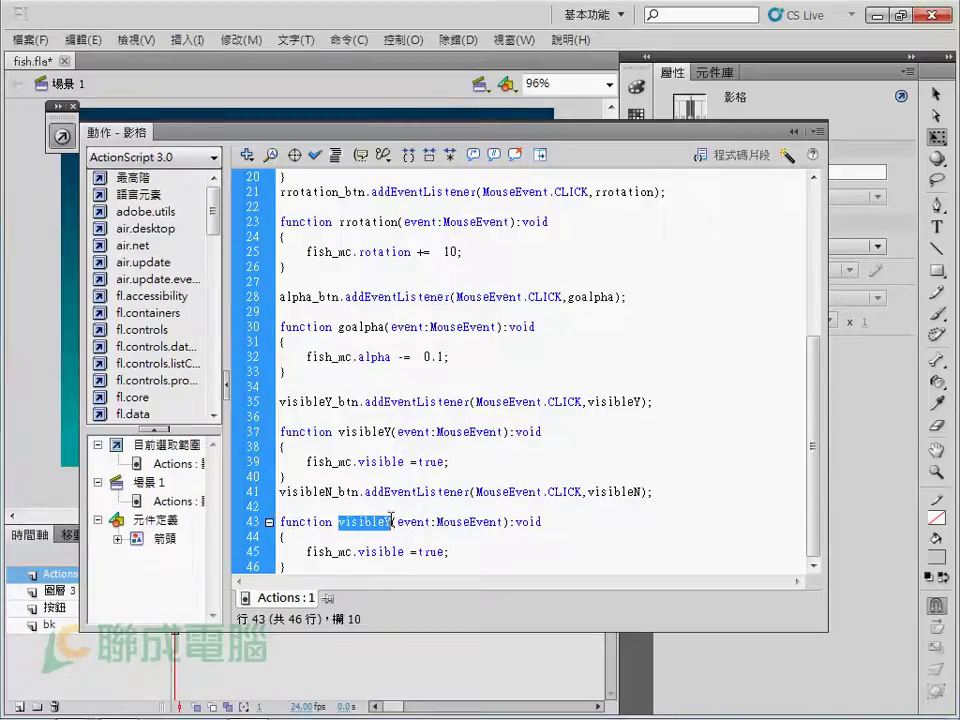
pyautogui.write('visibleN')
pyautogui.click(488, 519)
# Change the value to fish_mc.visible = false, then Auto Format and Check Syntax.
pyautogui.click(422, 551)
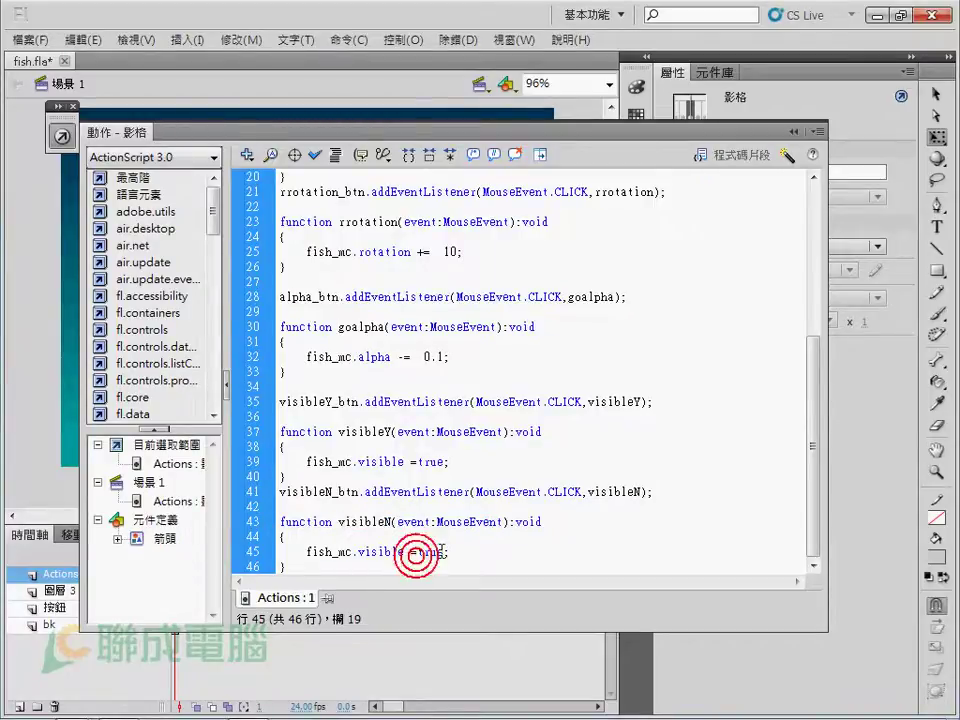
pyautogui.doubleClick(437, 552)
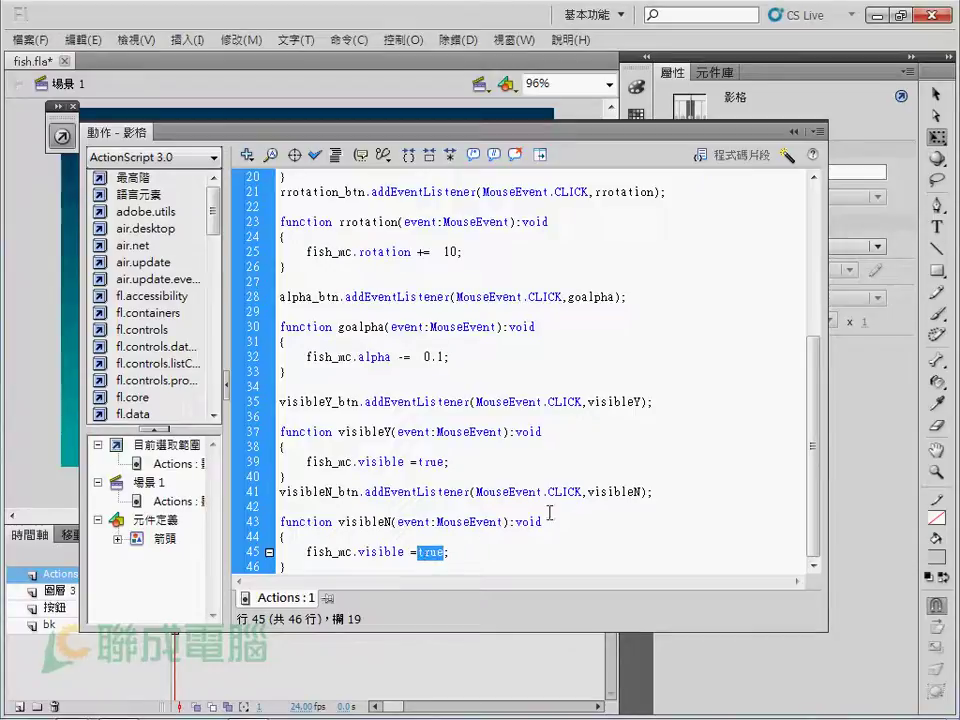
pyautogui.write('f')
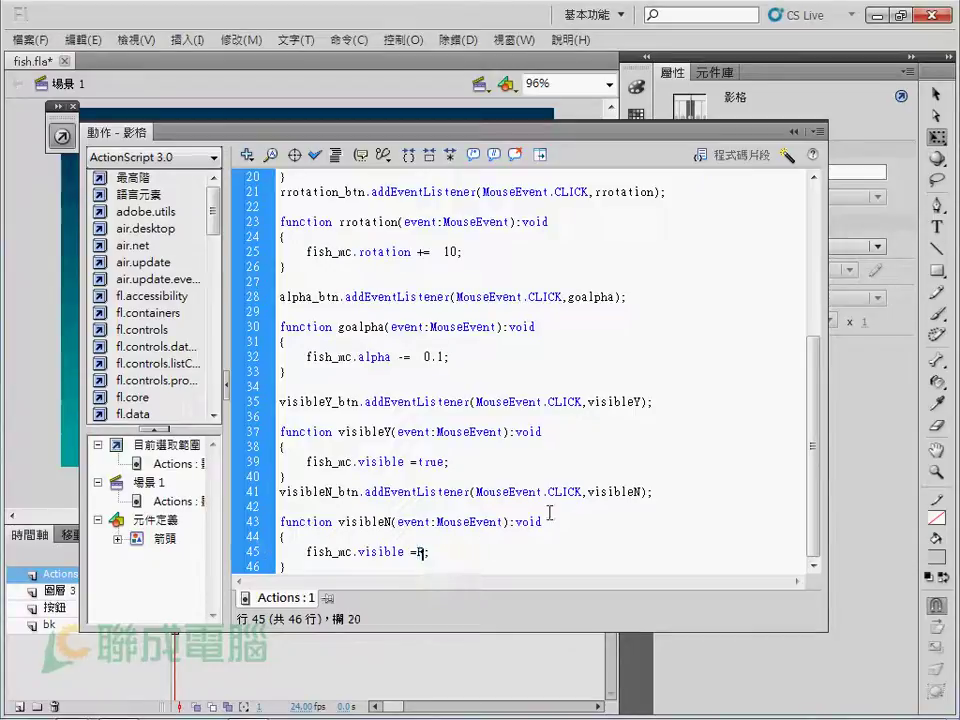
pyautogui.write('alse')
pyautogui.click(445, 505)
pyautogui.click(435, 535)
pyautogui.click(336, 154)
pyautogui.click(315, 154)
# Test the movie, toggling the hide and show buttons repeatedly to confirm the arrow disappears and reappears.
pyautogui.press('F9')
pyautogui.hotkey('ctrl', 'Return')
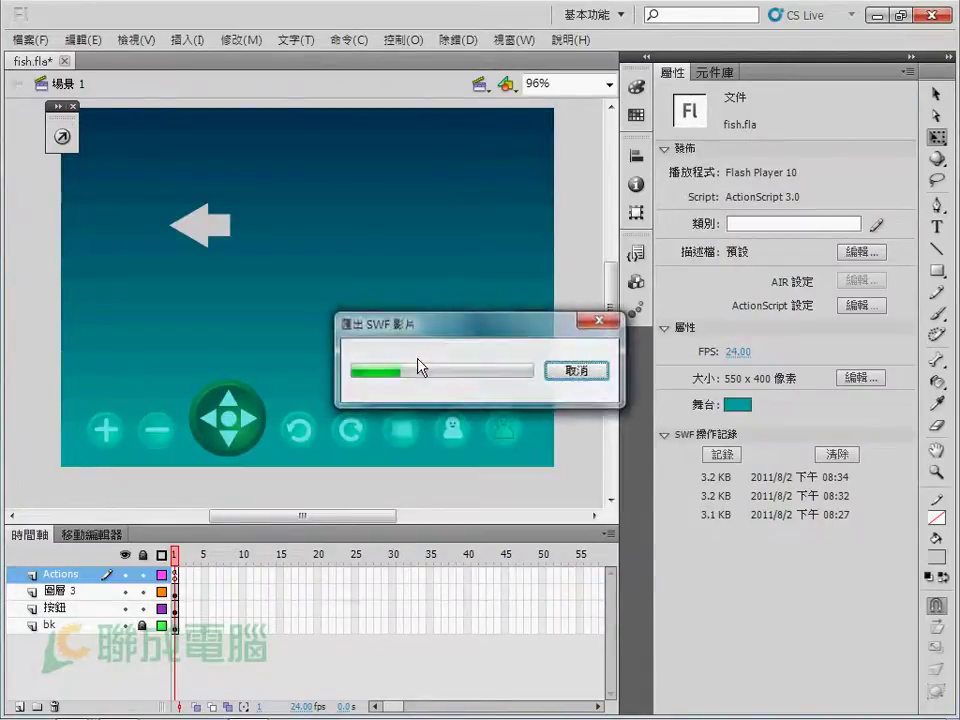
pyautogui.click(805, 555)
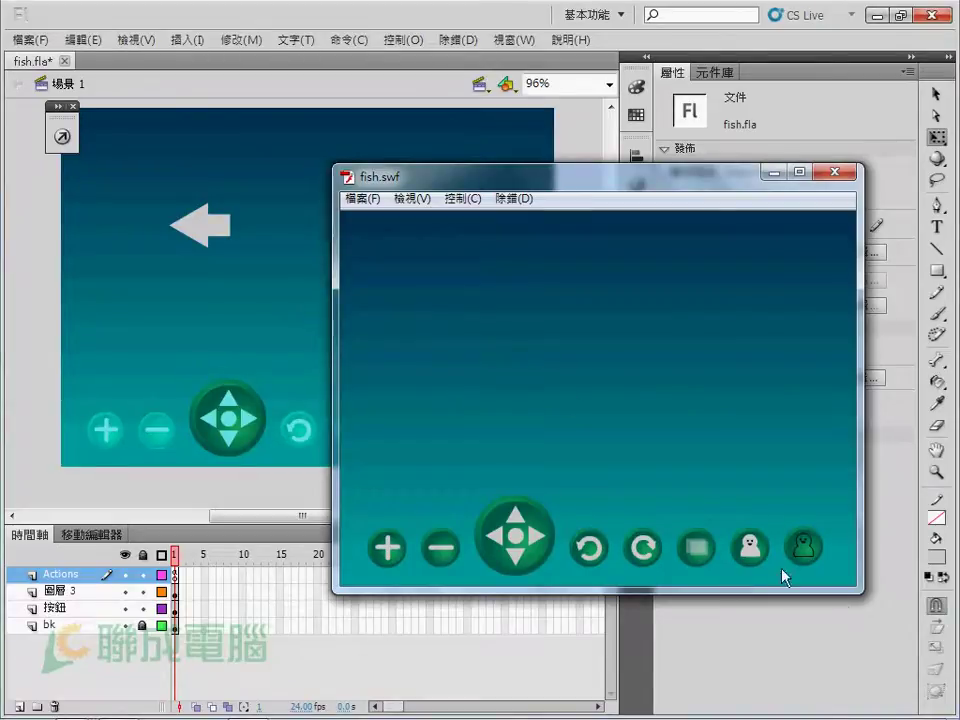
pyautogui.click(749, 548)
pyautogui.click(803, 550)
pyautogui.click(751, 547)
pyautogui.click(799, 552)
pyautogui.click(749, 548)
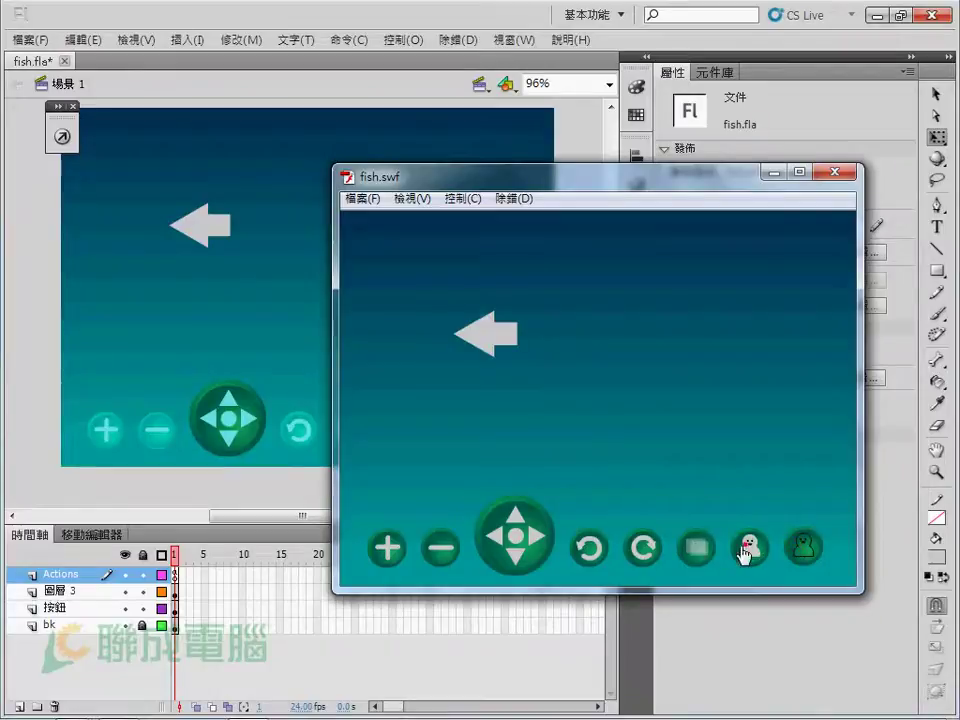
pyautogui.click(641, 548)
pyautogui.click(703, 550)
pyautogui.click(799, 552)
pyautogui.click(750, 548)
pyautogui.hotkey('ctrl', 'w')
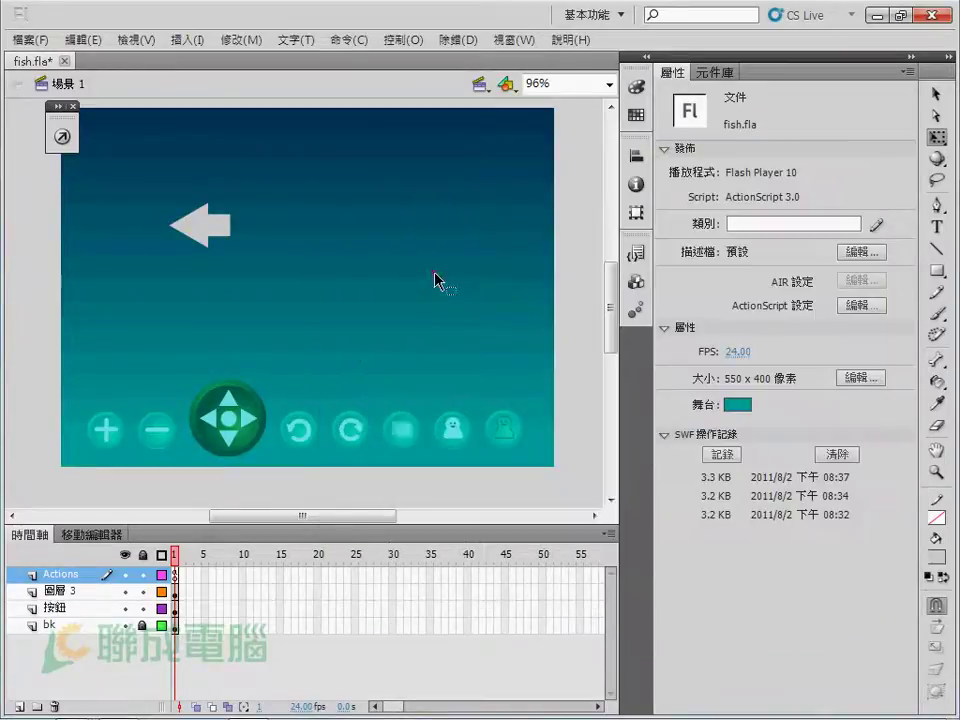
# Zoom into the direction pad, confirm the up arrow is named up_btn, and open frame 1's script.
pyautogui.moveTo(214, 261); pyautogui.dragTo(368, 426)
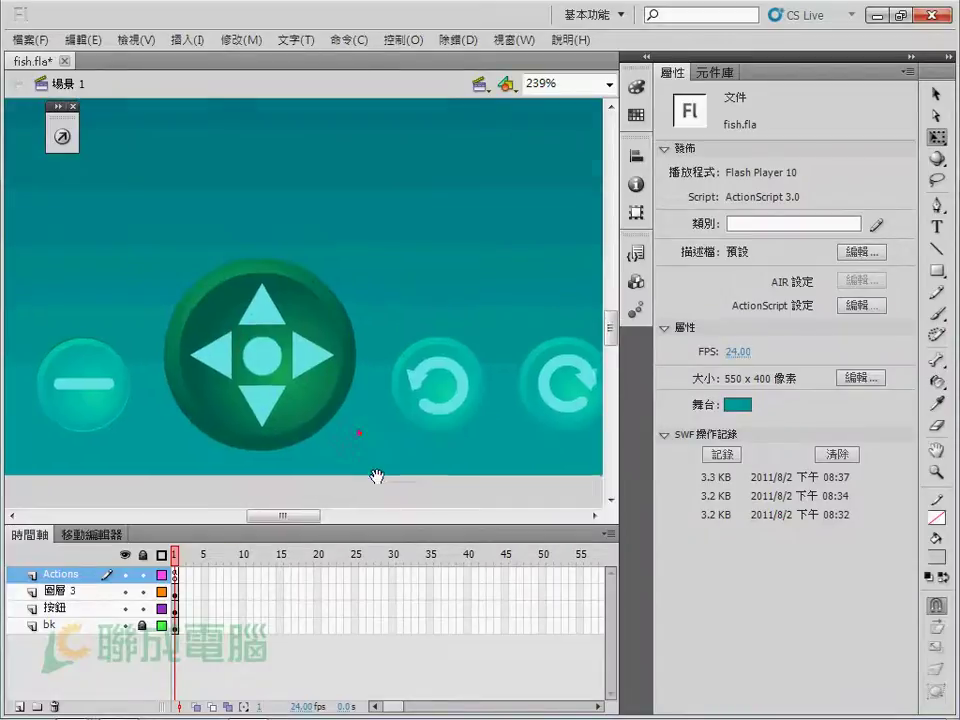
pyautogui.click(312, 352)
pyautogui.click(262, 300)
pyautogui.click(226, 366)
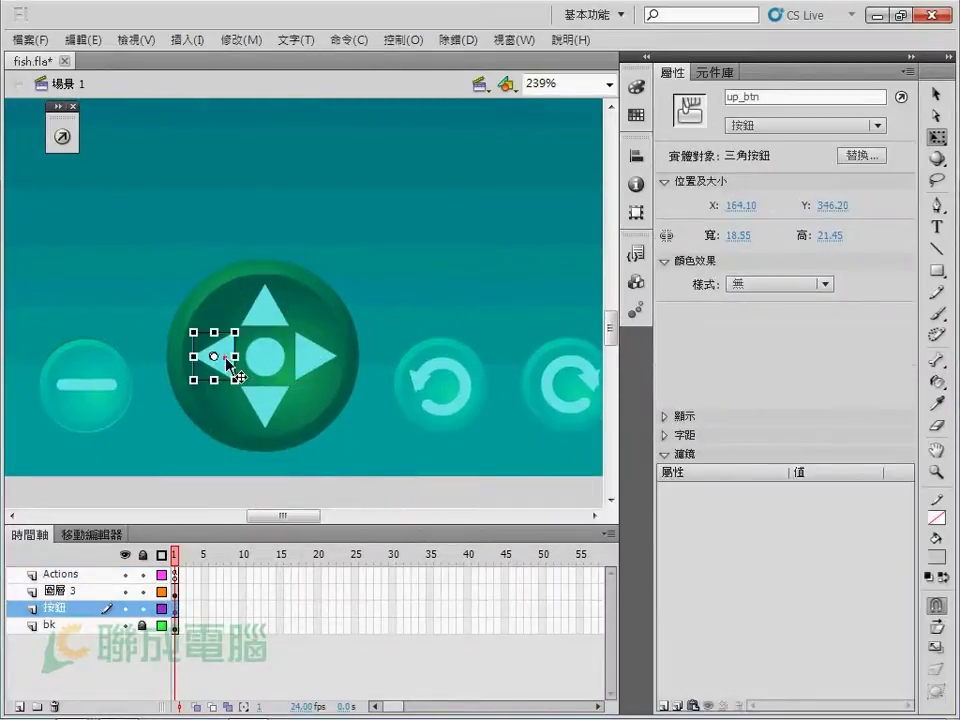
pyautogui.click(275, 312)
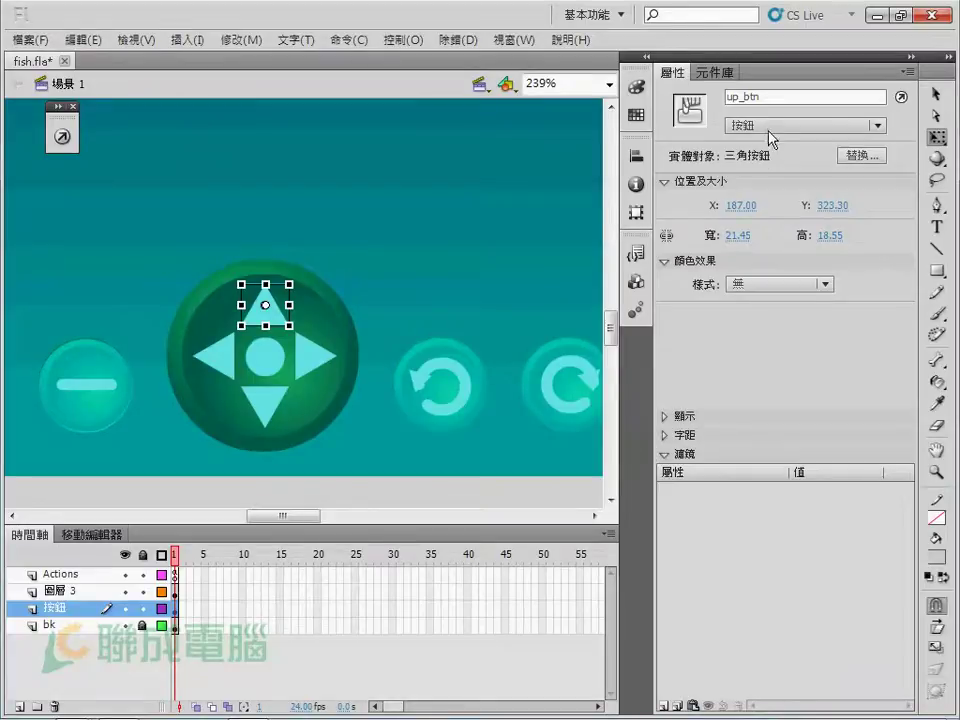
pyautogui.doubleClick(757, 96)
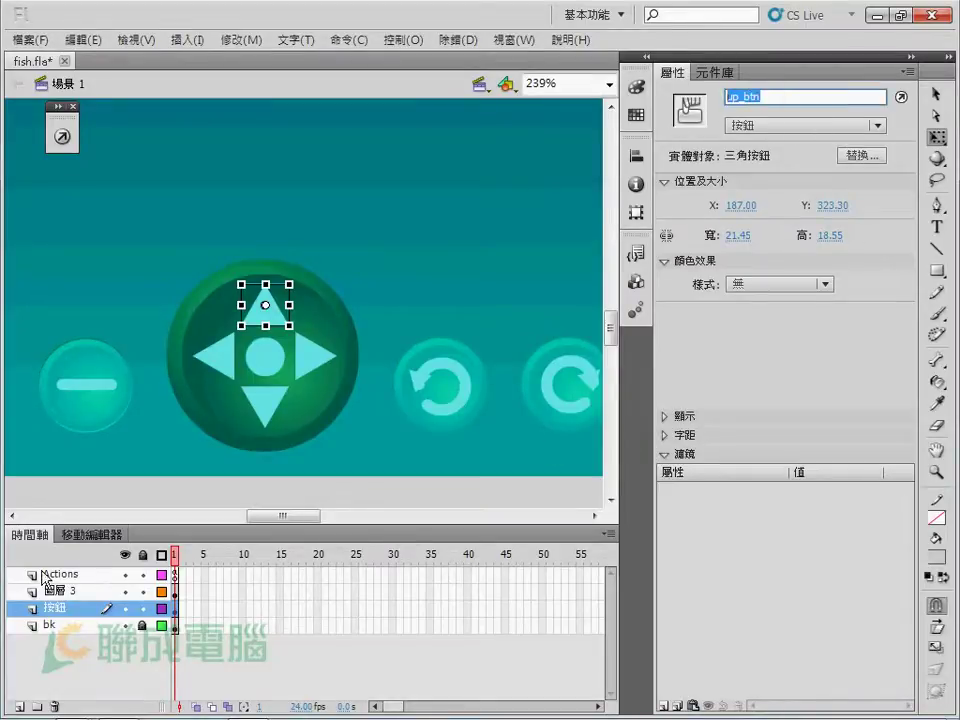
pyautogui.click(175, 574)
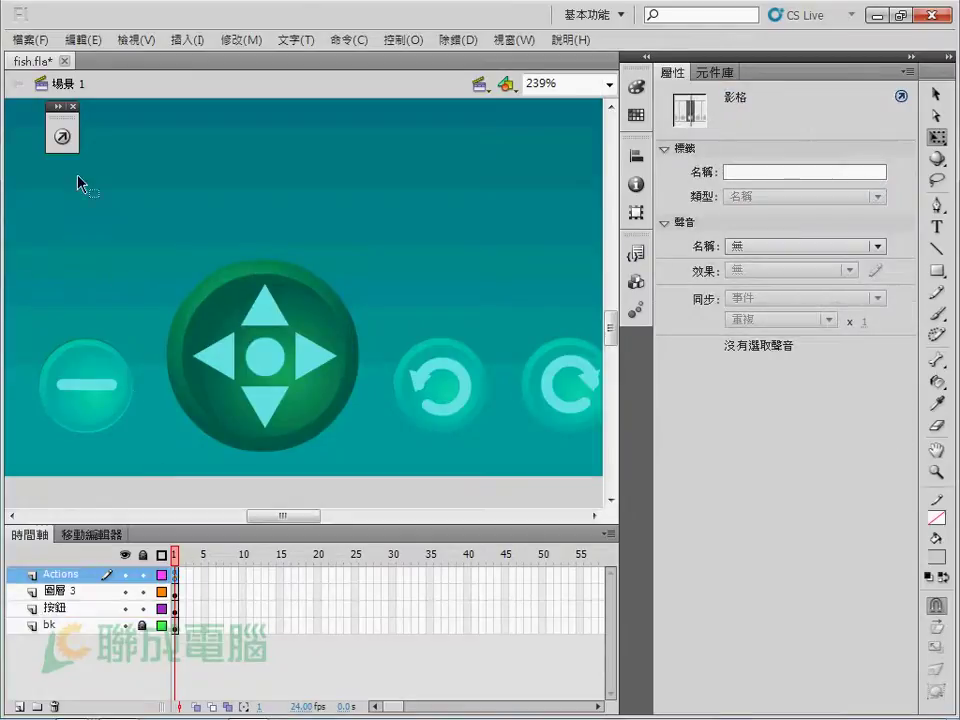
pyautogui.click(62, 136)
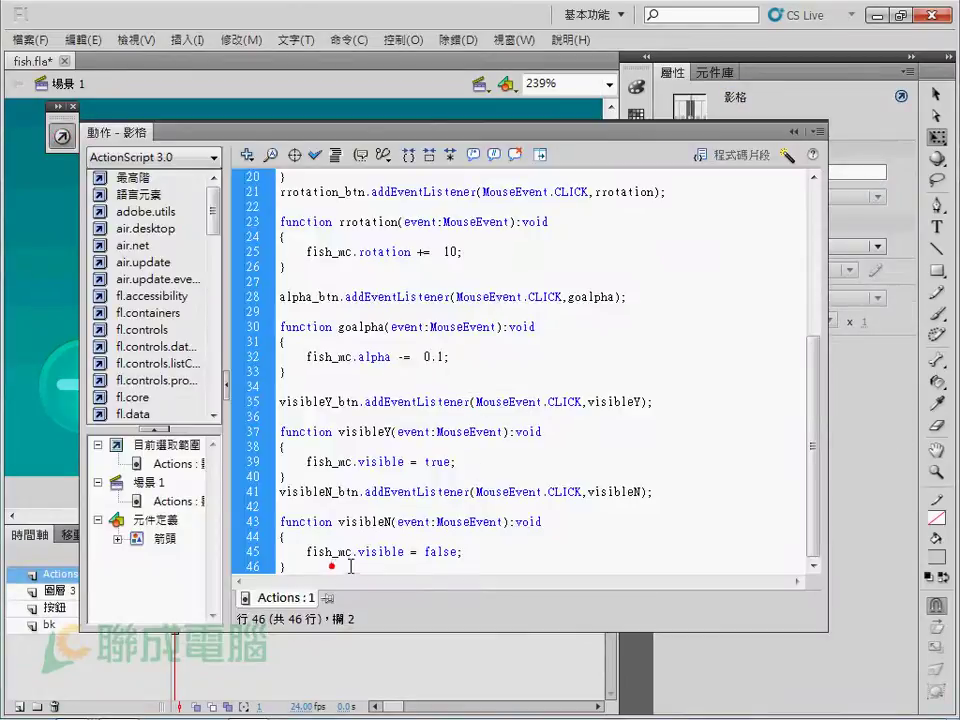
# Add up_btn on a new line and paste a copy of the visibleN listener and function after it.
pyautogui.press('Return')
pyautogui.write('up_btn')
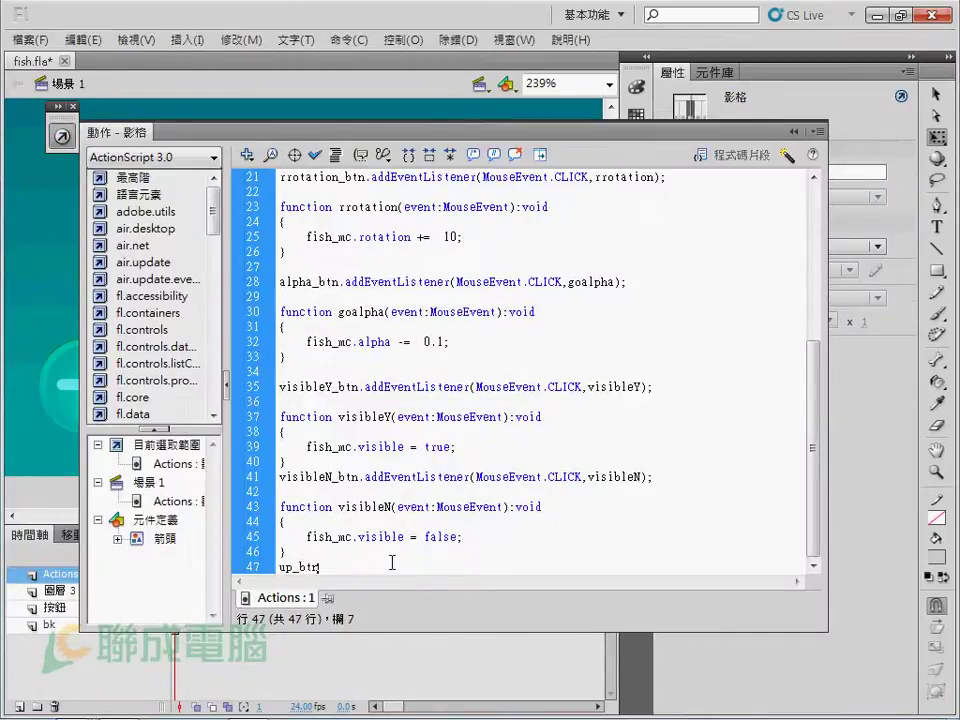
pyautogui.moveTo(358, 477)
pyautogui.mouseDown()
pyautogui.moveTo(477, 539)
pyautogui.moveTo(406, 565)
pyautogui.mouseUp()
pyautogui.hotkey('ctrl', 'c')
pyautogui.click(388, 567)
pyautogui.moveTo(358, 477); pyautogui.dragTo(387, 552)
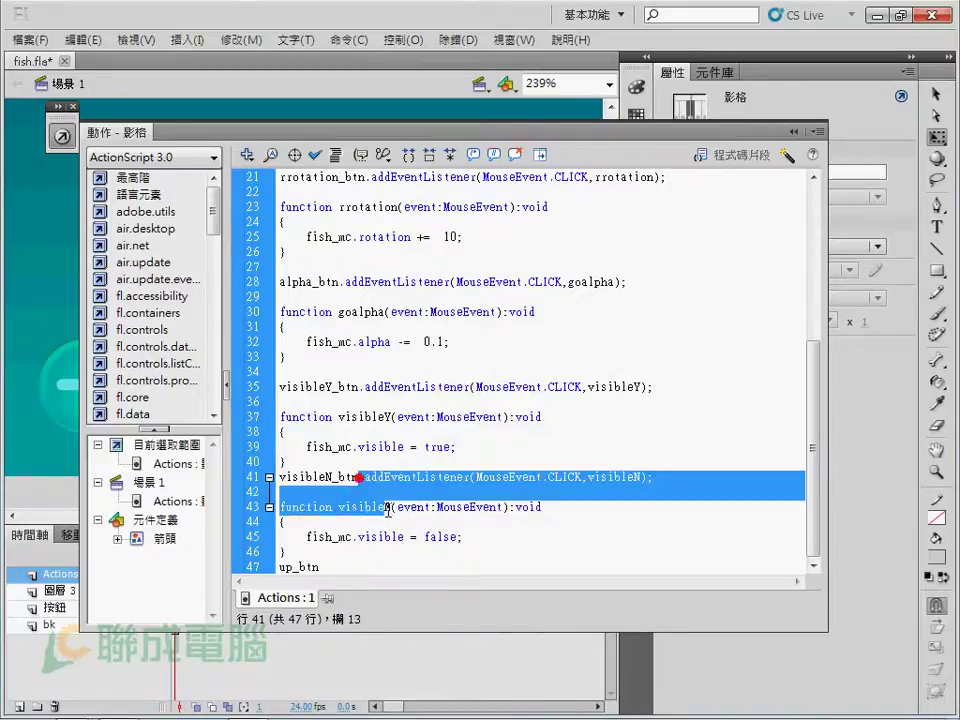
pyautogui.click(355, 567)
pyautogui.hotkey('ctrl', 'v')
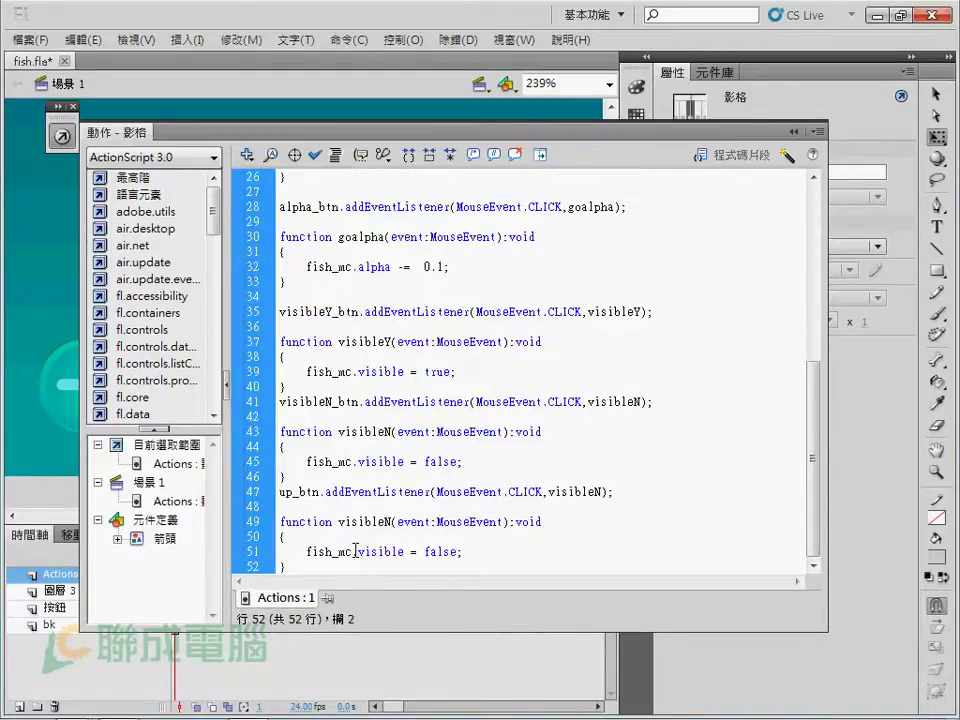
# Rename the pasted handler and function to up.
pyautogui.click(286, 493)
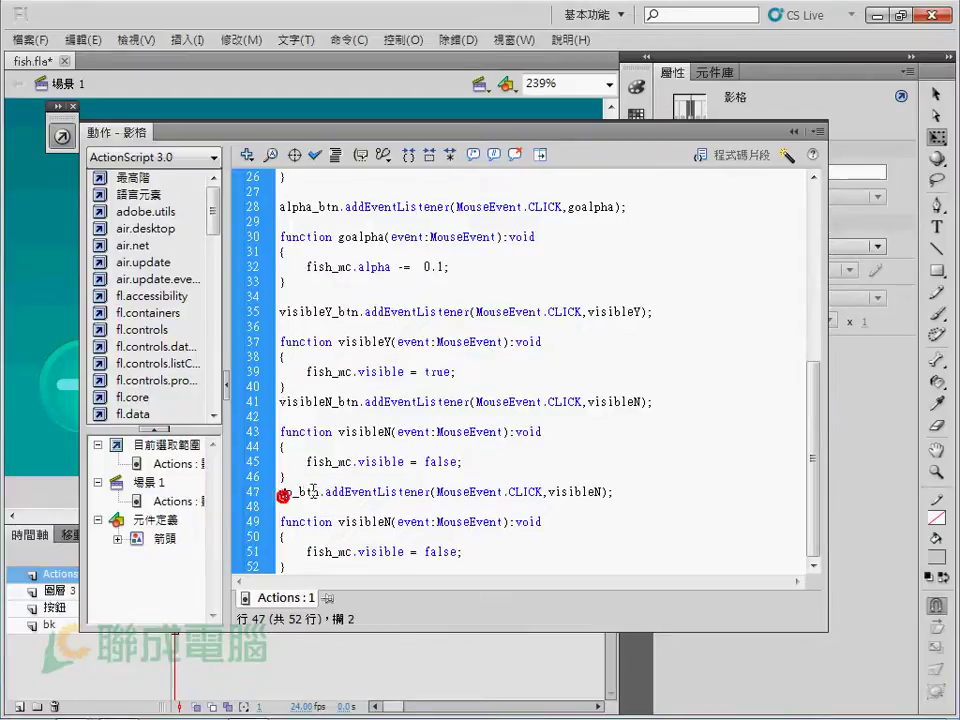
pyautogui.doubleClick(601, 491)
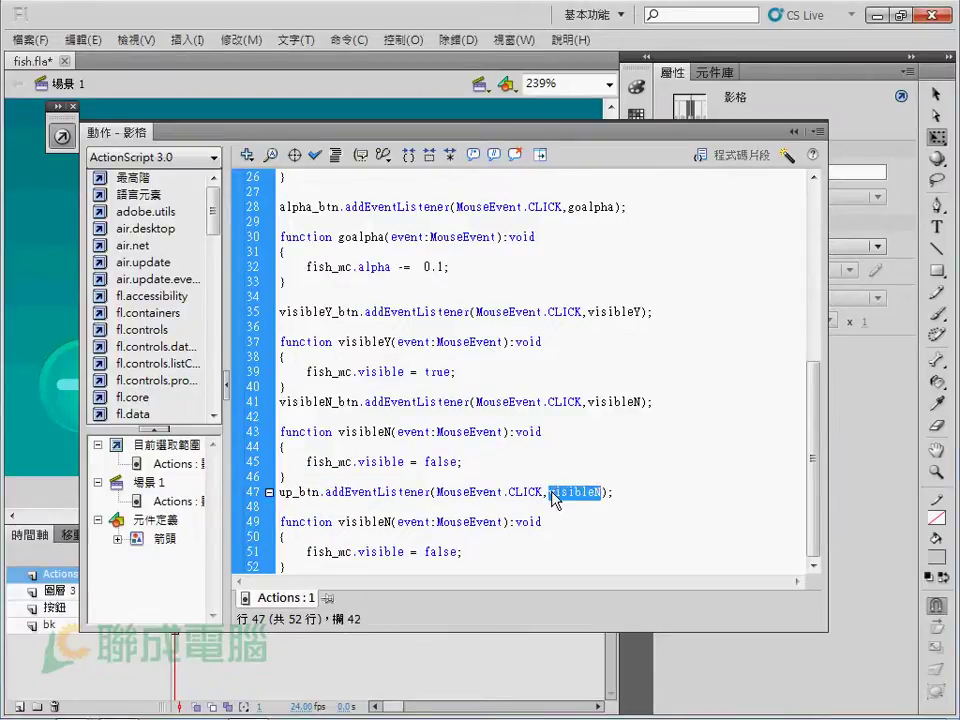
pyautogui.write('up')
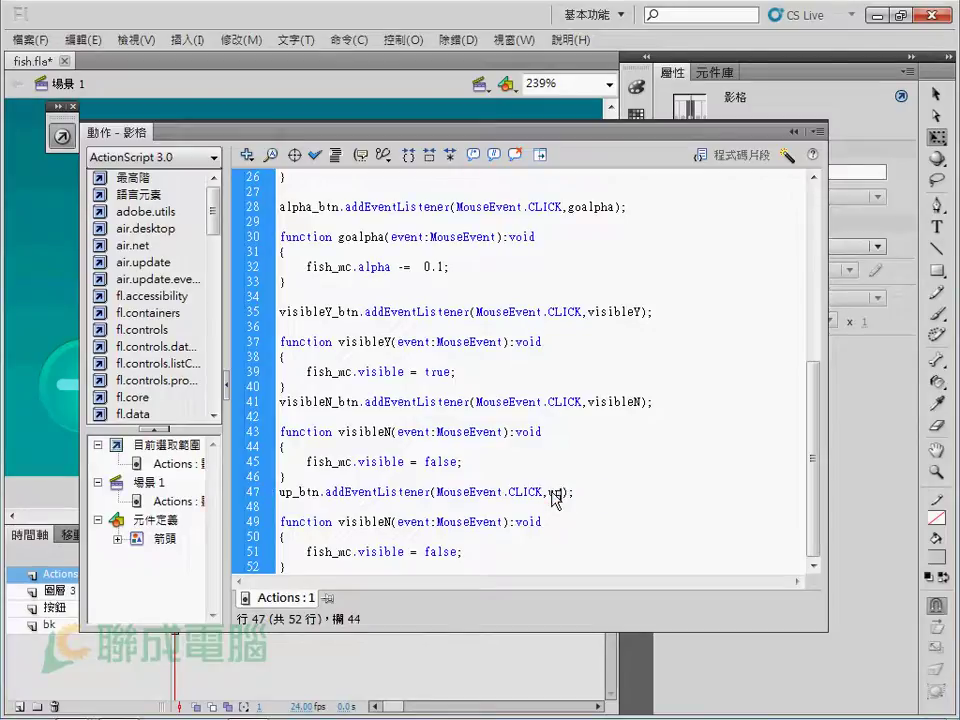
pyautogui.doubleClick(390, 521)
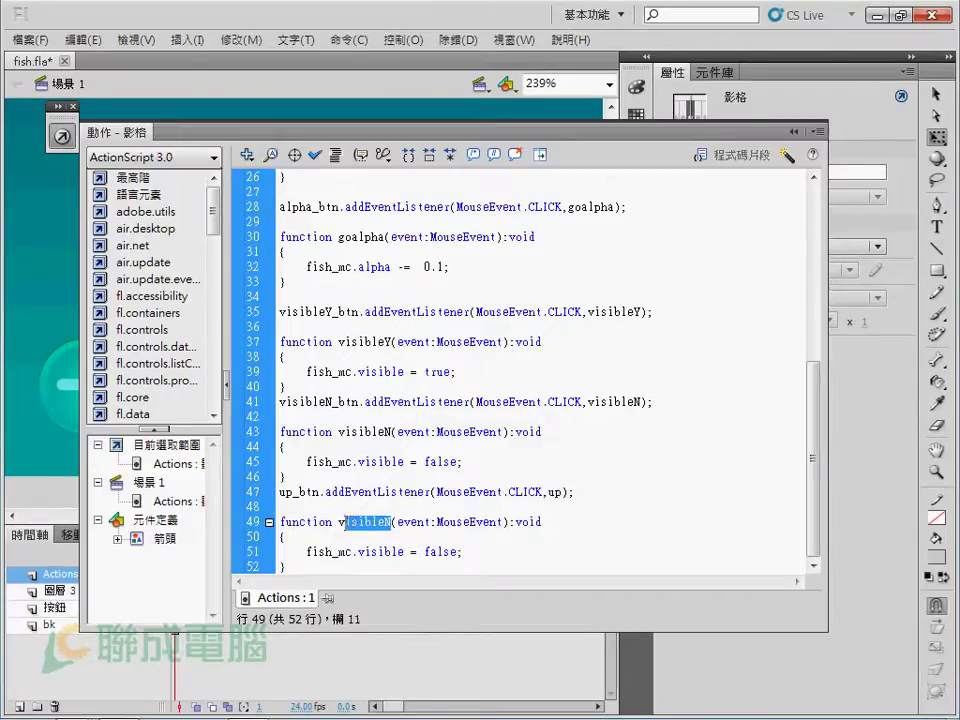
pyautogui.write('up')
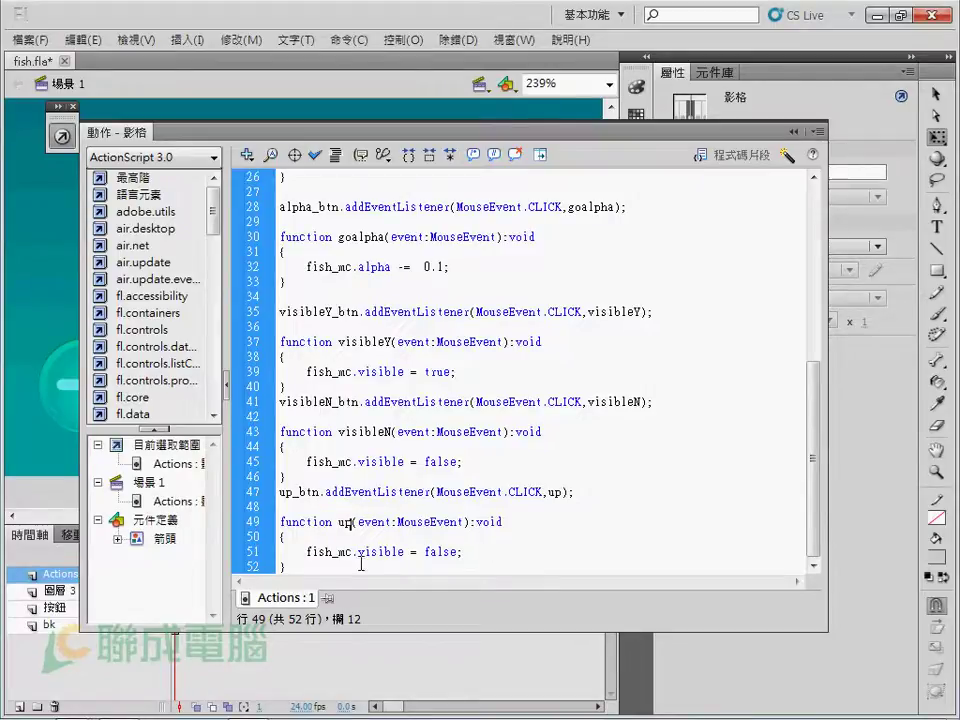
# Change the function body to fish_mc.y -= 10 and close the Actions panel.
pyautogui.doubleClick(358, 551)
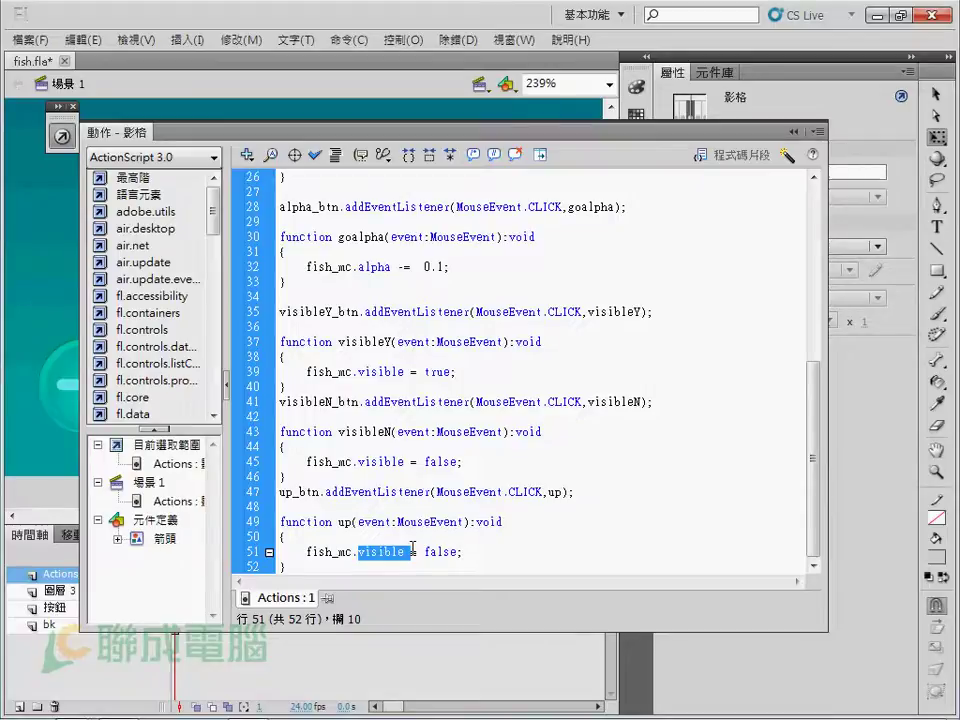
pyautogui.write('y')
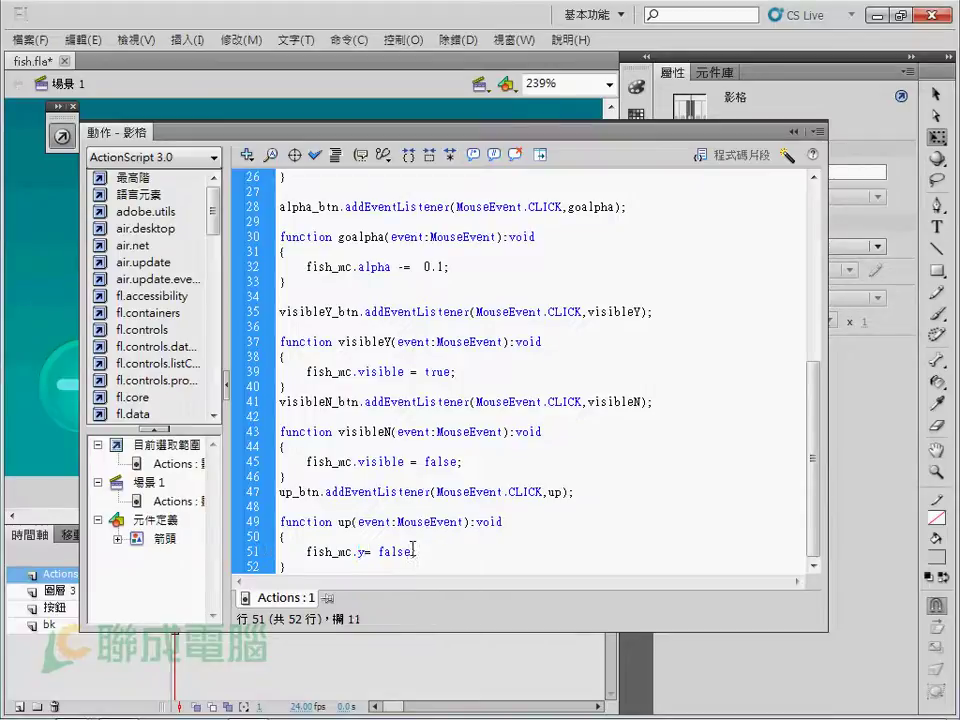
pyautogui.moveTo(413, 548); pyautogui.dragTo(280, 491)
pyautogui.click(366, 559)
pyautogui.press('Right')
pyautogui.press('BackSpace')
pyautogui.press('BackSpace')
pyautogui.press('BackSpace')
pyautogui.click(290, 500)
pyautogui.press('F9')
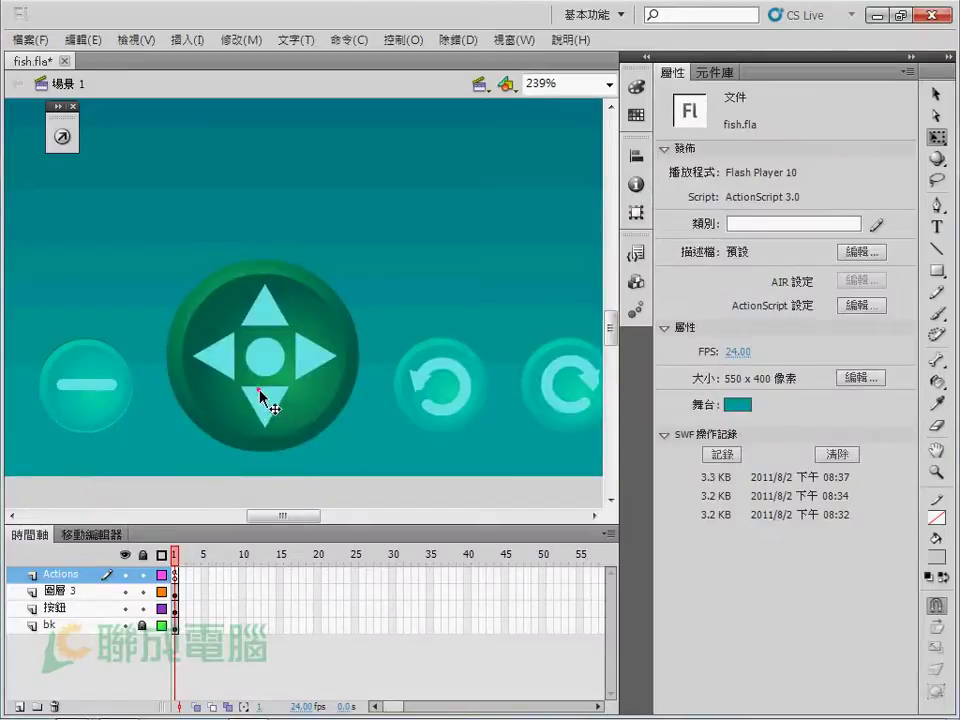
# Check the down arrow's instance name and add down_btn at the end of frame 1's script.
pyautogui.click(262, 398)
pyautogui.click(797, 97)
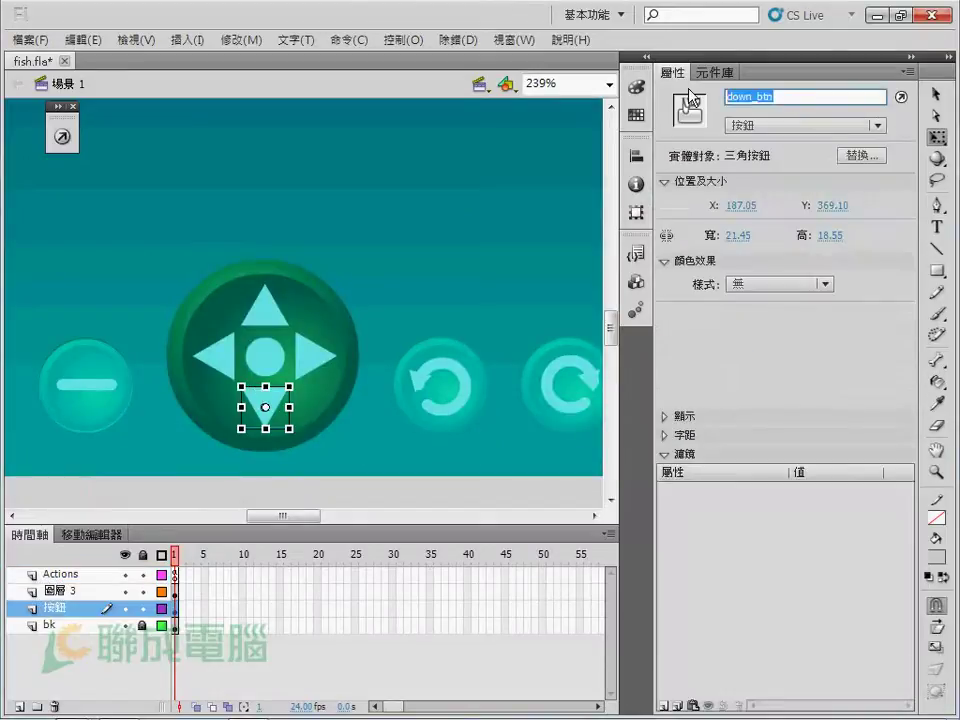
pyautogui.click(58, 138)
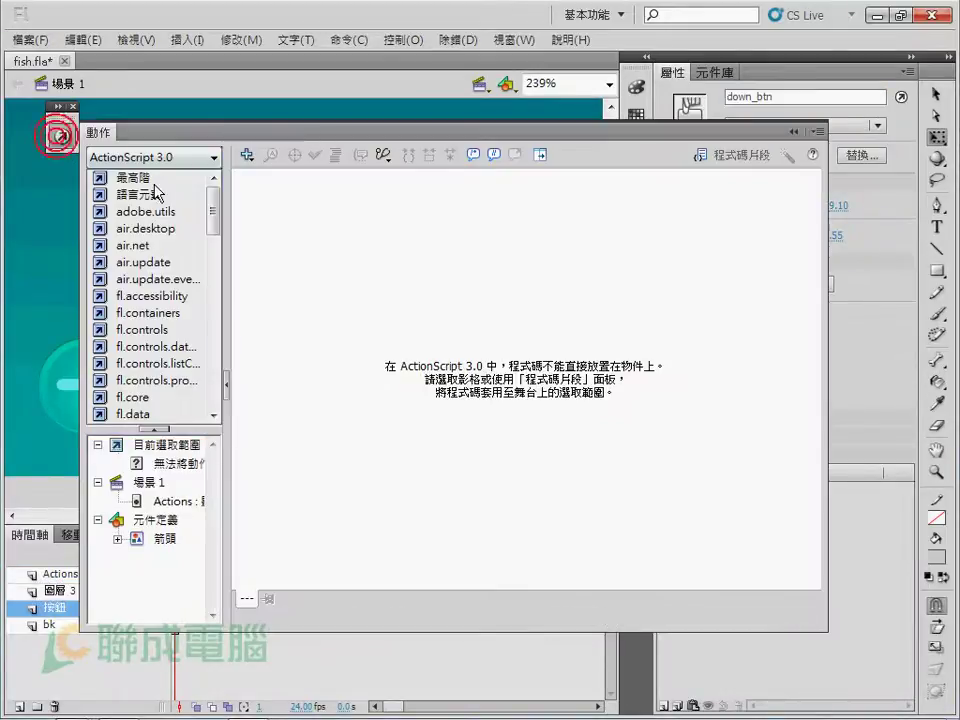
pyautogui.click(70, 575)
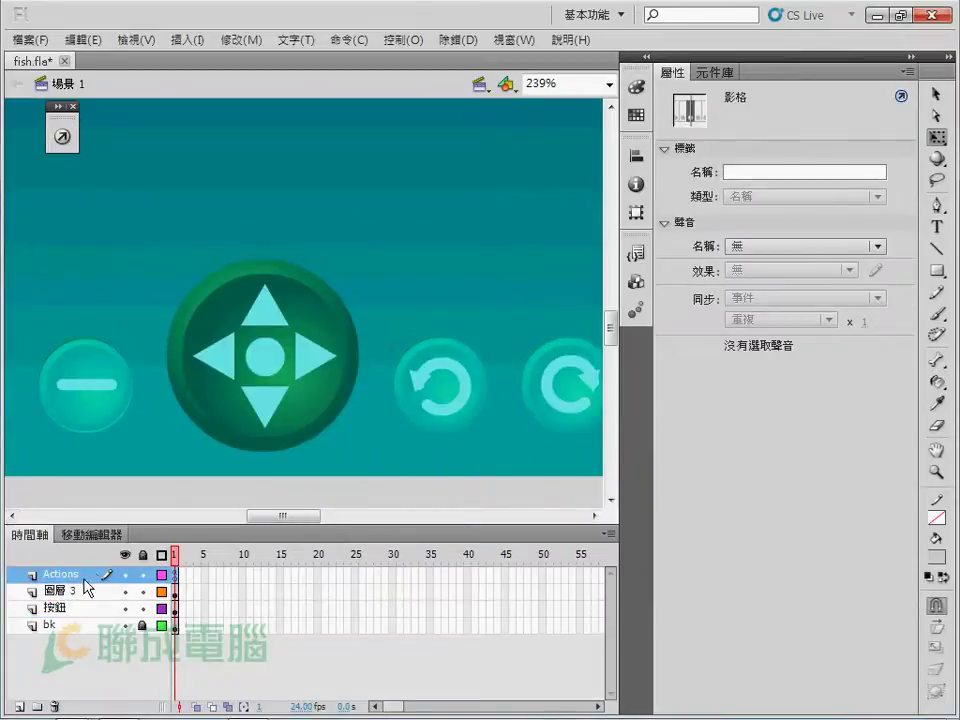
pyautogui.click(62, 136)
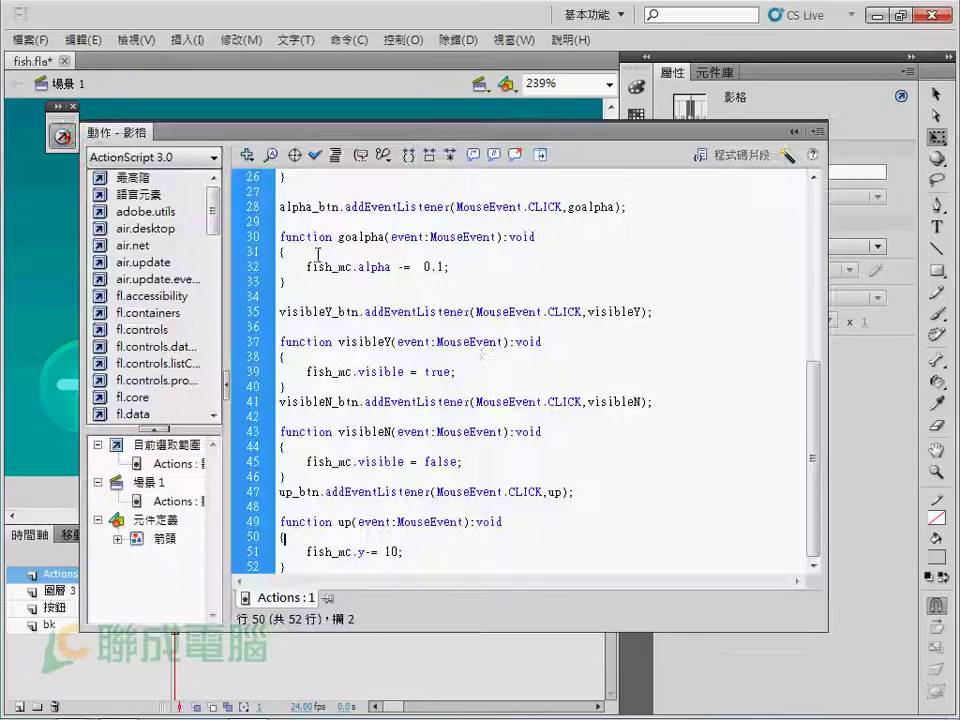
pyautogui.click(458, 372)
pyautogui.click(313, 567)
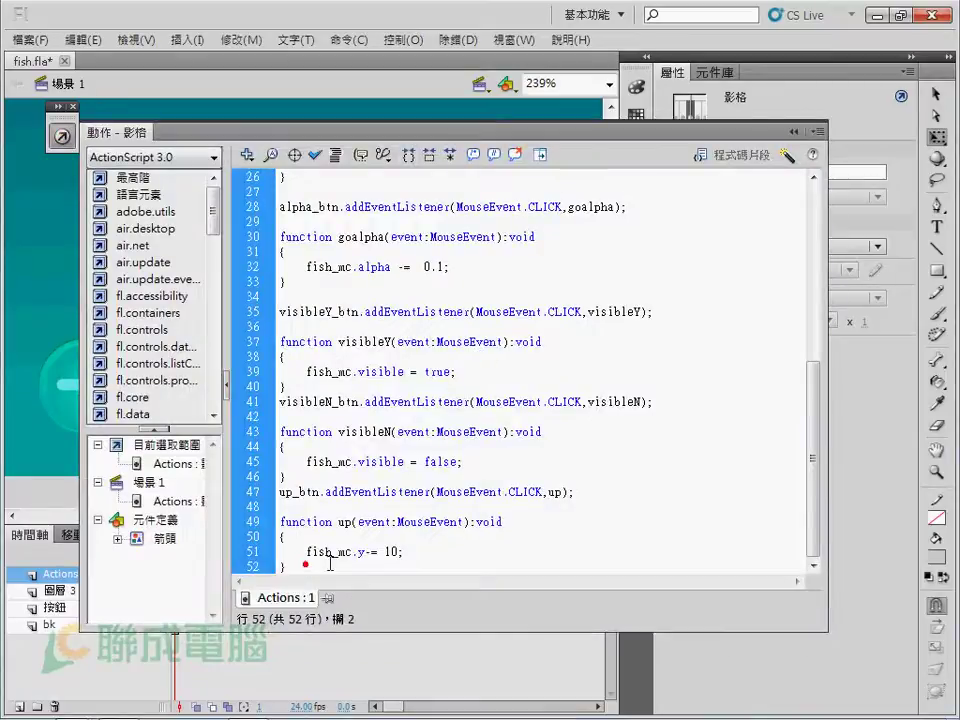
pyautogui.press('Return')
pyautogui.write('down_btn')
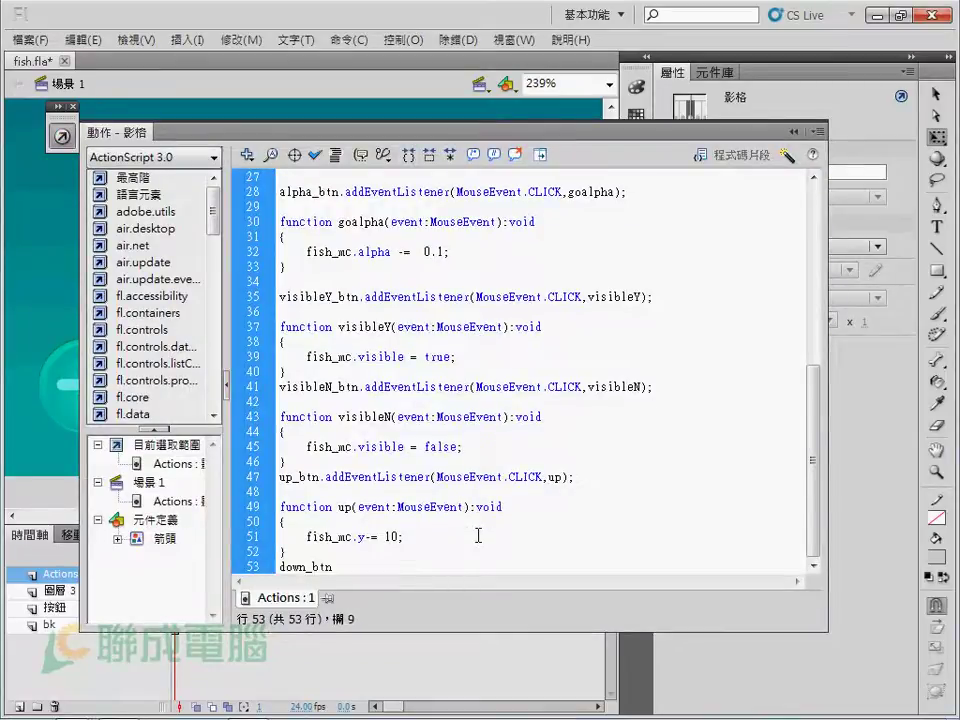
# Paste the up_btn listener and up function after down_btn, renaming both to down.
pyautogui.moveTo(319, 477); pyautogui.dragTo(405, 555)
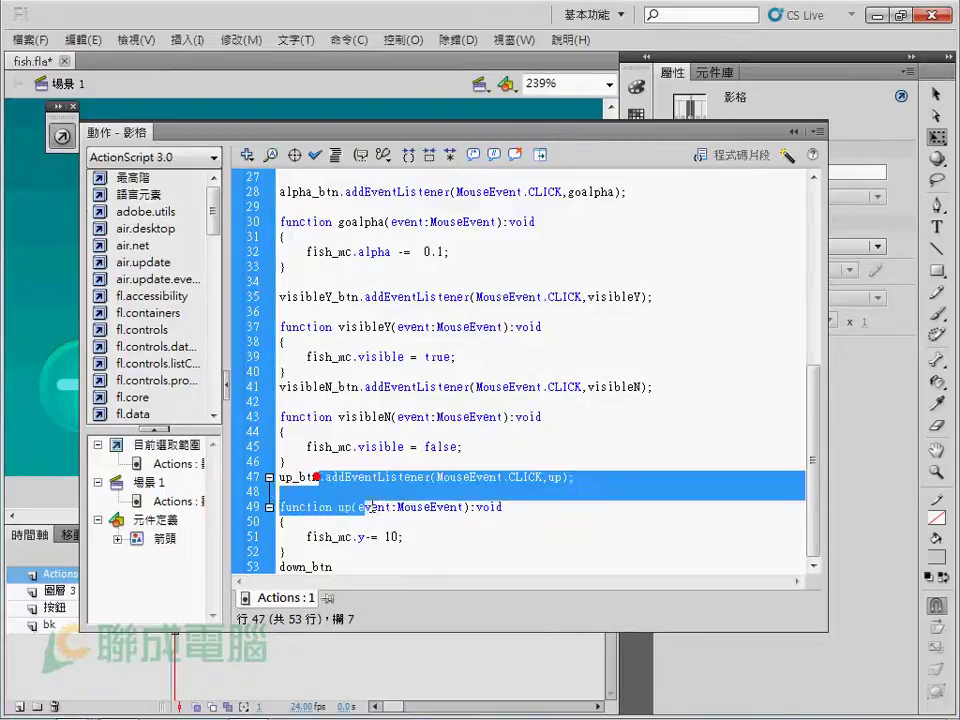
pyautogui.hotkey('ctrl', 'c')
pyautogui.hotkey('ctrl', 'End')
pyautogui.hotkey('ctrl', 'v')
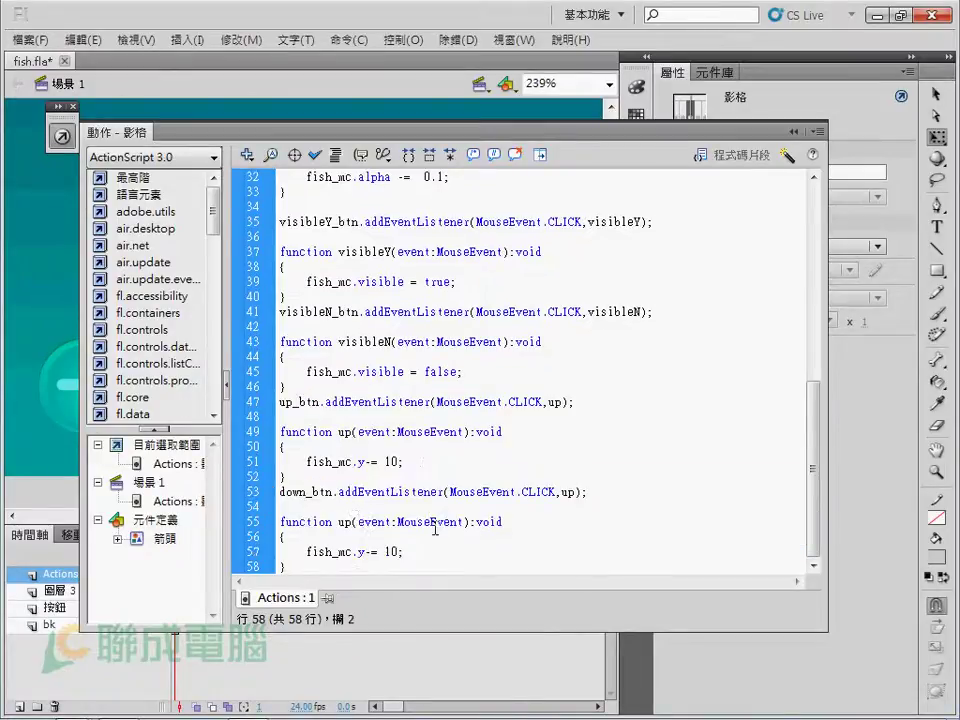
pyautogui.moveTo(305, 492); pyautogui.dragTo(280, 492)
pyautogui.hotkey('ctrl', 'c')
pyautogui.doubleClick(567, 492)
pyautogui.hotkey('ctrl', 'v')
pyautogui.click(574, 507)
pyautogui.doubleClick(349, 521)
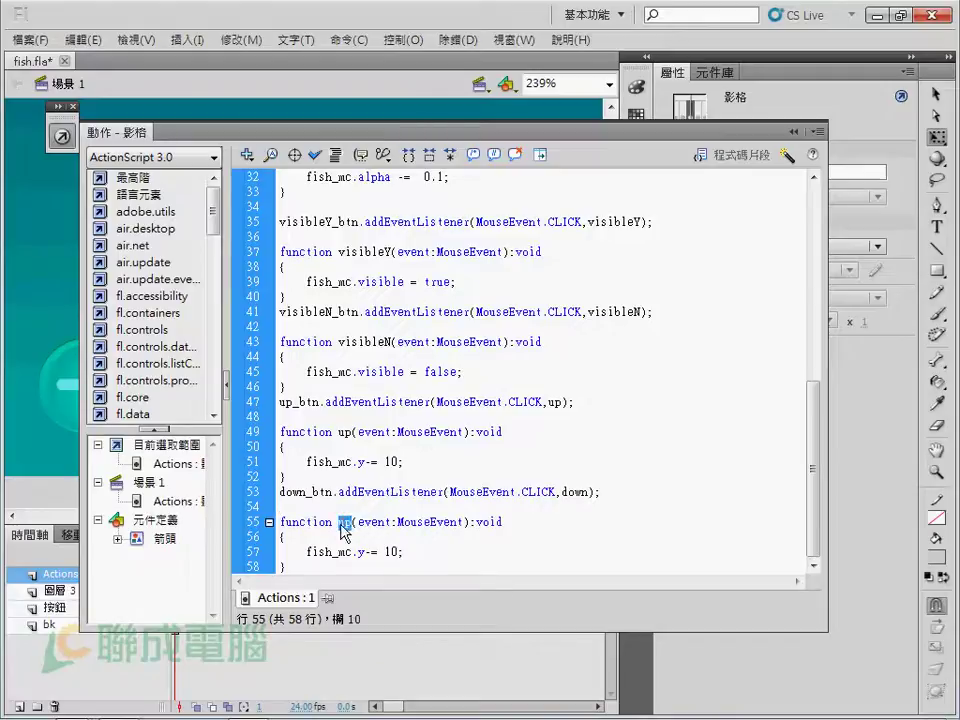
pyautogui.hotkey('ctrl', 'v')
# Change -= to += in the down function, Auto Format the script, and close the panel.
pyautogui.click(376, 532)
pyautogui.click(490, 542)
pyautogui.doubleClick(370, 551)
pyautogui.write('+')
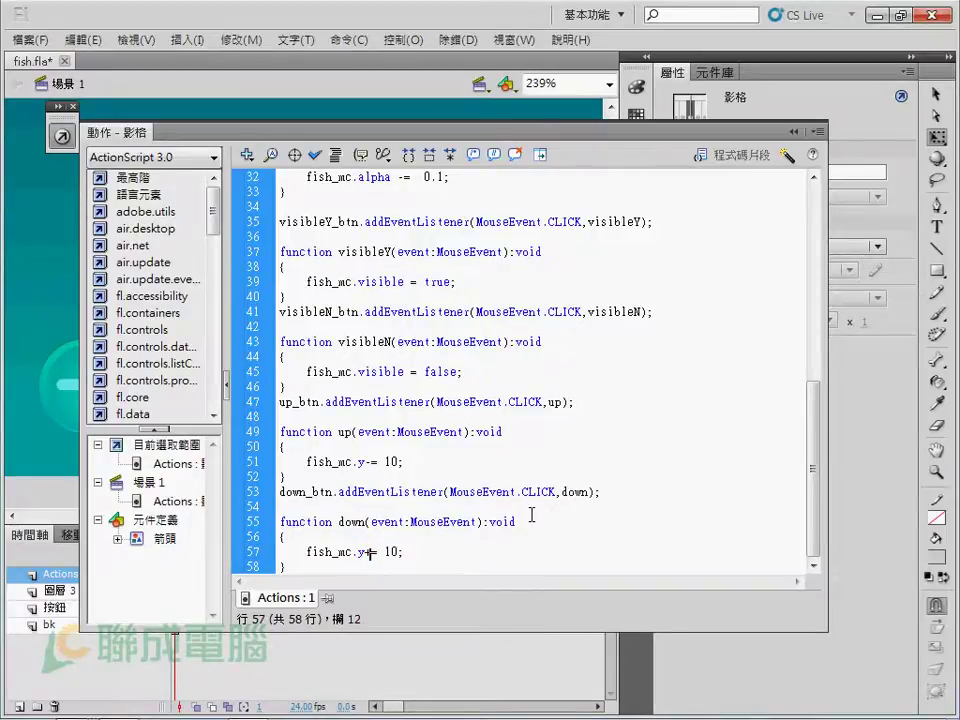
pyautogui.click(334, 155)
pyautogui.click(339, 457)
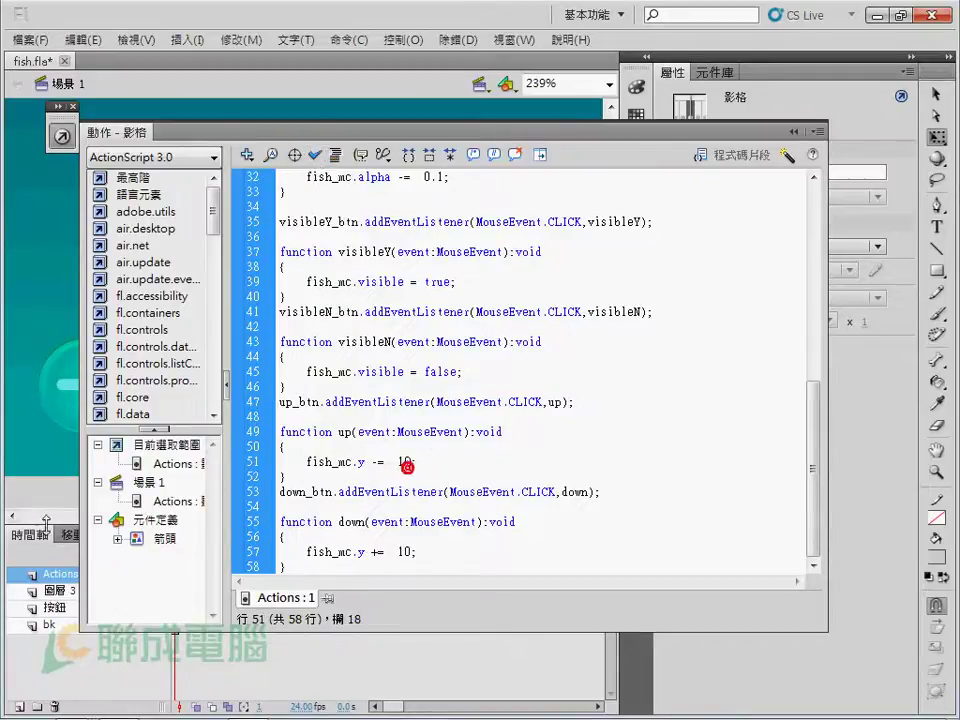
pyautogui.press('F9')
# Confirm the left arrow's instance name left_btn and paste the down handler after it in the frame script.
pyautogui.click(214, 355)
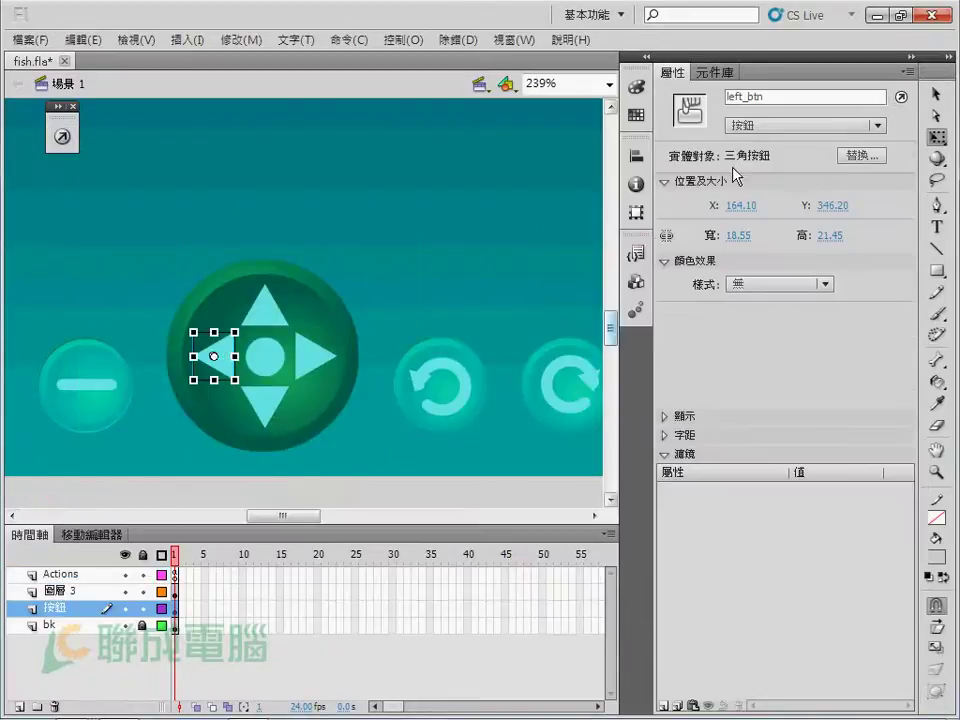
pyautogui.doubleClick(768, 96)
pyautogui.press('F9')
pyautogui.click(235, 561)
pyautogui.press('Return')
pyautogui.hotkey('ctrl', 'v')
pyautogui.moveTo(334, 477); pyautogui.dragTo(419, 553)
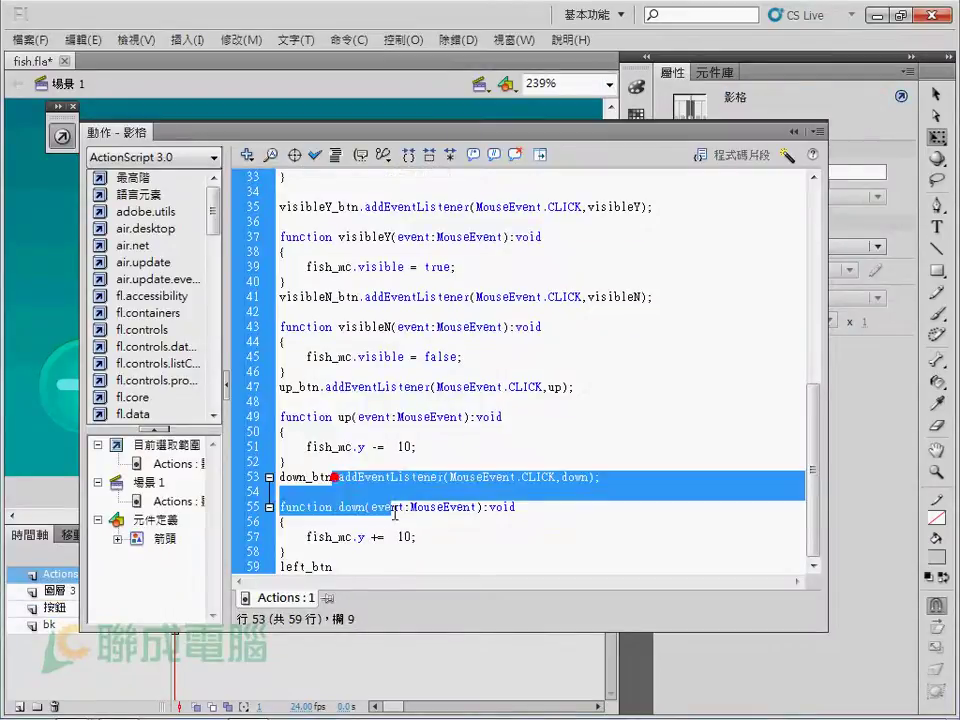
pyautogui.click(371, 566)
pyautogui.hotkey('ctrl', 'v')
# Rename the pasted handler and function to left, and change y += 10 to x -= 10.
pyautogui.click(409, 549)
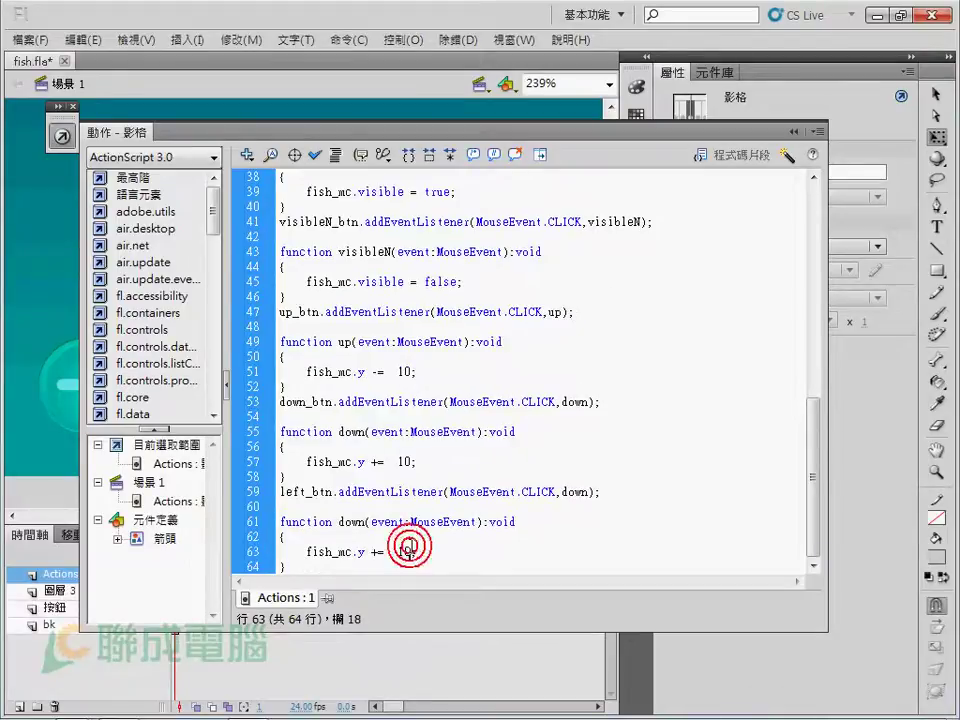
pyautogui.moveTo(305, 492); pyautogui.dragTo(279, 496)
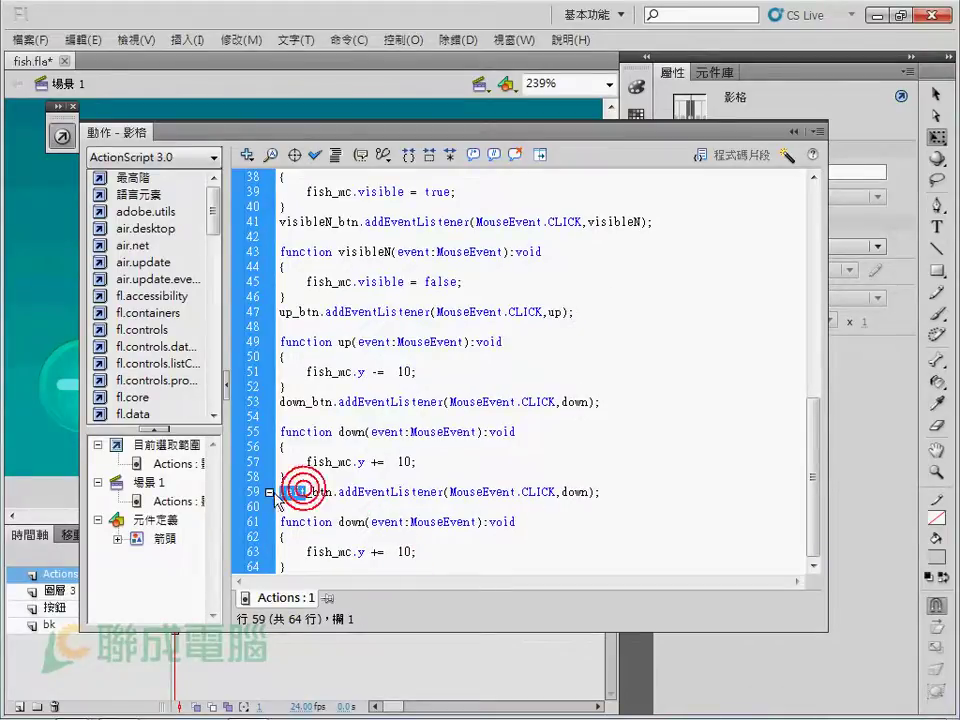
pyautogui.moveTo(590, 492); pyautogui.dragTo(562, 492)
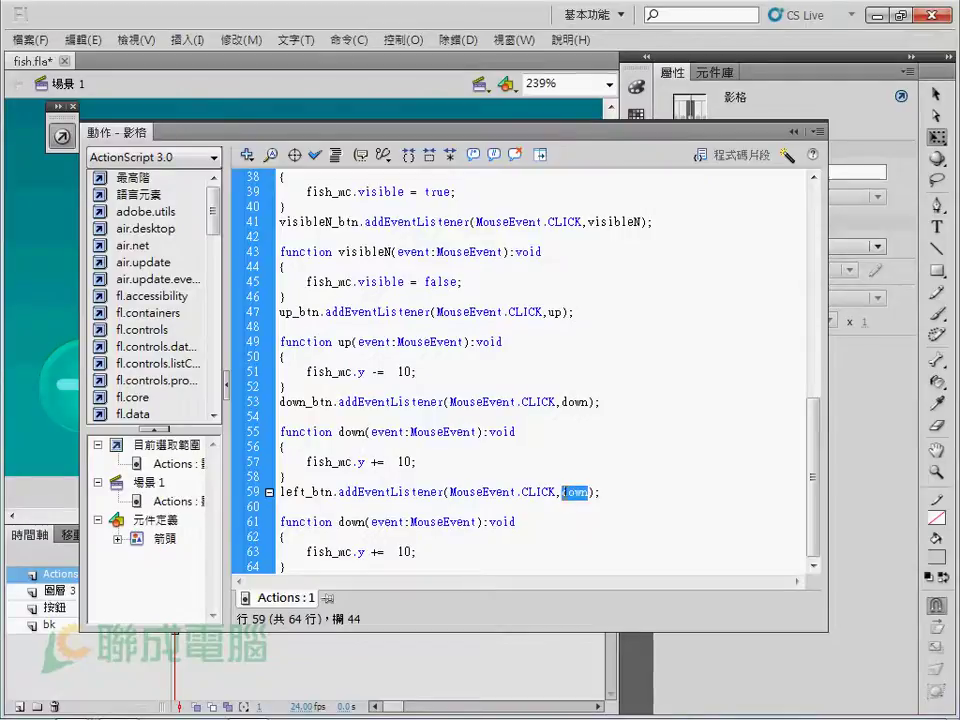
pyautogui.write('left')
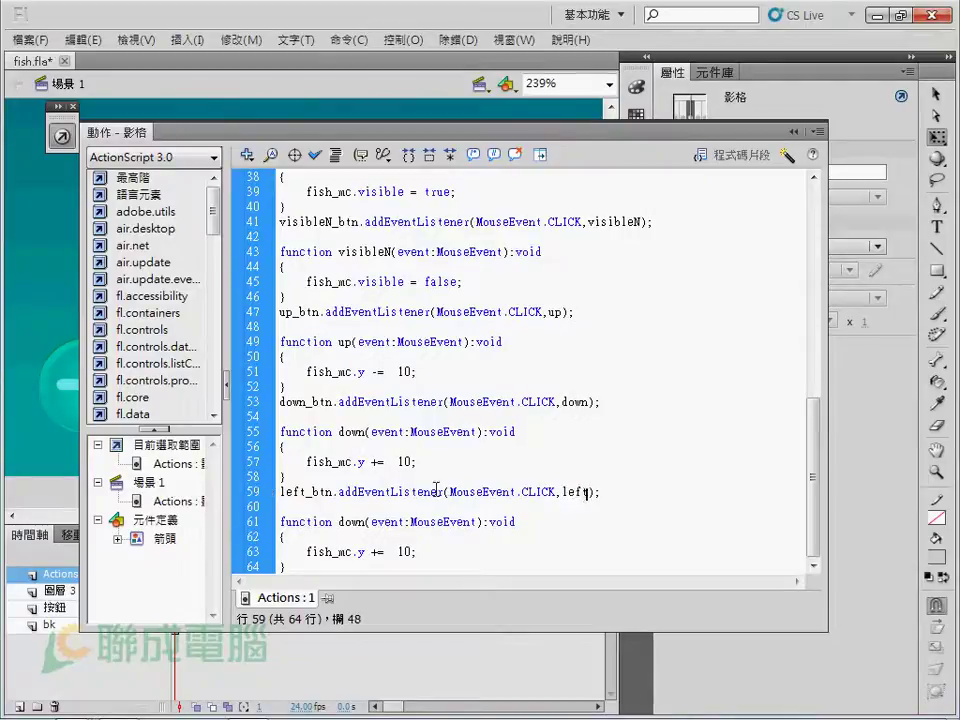
pyautogui.doubleClick(350, 522)
pyautogui.write('left')
pyautogui.click(424, 540)
pyautogui.doubleClick(363, 552)
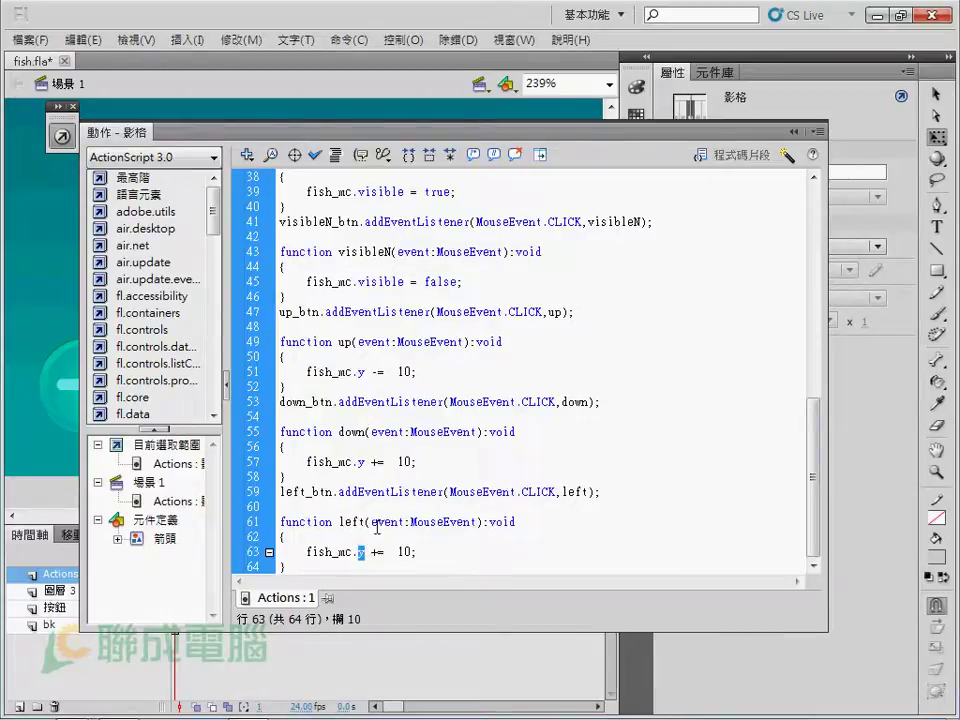
pyautogui.write('x')
pyautogui.doubleClick(374, 552)
pyautogui.write('-')
pyautogui.click(418, 552)
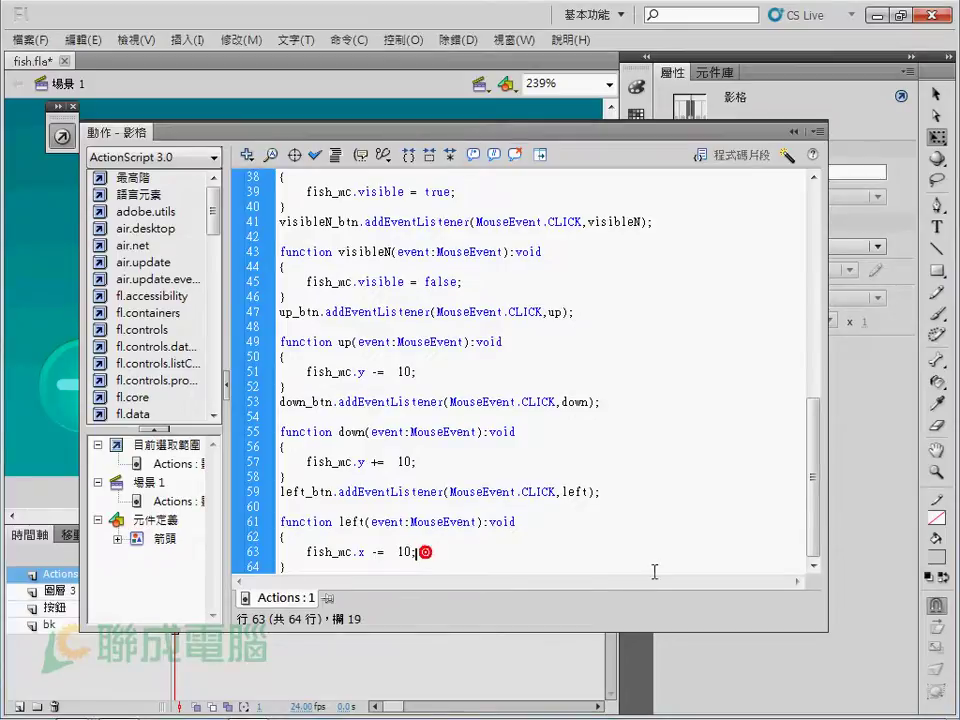
# Confirm the right arrow's instance name right_btn and paste the left handler after it.
pyautogui.press('F9')
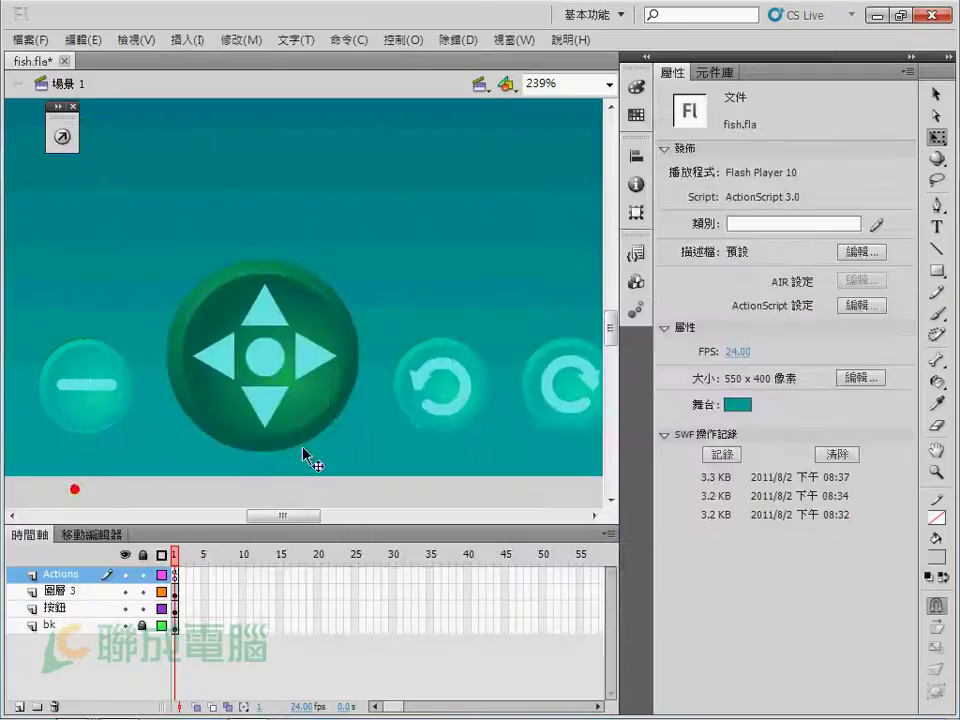
pyautogui.click(326, 360)
pyautogui.doubleClick(800, 96)
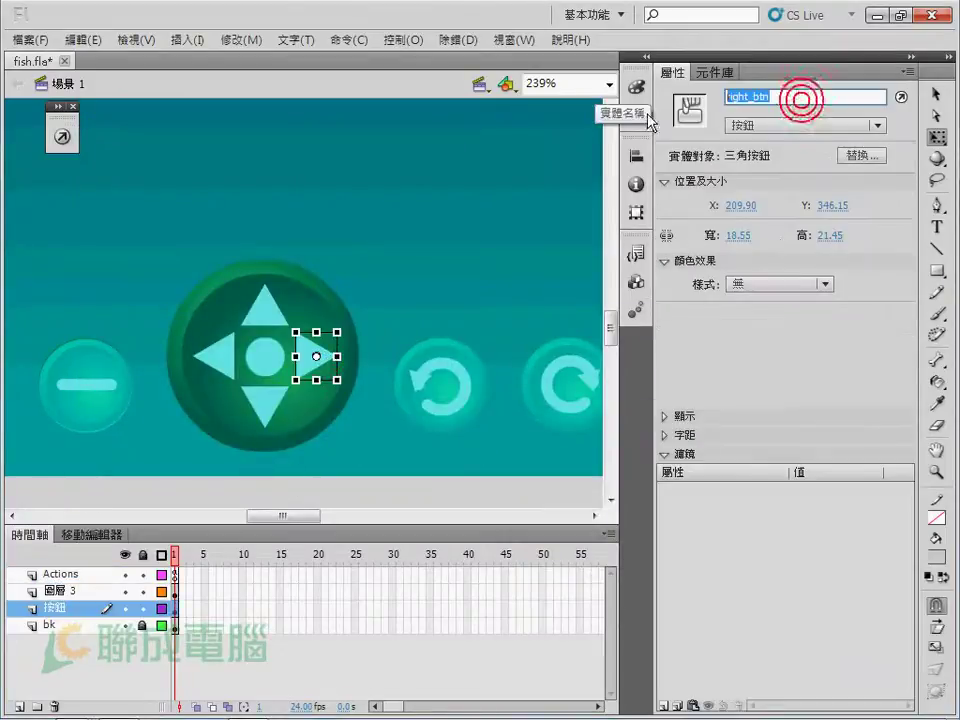
pyautogui.click(175, 574)
pyautogui.press('F9')
pyautogui.moveTo(333, 462); pyautogui.dragTo(376, 534)
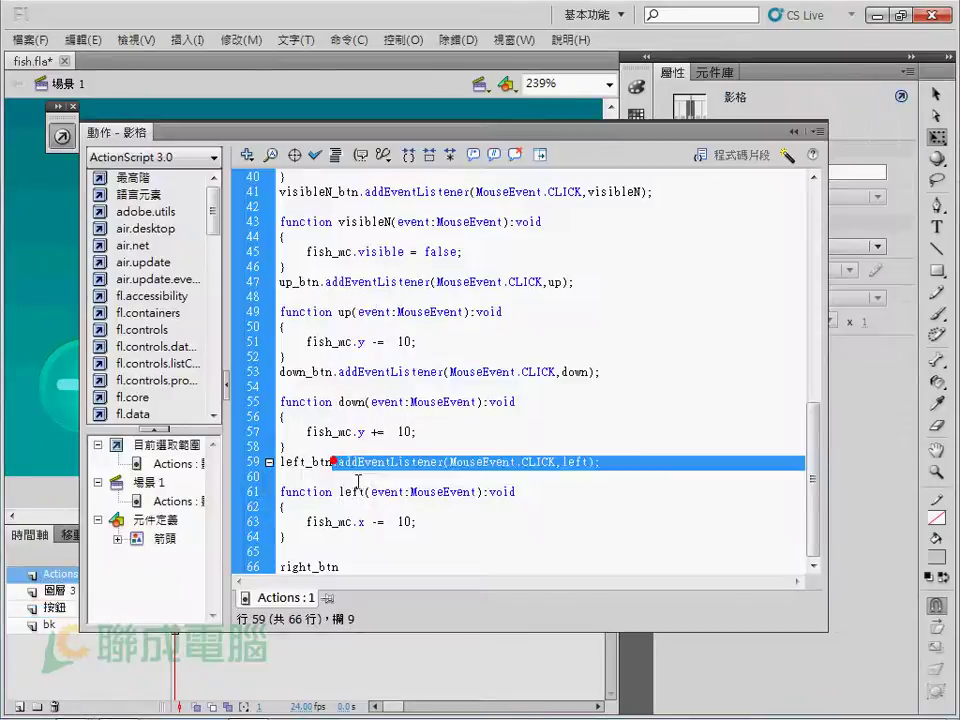
pyautogui.click(385, 566)
pyautogui.hotkey('ctrl', 'v')
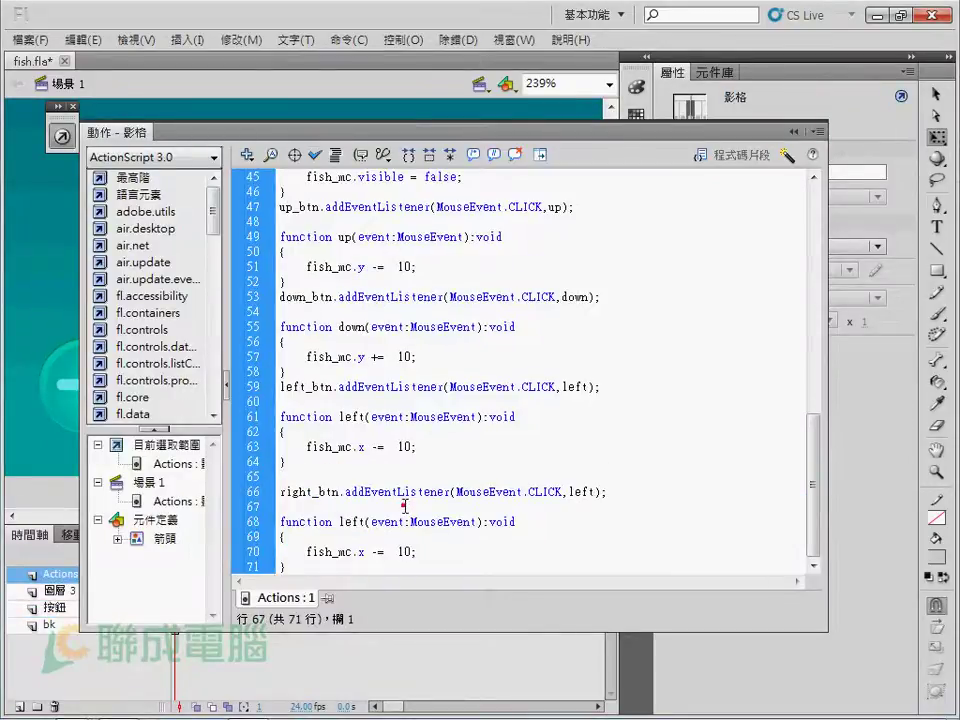
# Rename the pasted handler and function to right, change x -= to x +=, and check syntax.
pyautogui.click(405, 510)
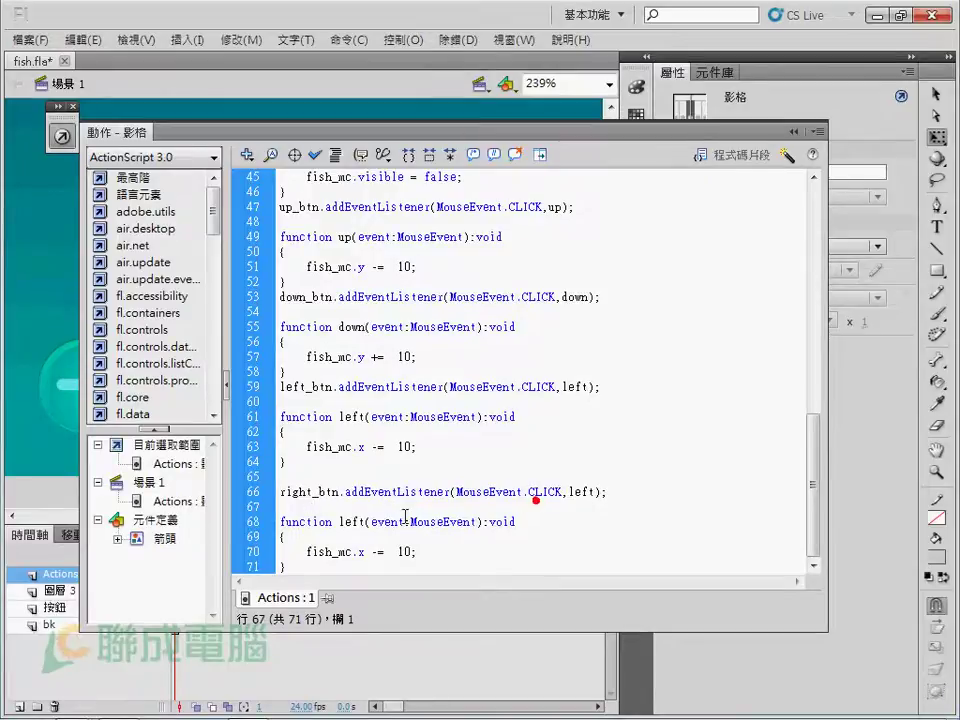
pyautogui.doubleClick(300, 491)
pyautogui.click(539, 492)
pyautogui.doubleClick(588, 491)
pyautogui.write('right')
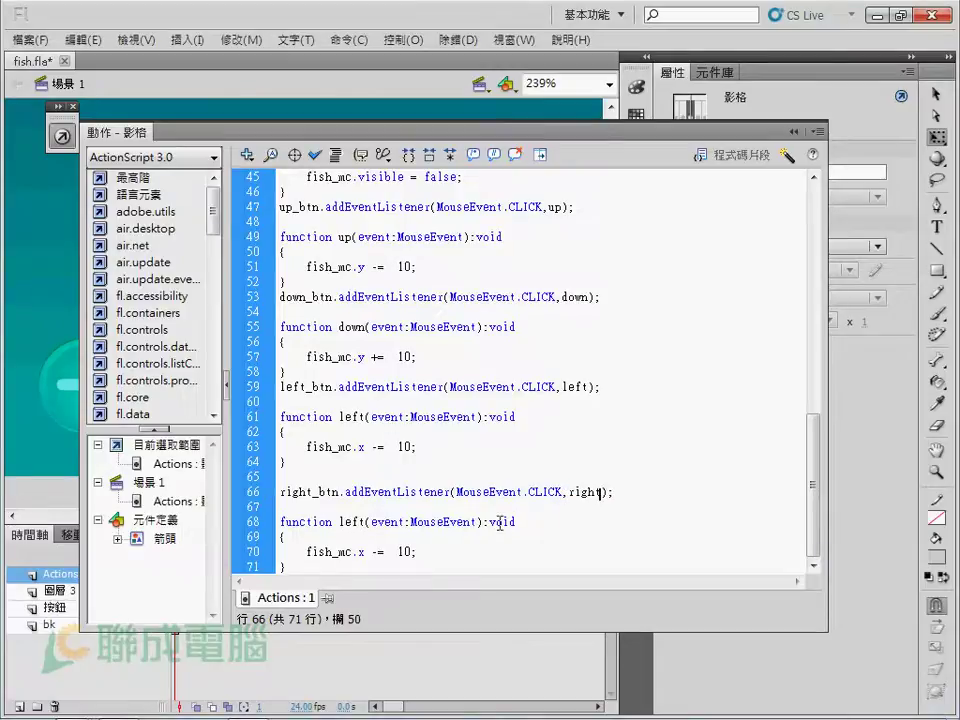
pyautogui.doubleClick(367, 519)
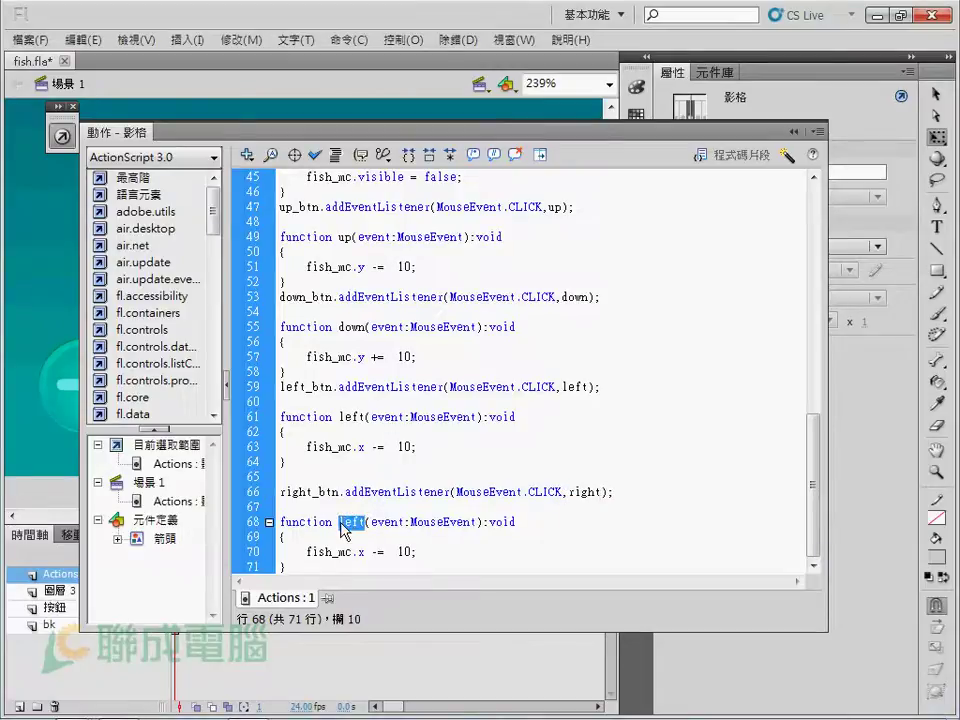
pyautogui.write('right')
pyautogui.click(392, 521)
pyautogui.click(362, 551)
pyautogui.moveTo(371, 551); pyautogui.dragTo(381, 551)
pyautogui.write('+')
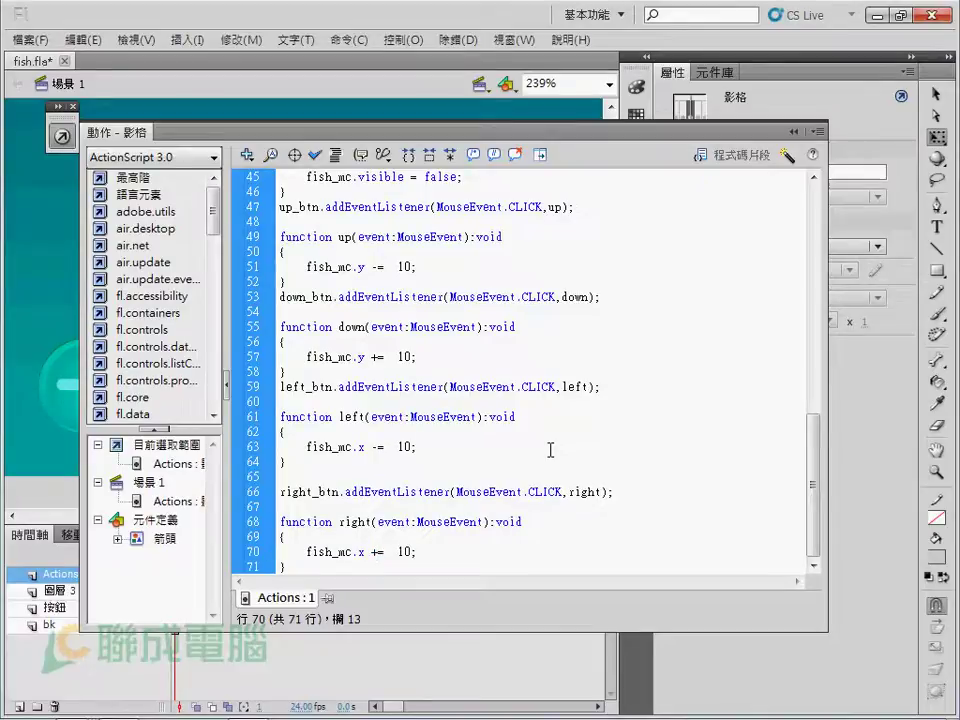
pyautogui.click(315, 154)
pyautogui.click(381, 427)
# Close the script, zoom out to the full stage, and test the movie.
pyautogui.press('F9')
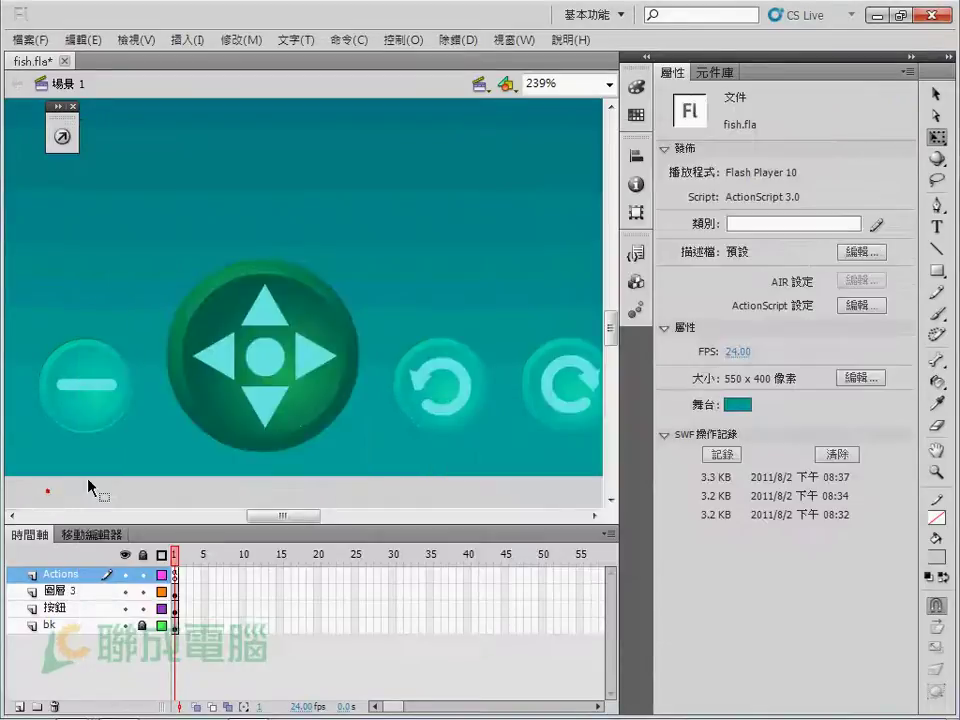
pyautogui.click(268, 356)
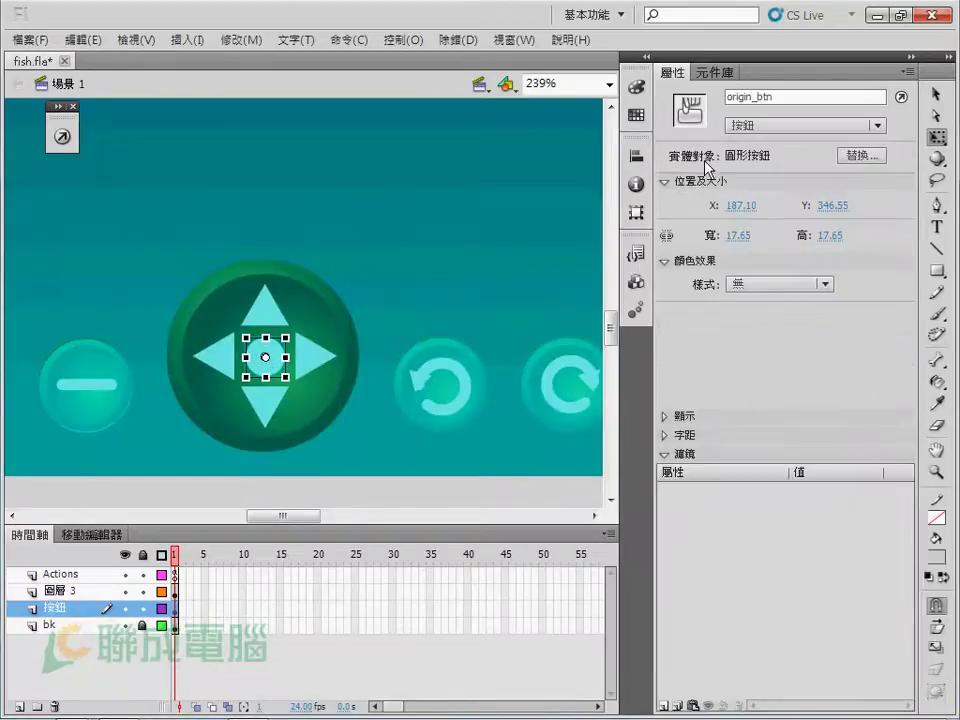
pyautogui.click(473, 487)
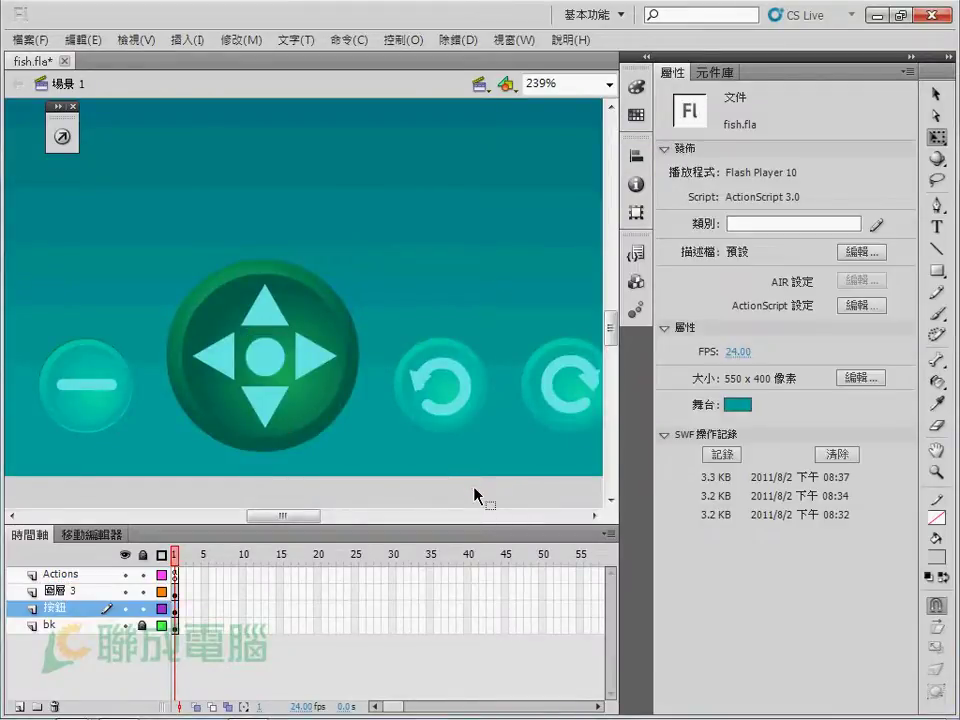
pyautogui.hotkey('ctrl', '2')
pyautogui.moveTo(435, 410); pyautogui.dragTo(401, 464)
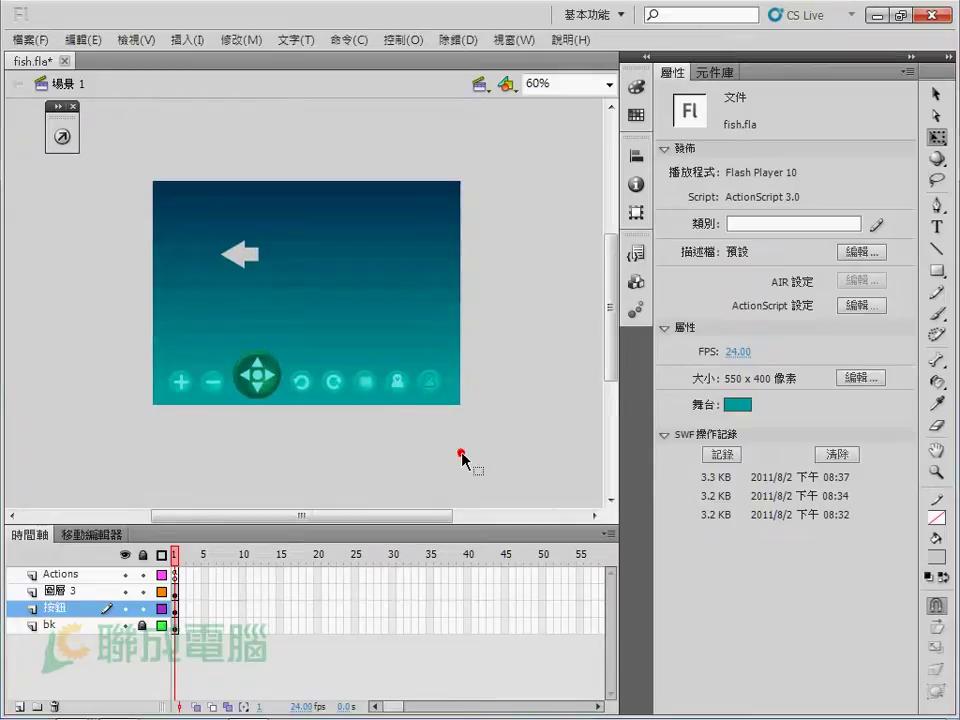
pyautogui.hotkey('ctrl', 'Return')
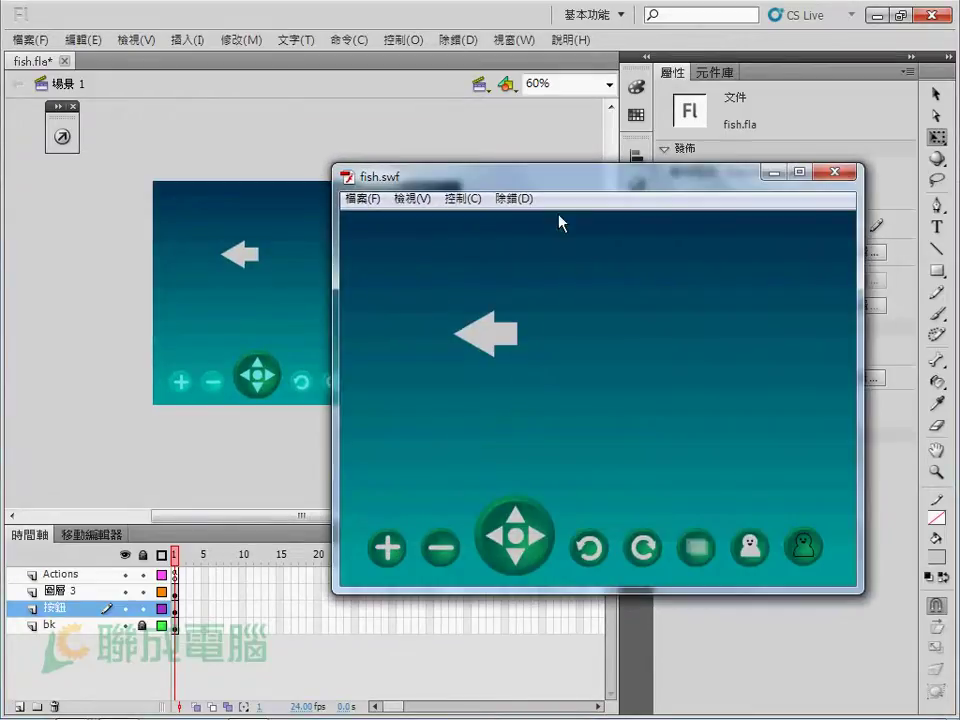
# Move the arrow left and right with the pad in fish.swf, then close the test window.
pyautogui.moveTo(572, 175); pyautogui.dragTo(495, 130)
pyautogui.click(458, 500)
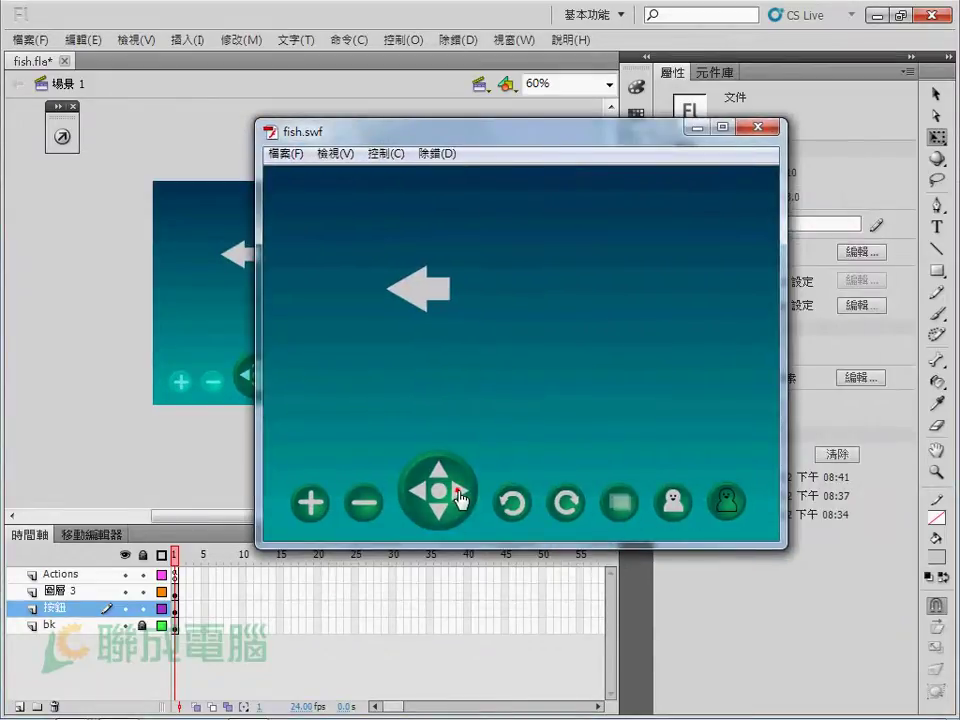
pyautogui.click(439, 474)
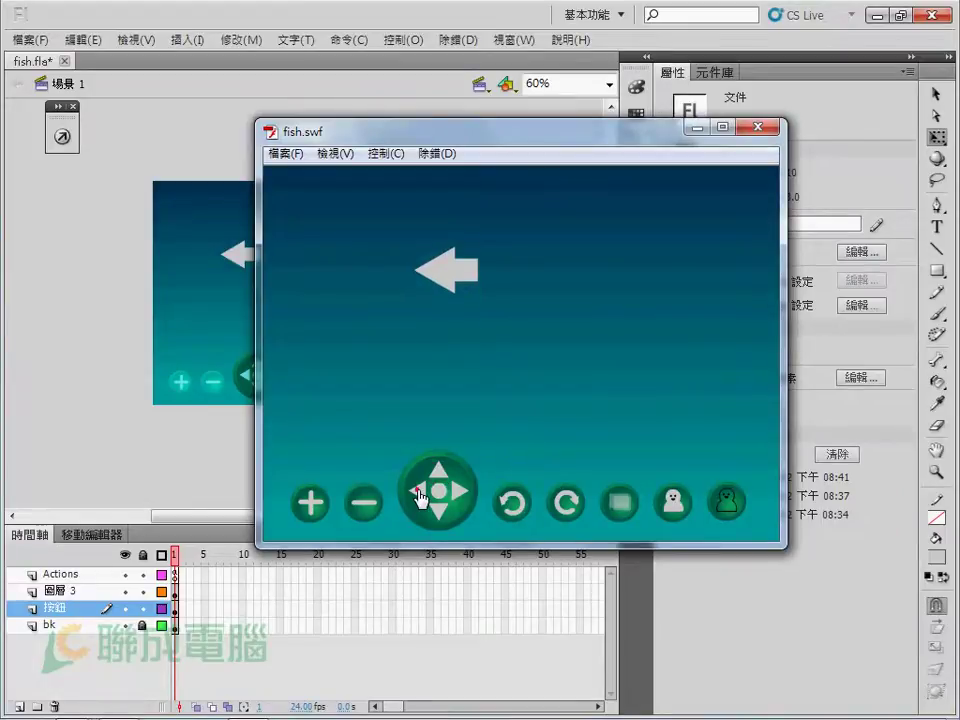
pyautogui.click(418, 490)
pyautogui.click(458, 492)
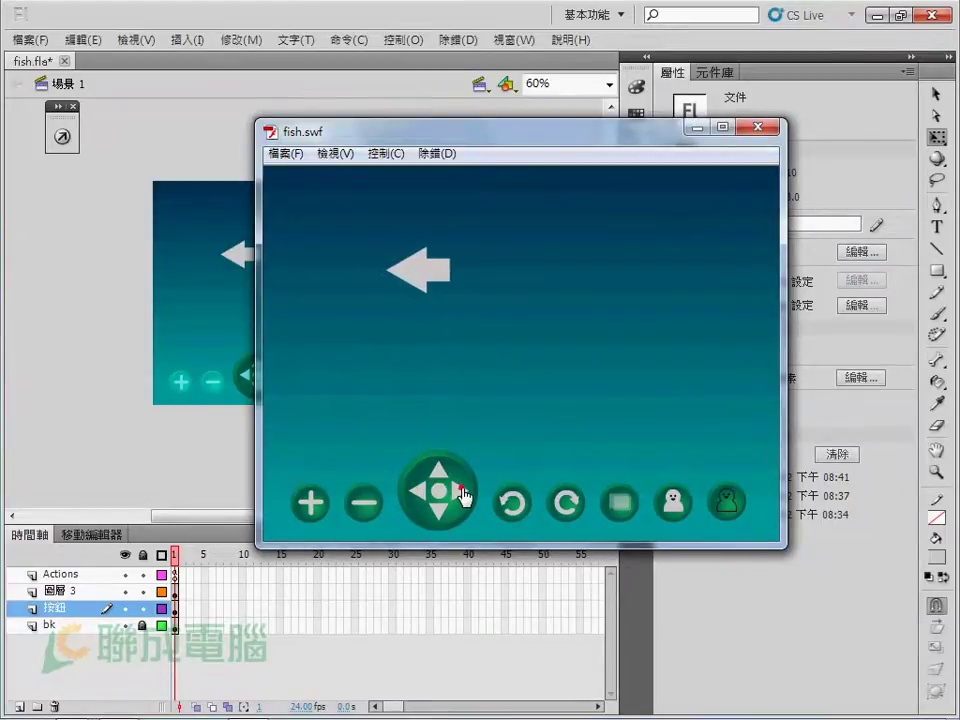
pyautogui.click(422, 492)
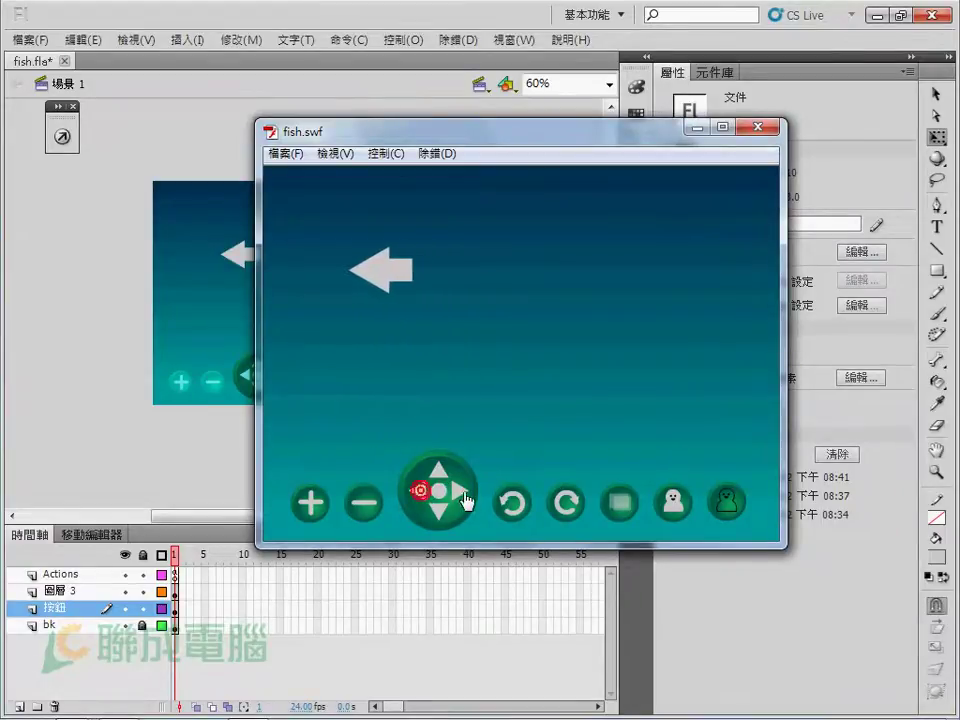
pyautogui.click(420, 496)
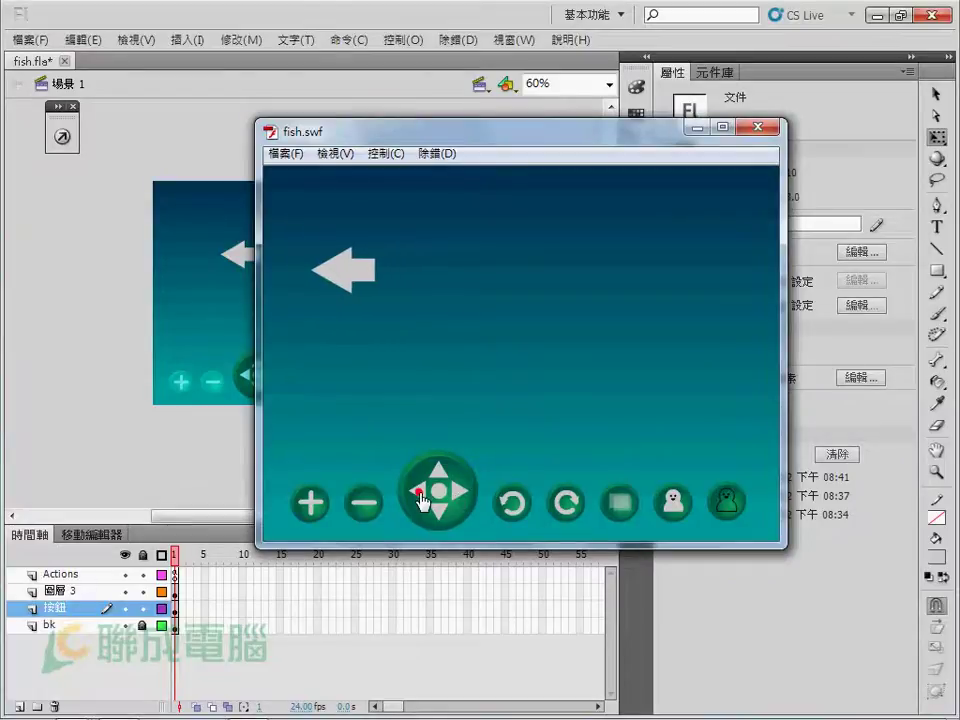
pyautogui.click(457, 495)
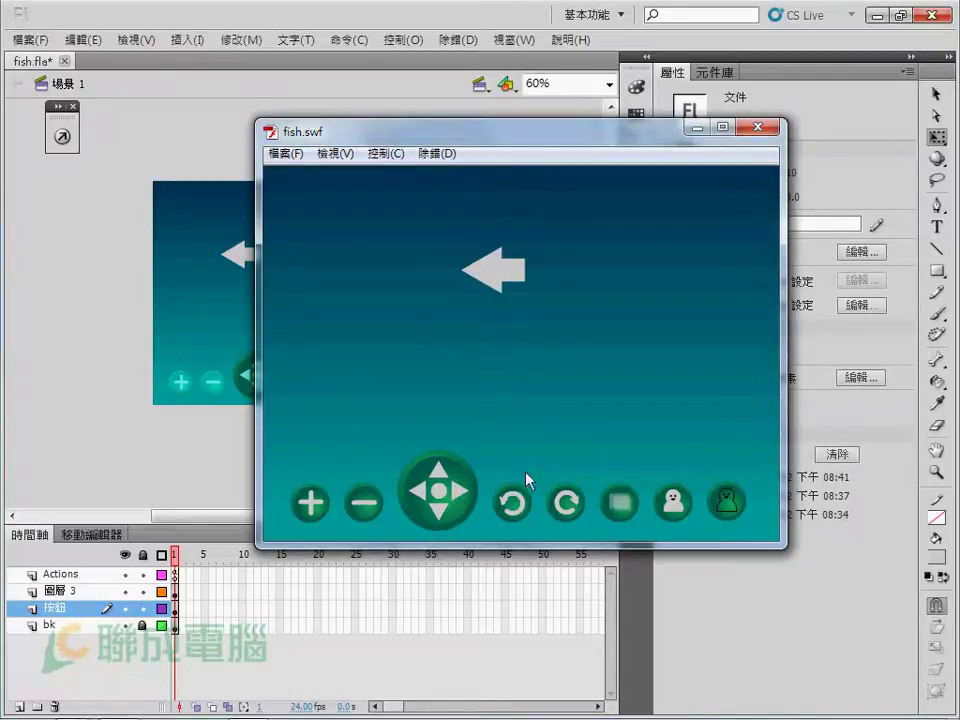
pyautogui.click(759, 130)
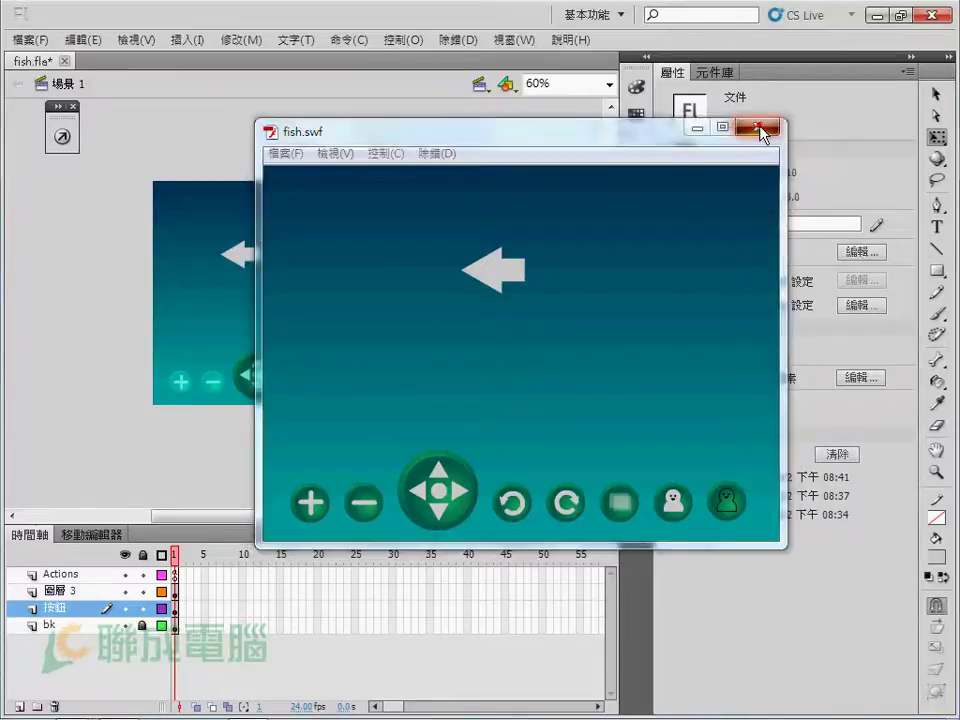
pyautogui.click(516, 380)
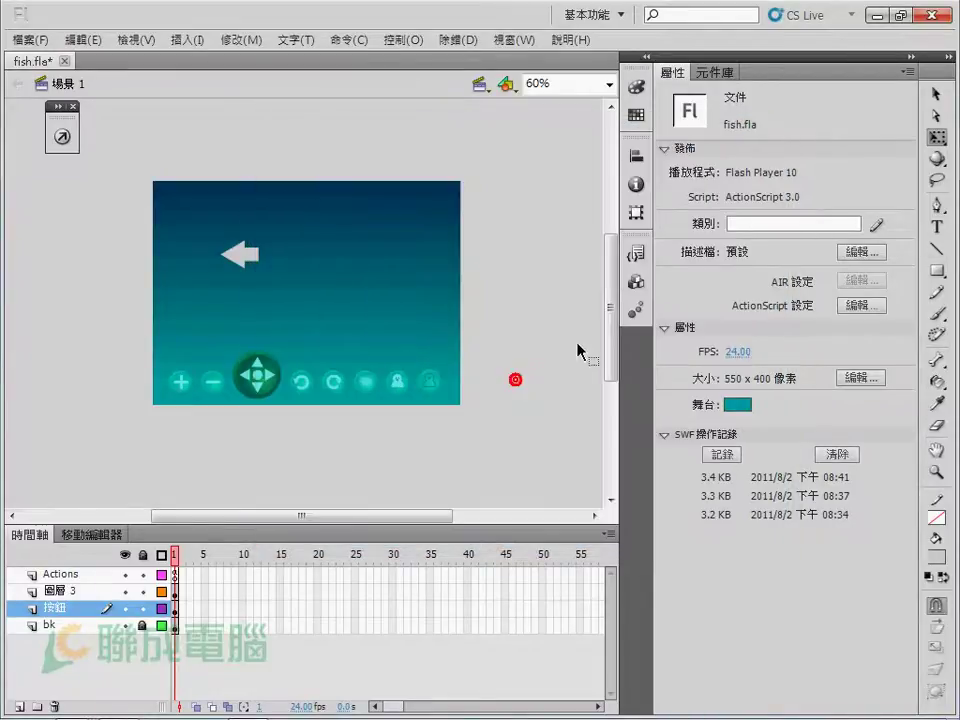
# Add fish_mc.gotoAndStop(1); at the start of the left function in frame 1's script.
pyautogui.click(175, 577)
pyautogui.click(62, 136)
pyautogui.click(444, 460)
pyautogui.click(323, 514)
pyautogui.click(340, 447)
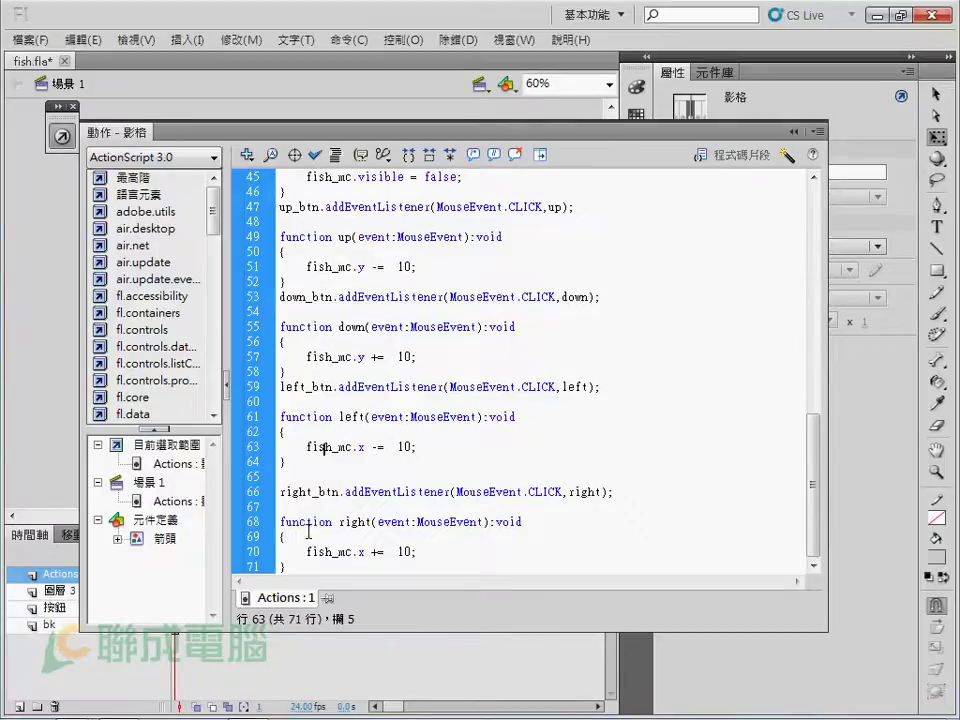
pyautogui.click(351, 437)
pyautogui.click(311, 437)
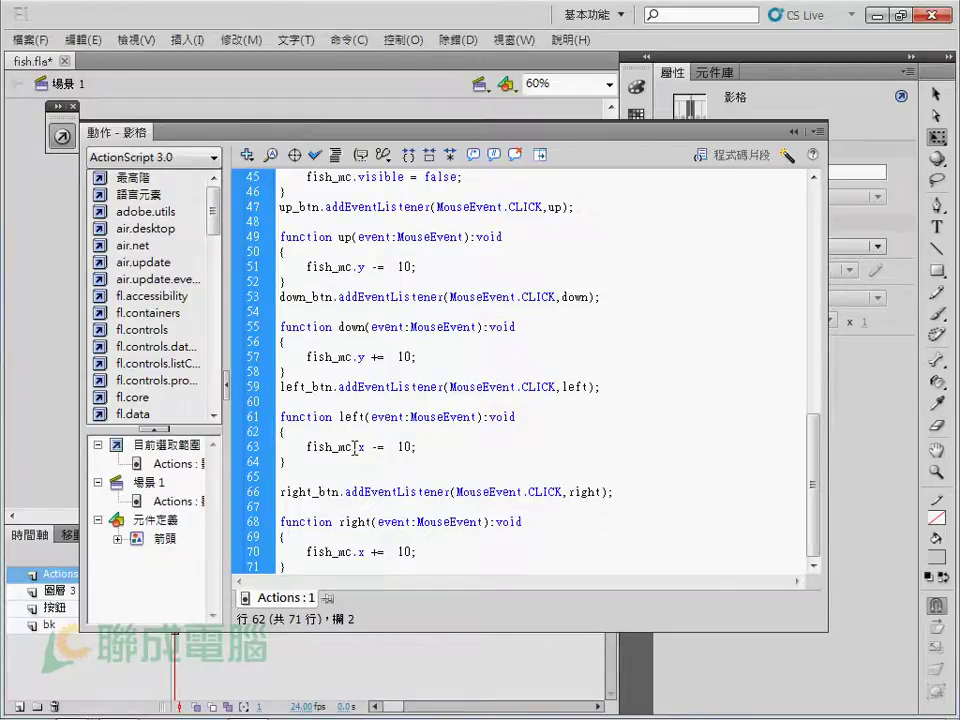
pyautogui.doubleClick(349, 446)
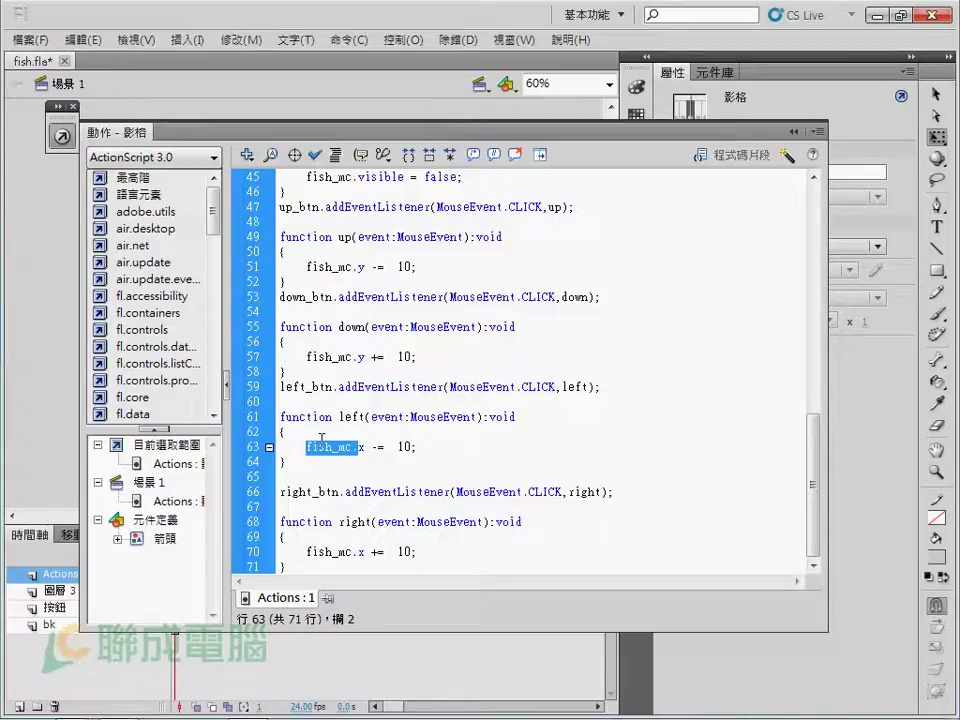
pyautogui.click(321, 434)
pyautogui.write('fish_mc.')
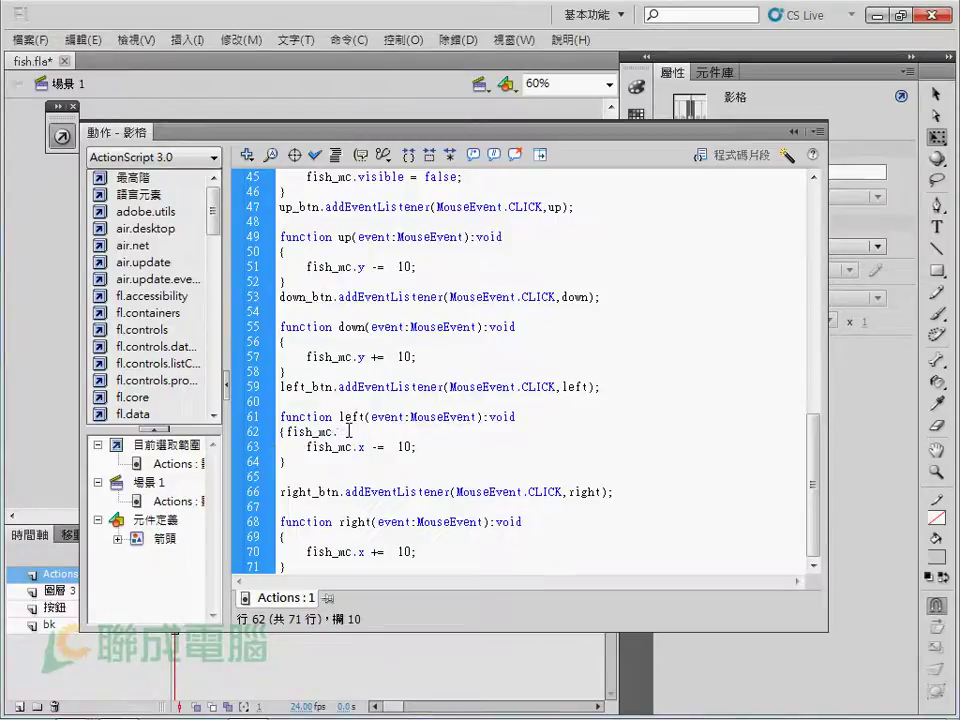
pyautogui.write('a')
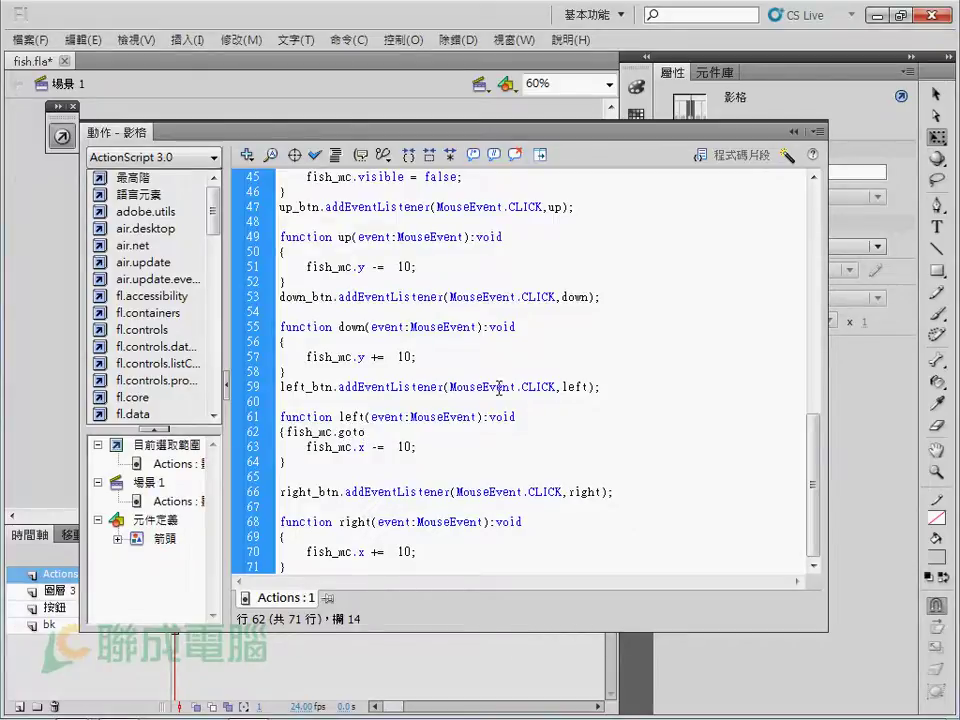
pyautogui.write('ndSt')
pyautogui.write('op();')
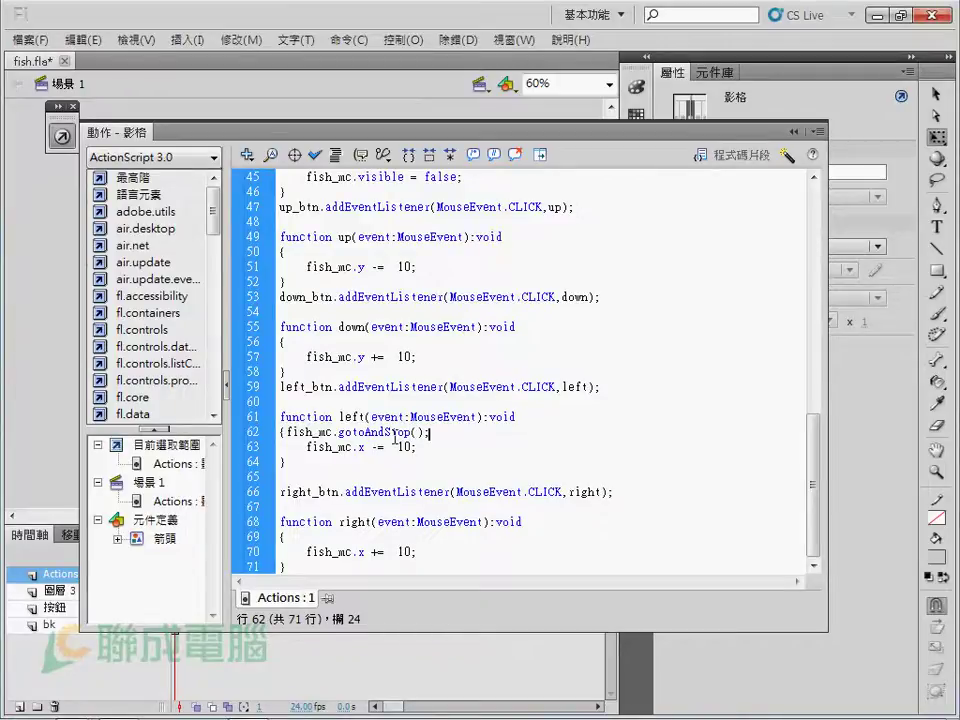
# Copy the statement into the right function as fish_mc.gotoAndStop(2);, then select the arrow symbol.
pyautogui.click(414, 432)
pyautogui.write('1')
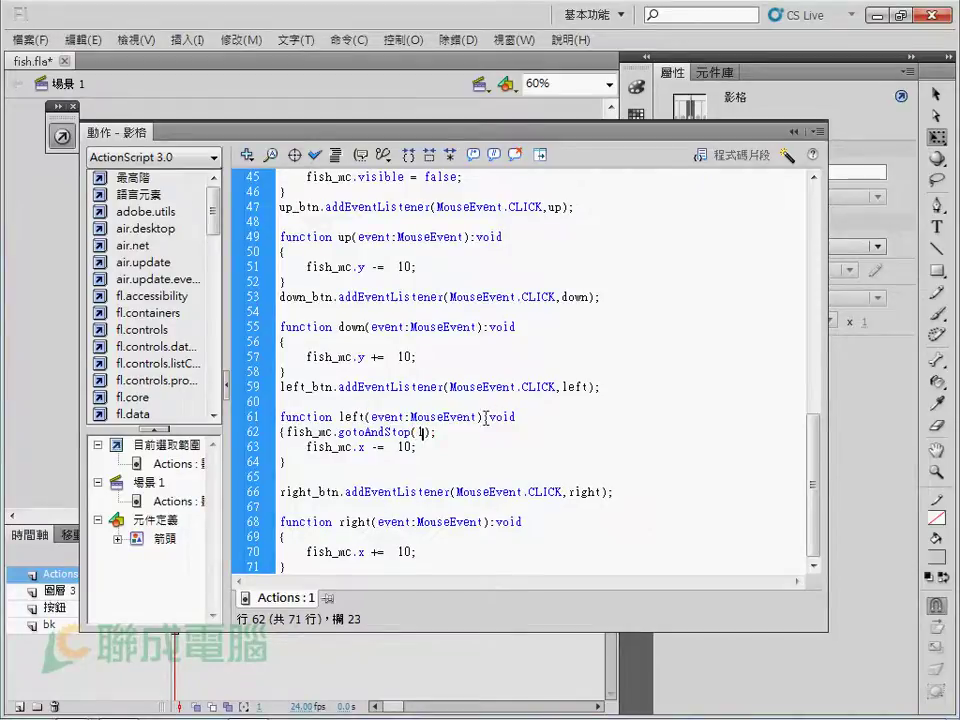
pyautogui.moveTo(444, 433); pyautogui.dragTo(287, 432)
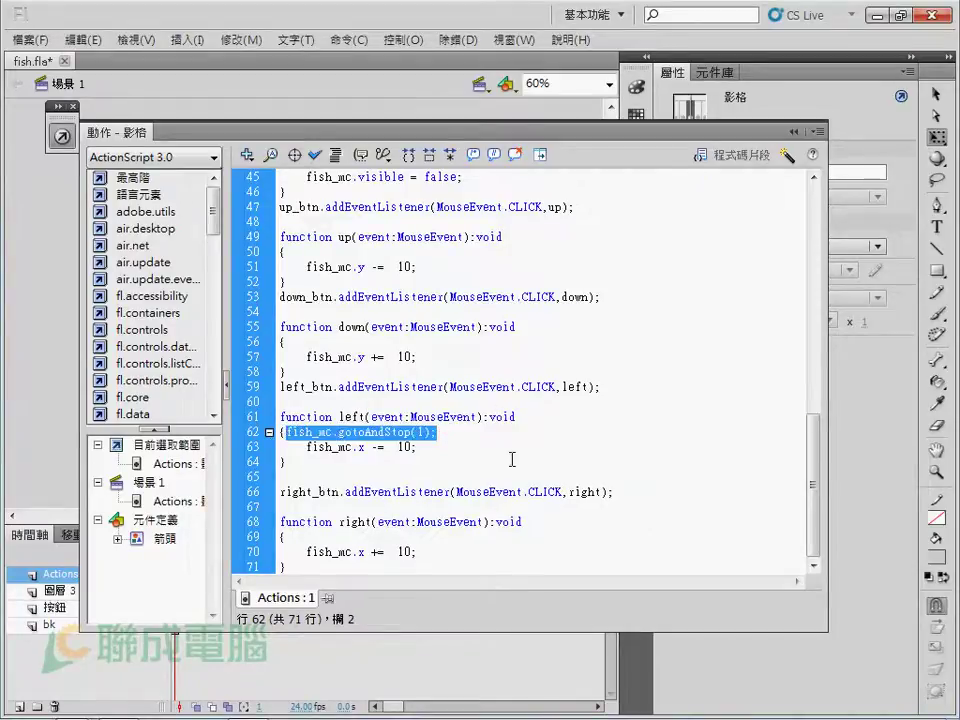
pyautogui.hotkey('ctrl', 'c')
pyautogui.click(388, 538)
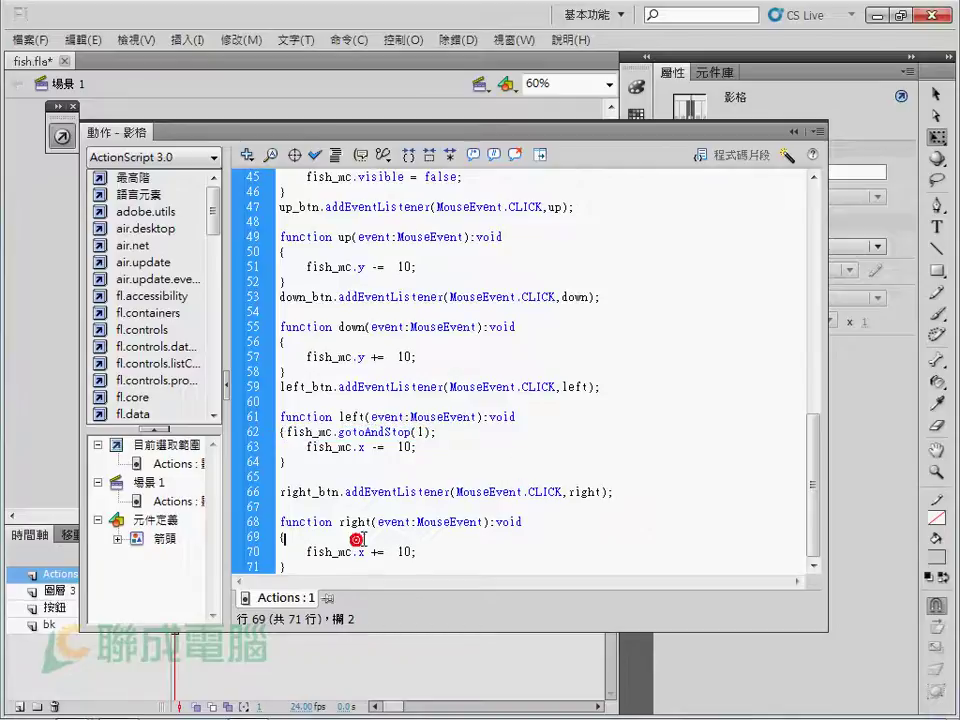
pyautogui.hotkey('ctrl', 'v')
pyautogui.doubleClick(421, 537)
pyautogui.write('2')
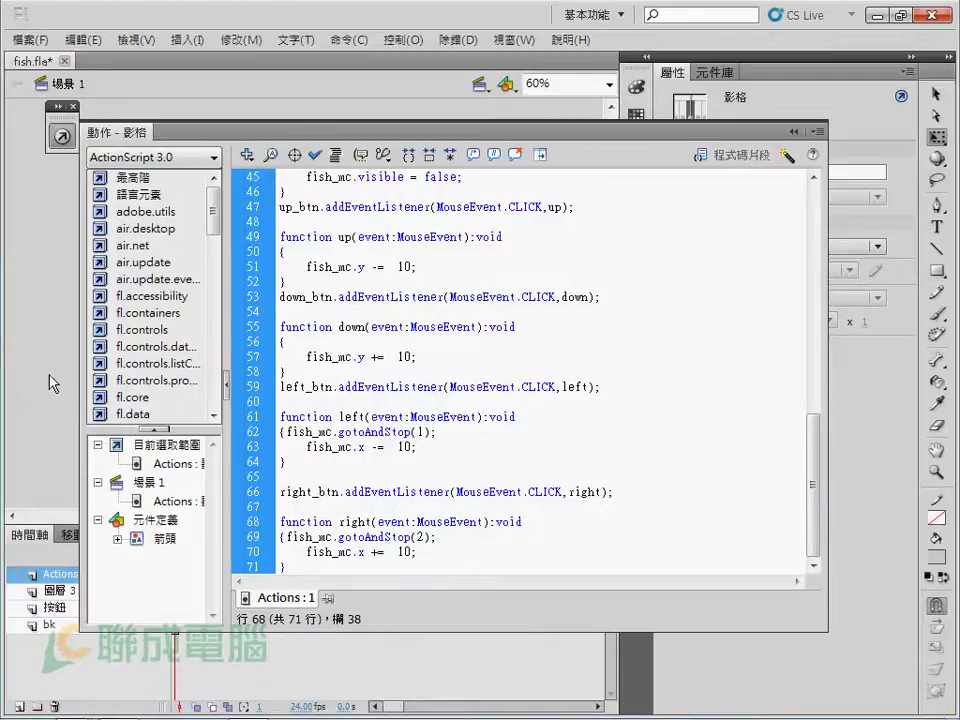
pyautogui.click(45, 295)
pyautogui.click(247, 268)
# Check the arrow symbol's frame 2 faces right, return to Scene 1, and test the movie.
pyautogui.doubleClick(255, 268)
pyautogui.click(181, 591)
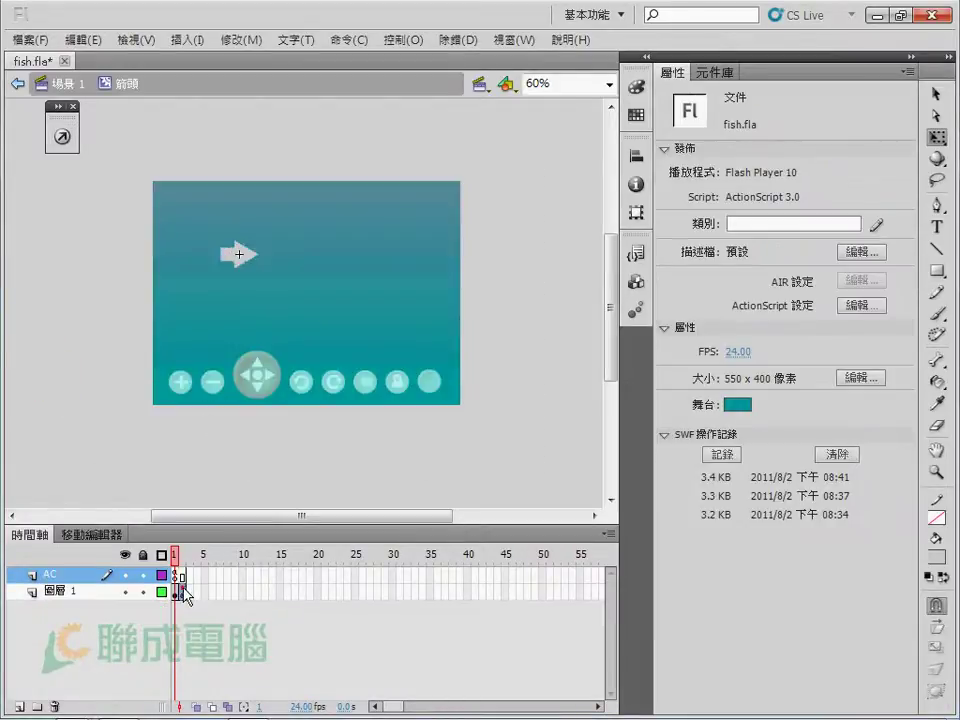
pyautogui.click(322, 288)
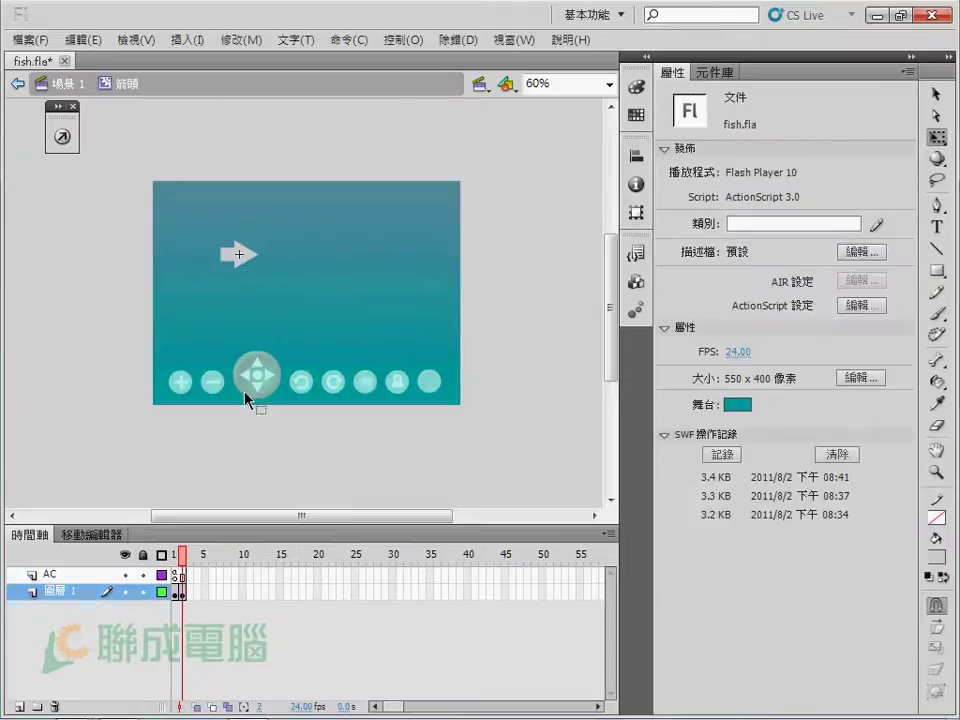
pyautogui.doubleClick(232, 422)
pyautogui.click(261, 413)
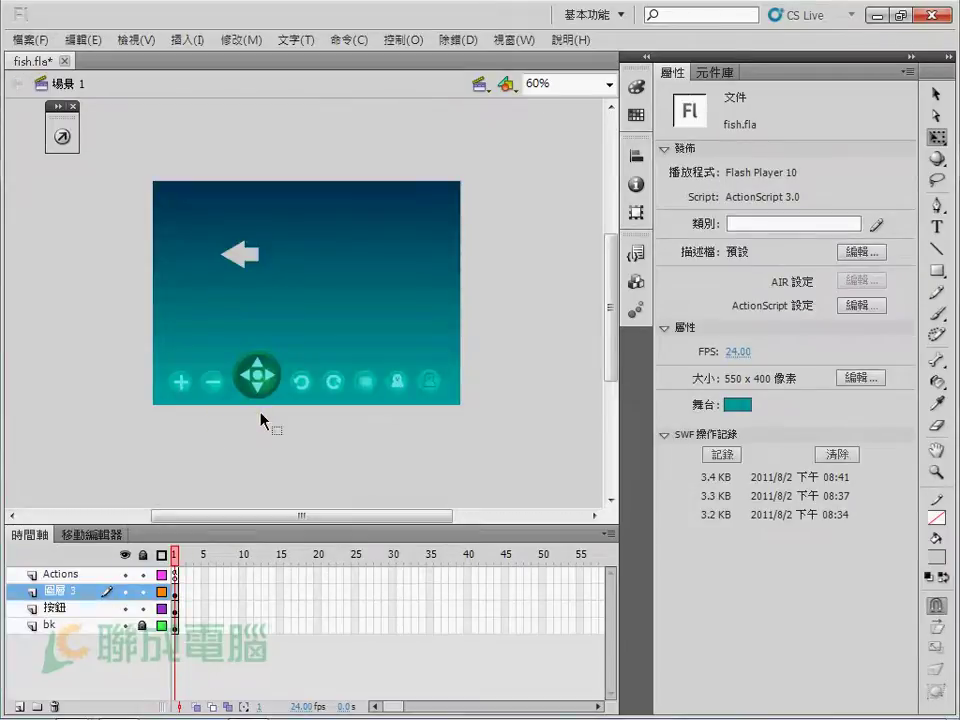
pyautogui.hotkey('ctrl', 'Return')
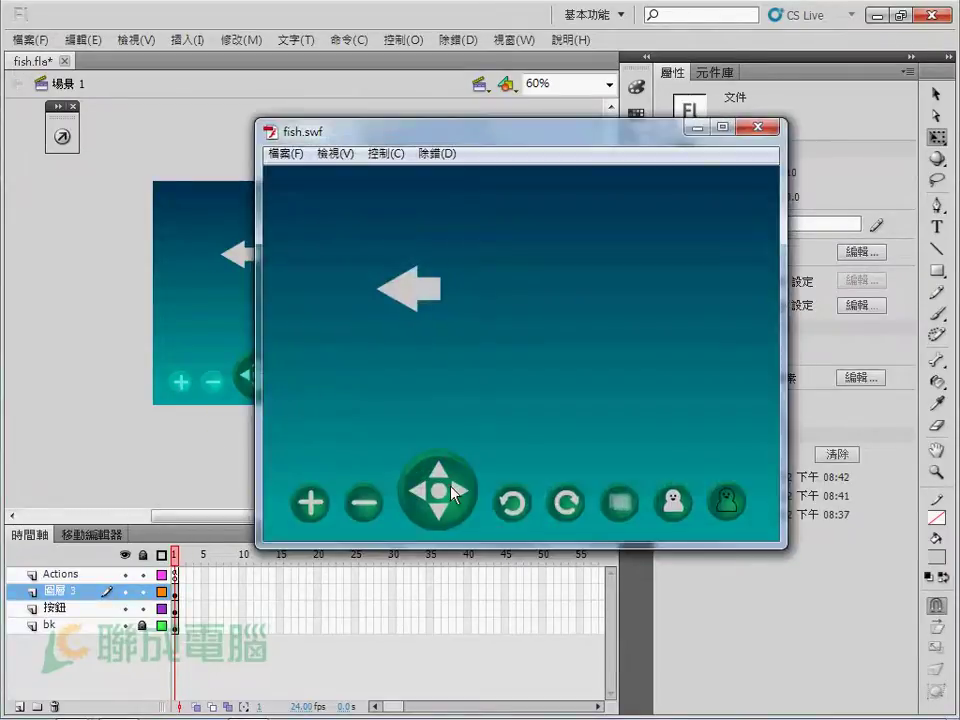
# Alternate the pad's left and right arrows, confirming the arrow flips to face its direction.
pyautogui.click(458, 489)
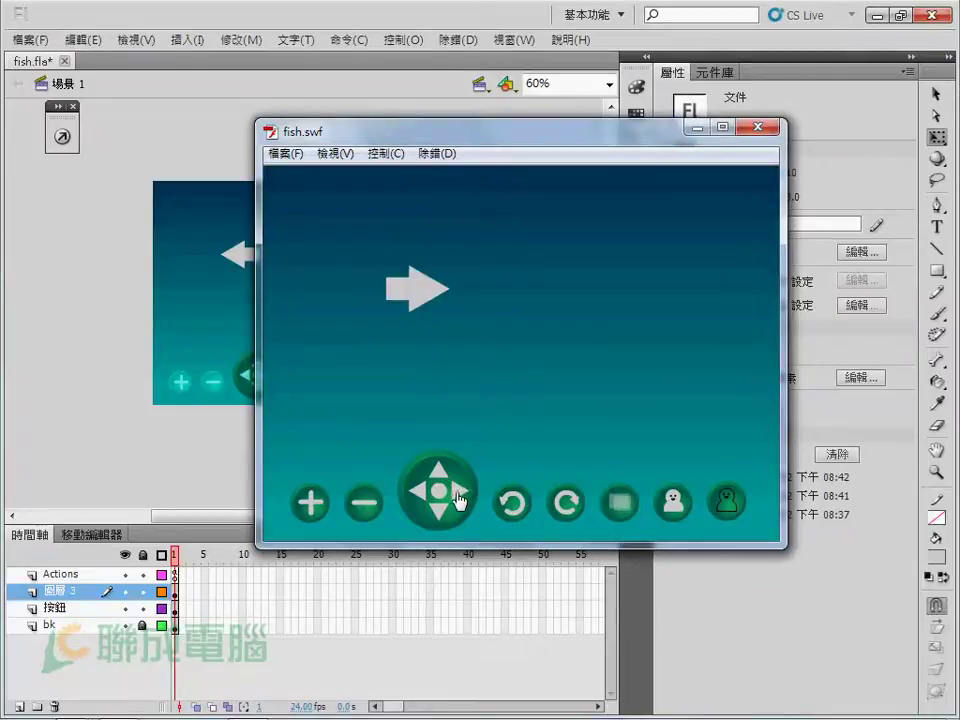
pyautogui.click(458, 493)
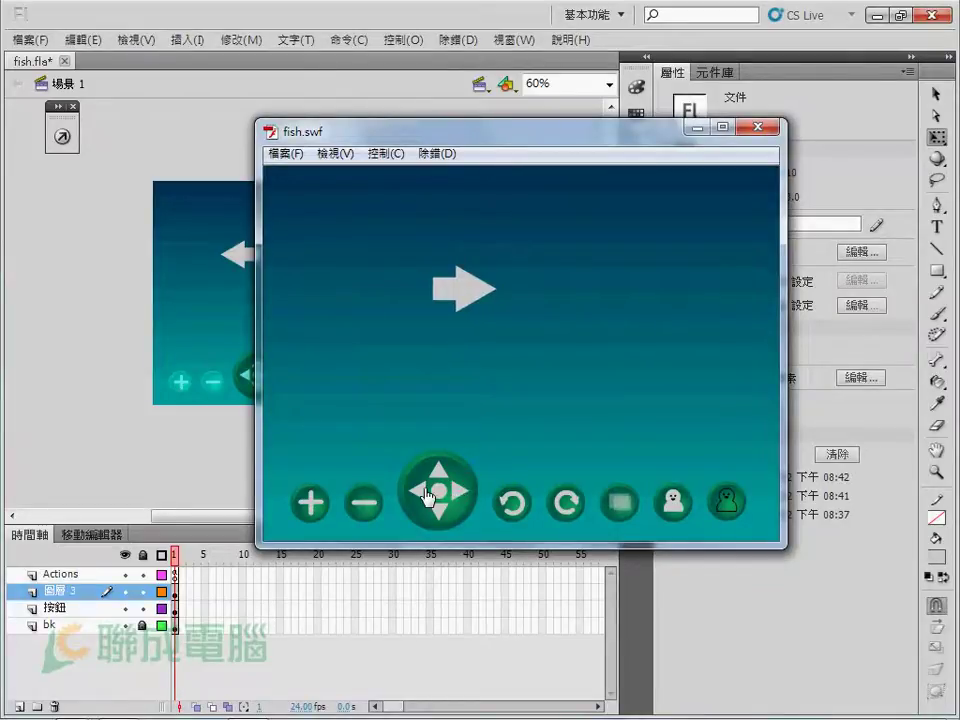
pyautogui.click(426, 492)
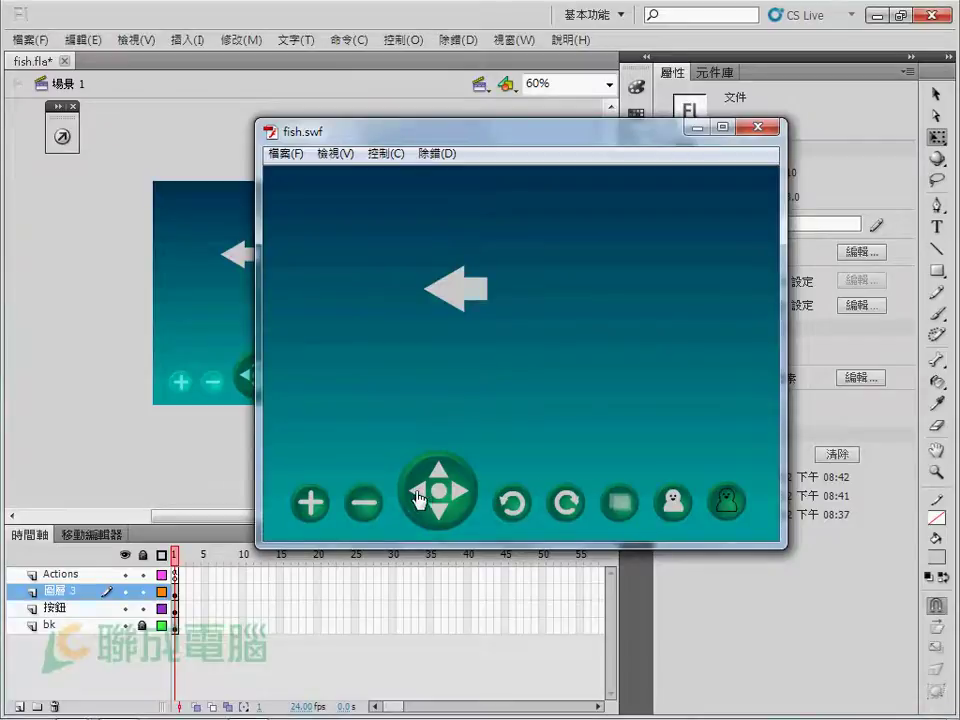
pyautogui.click(426, 494)
pyautogui.click(458, 491)
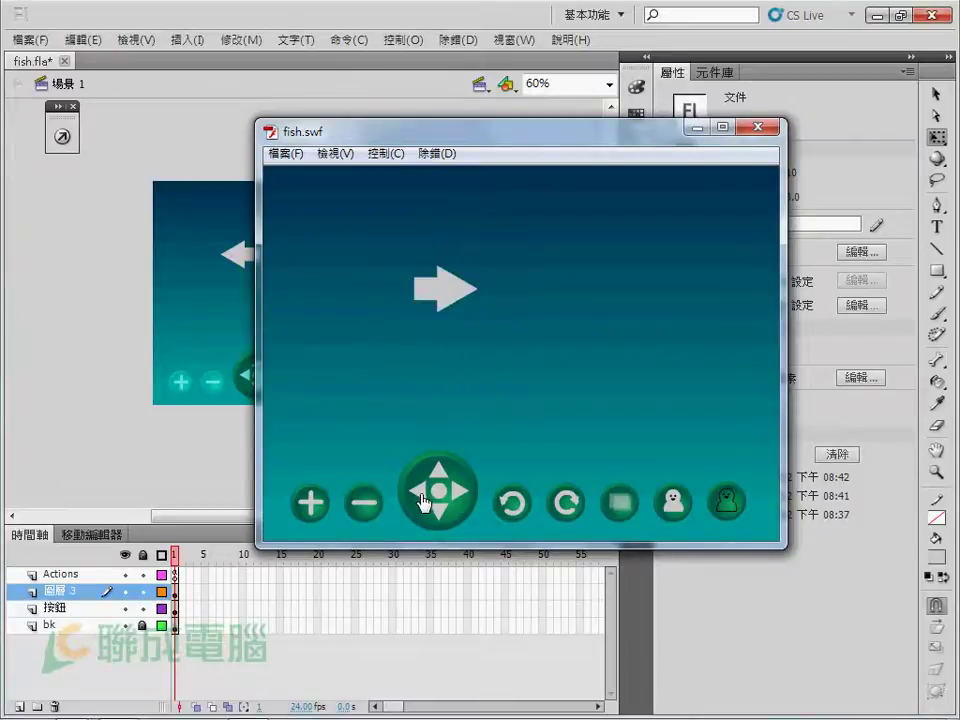
pyautogui.click(420, 492)
pyautogui.click(458, 491)
pyautogui.click(420, 492)
pyautogui.click(460, 491)
pyautogui.click(420, 492)
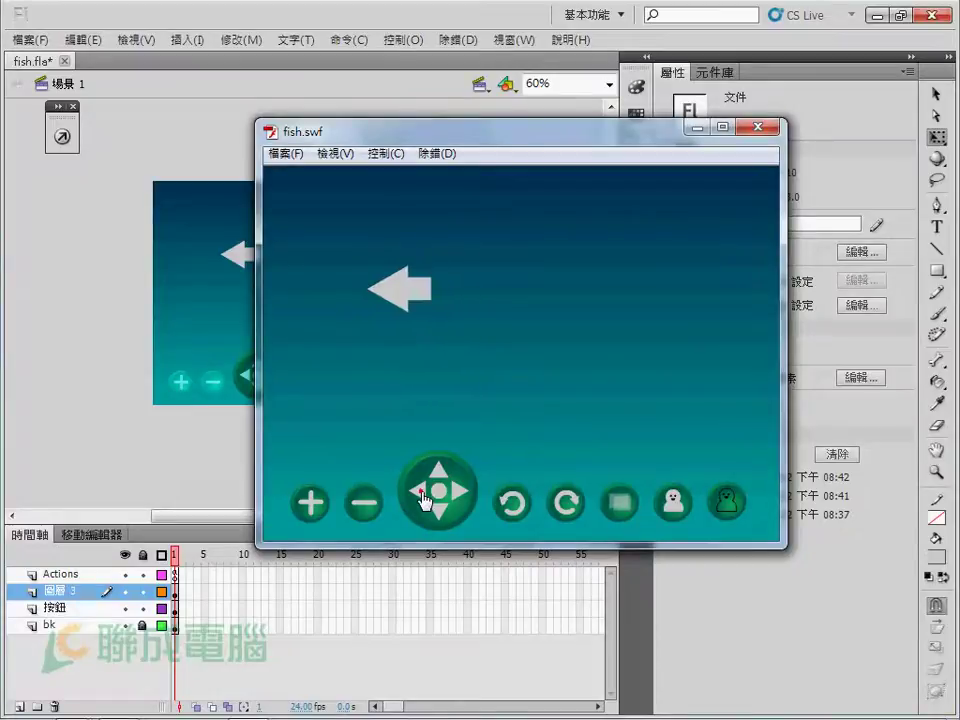
pyautogui.click(462, 493)
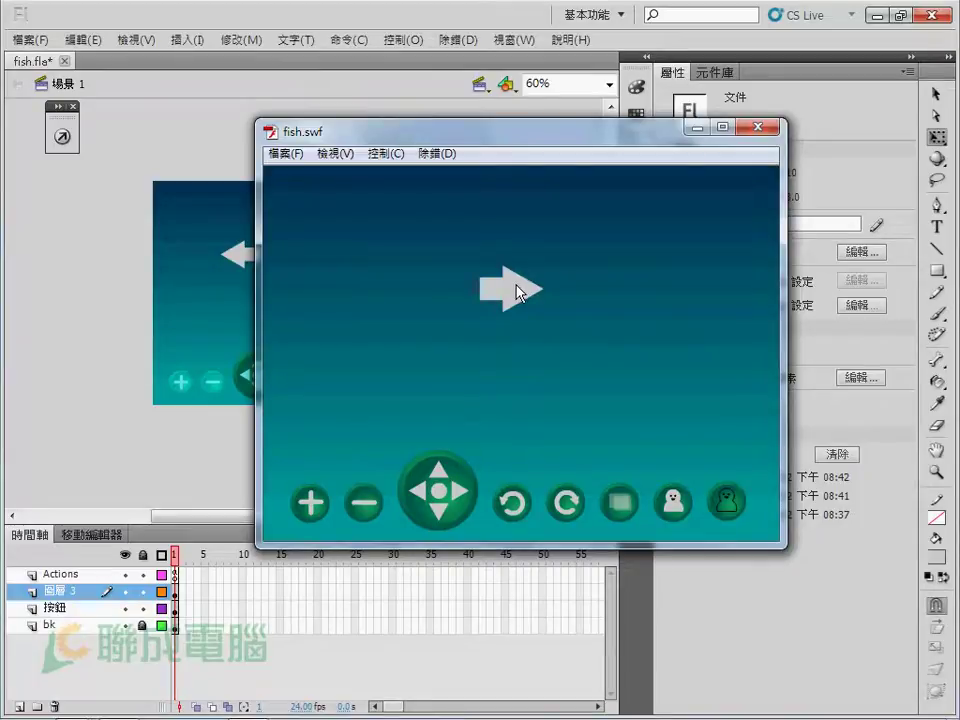
pyautogui.click(458, 495)
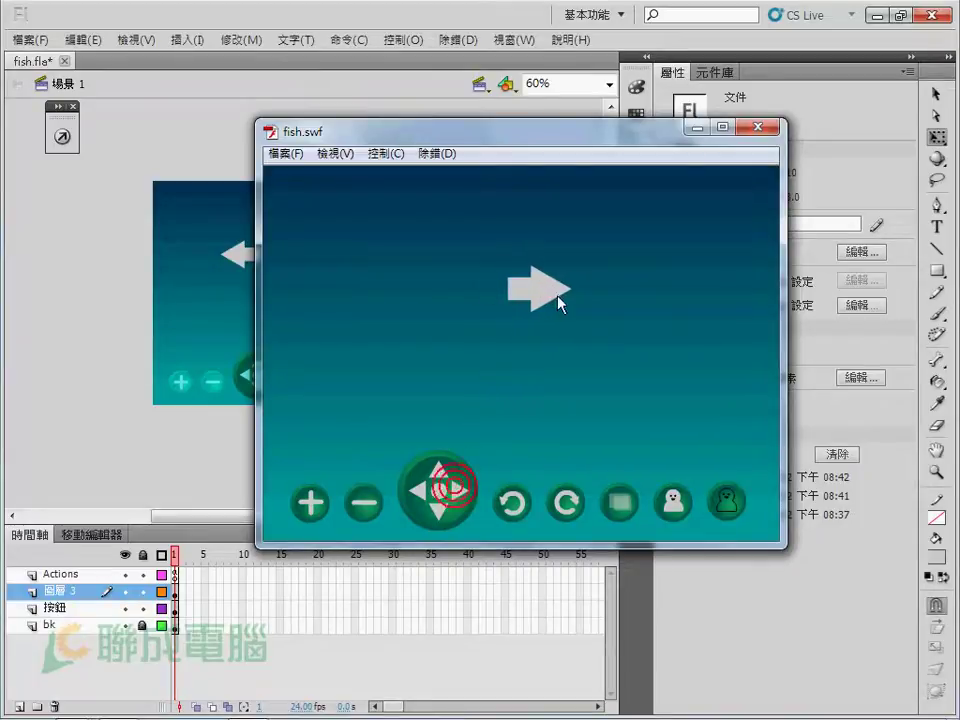
pyautogui.click(420, 493)
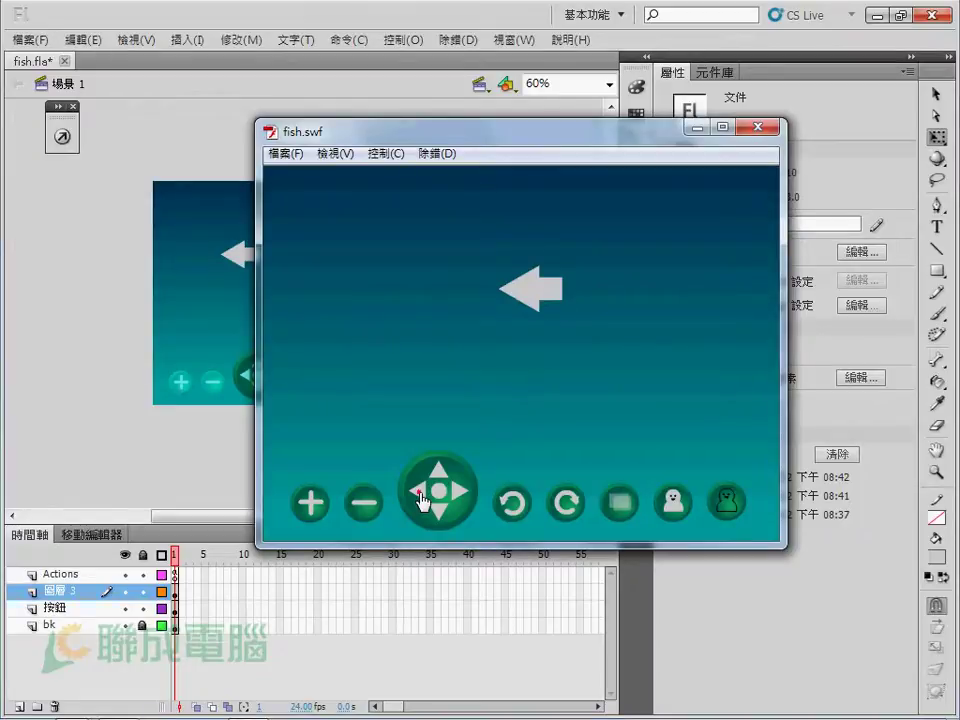
pyautogui.click(420, 495)
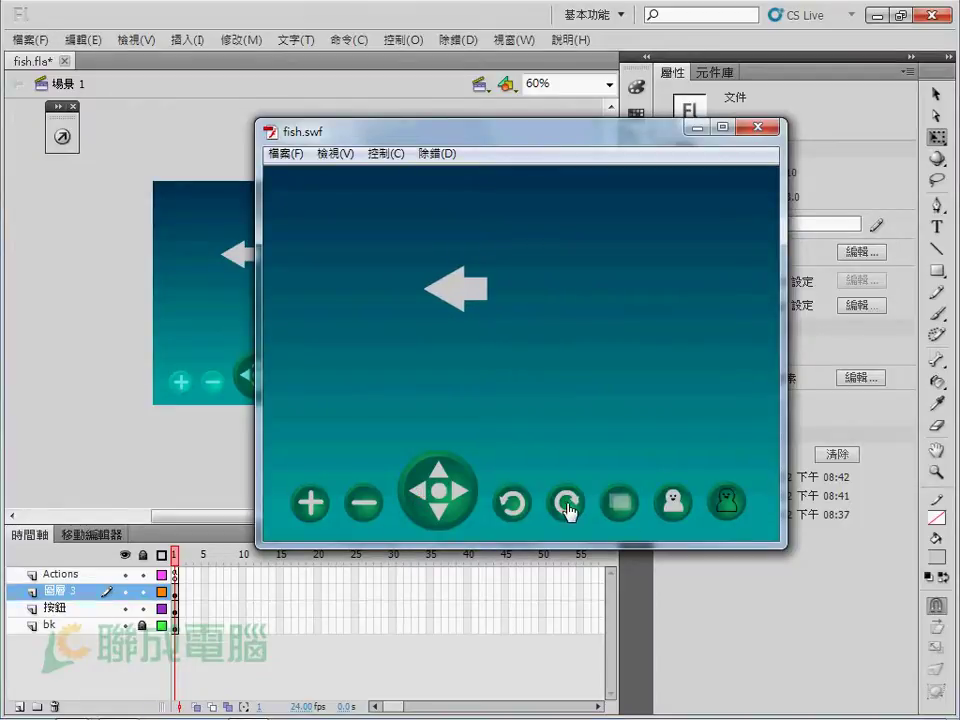
# Try the rotate, move up, shrink and enlarge buttons on the arrow.
pyautogui.click(568, 506)
pyautogui.click(438, 467)
pyautogui.click(366, 504)
pyautogui.click(311, 505)
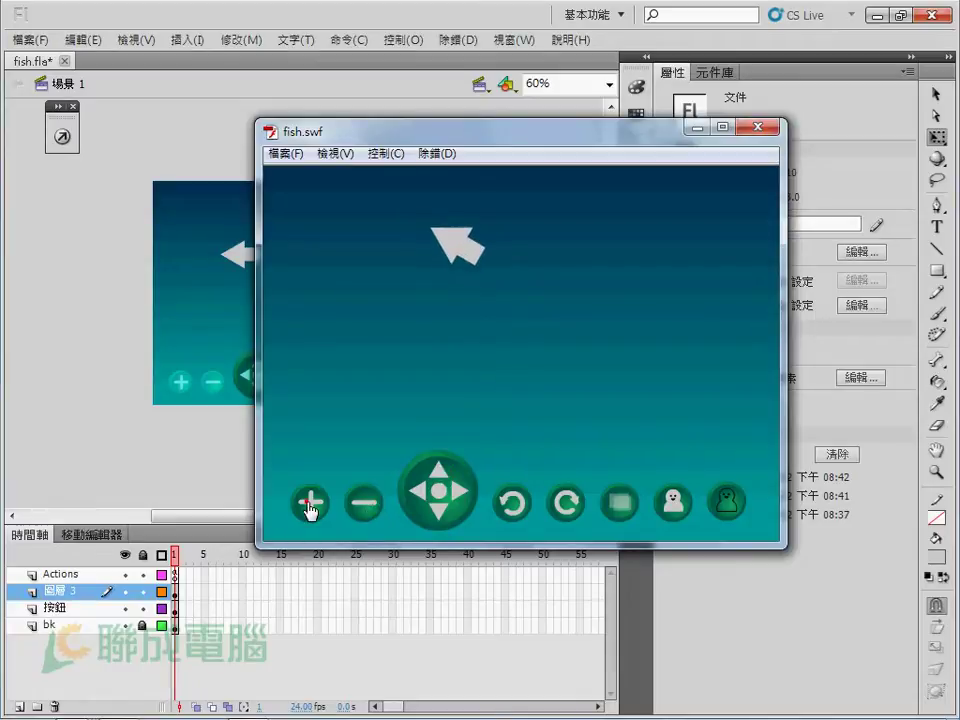